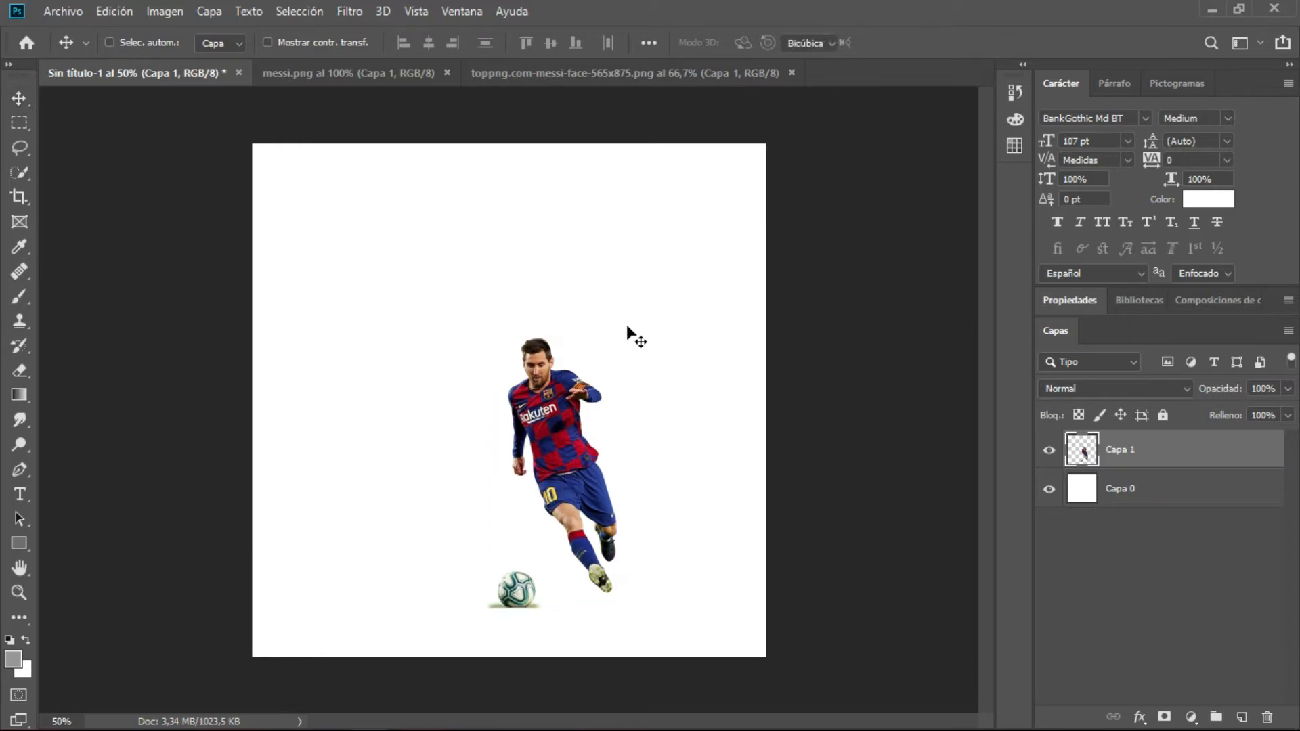
Enlarge the player cutout to about 164% and place it in the right half of the canvas.
{"action": "key", "text": "ctrl+t"}
{"action": "left_click_drag", "start_coordinate": [619, 346], "coordinate": [715, 284]}
{"action": "left_click_drag", "start_coordinate": [577, 426], "coordinate": [639, 364]}
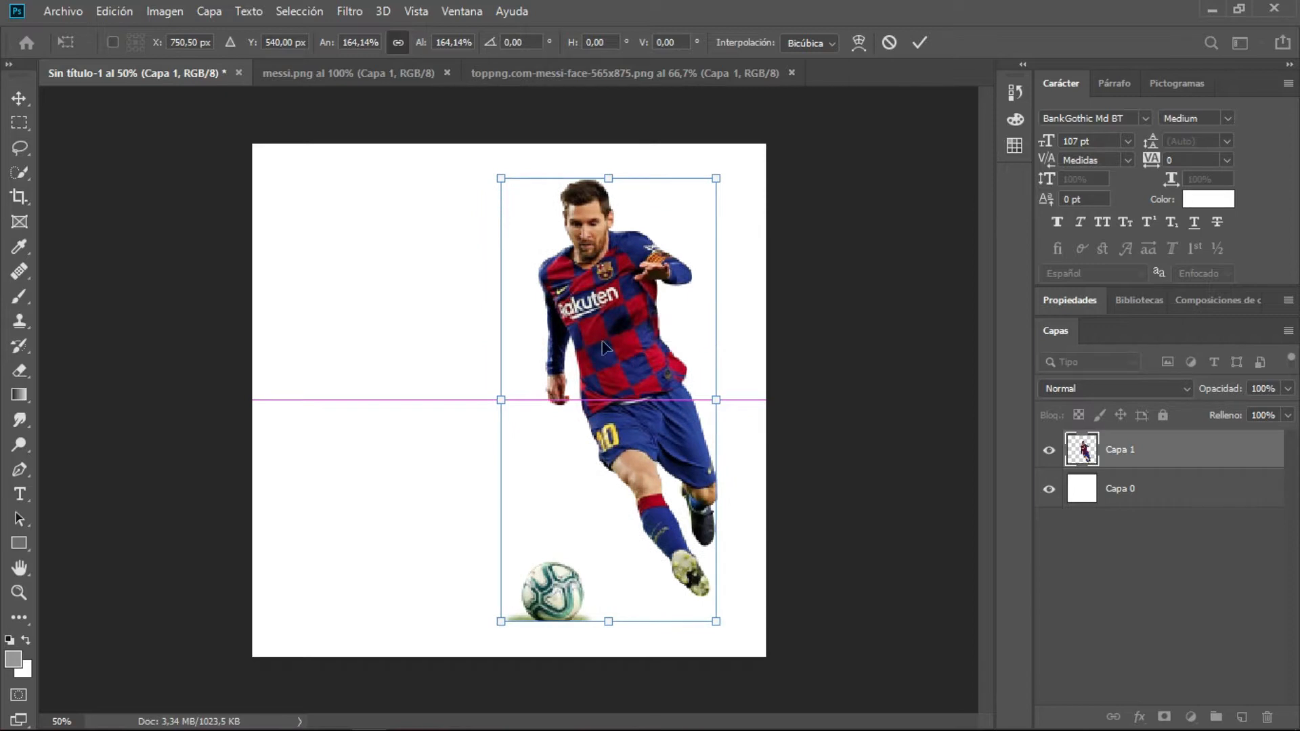
{"action": "left_click", "coordinate": [18, 99]}
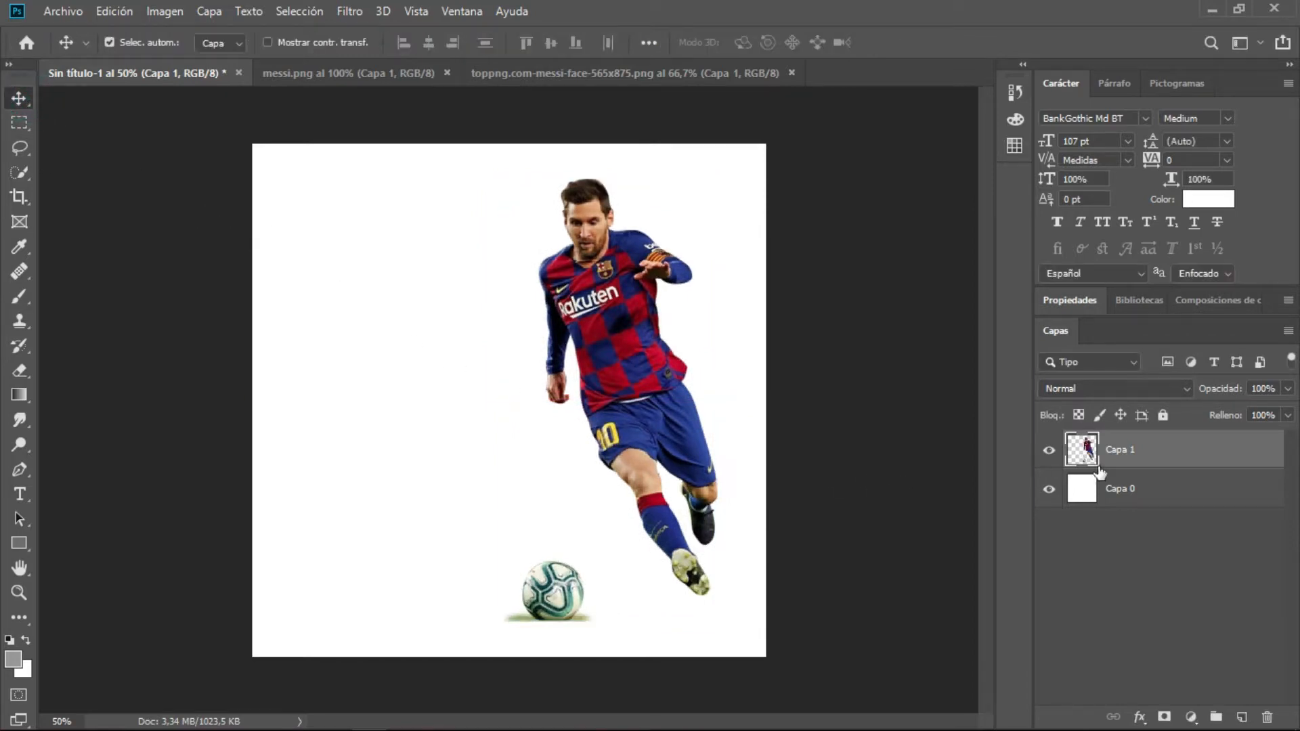
Add a Color Overlay in dark grey #1f1f1f to the background layer Capa 0.
{"action": "left_click", "coordinate": [1126, 487]}
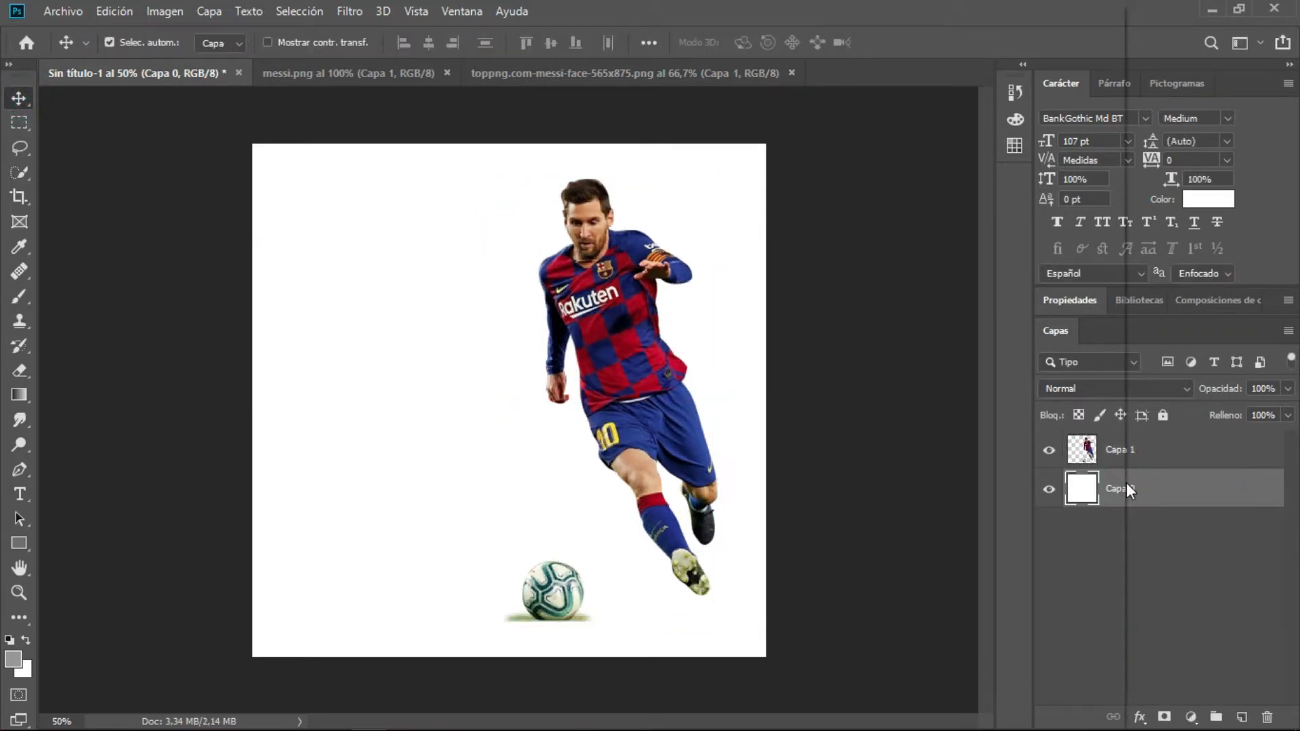
{"action": "right_click", "coordinate": [1126, 484]}
{"action": "left_click", "coordinate": [933, 28]}
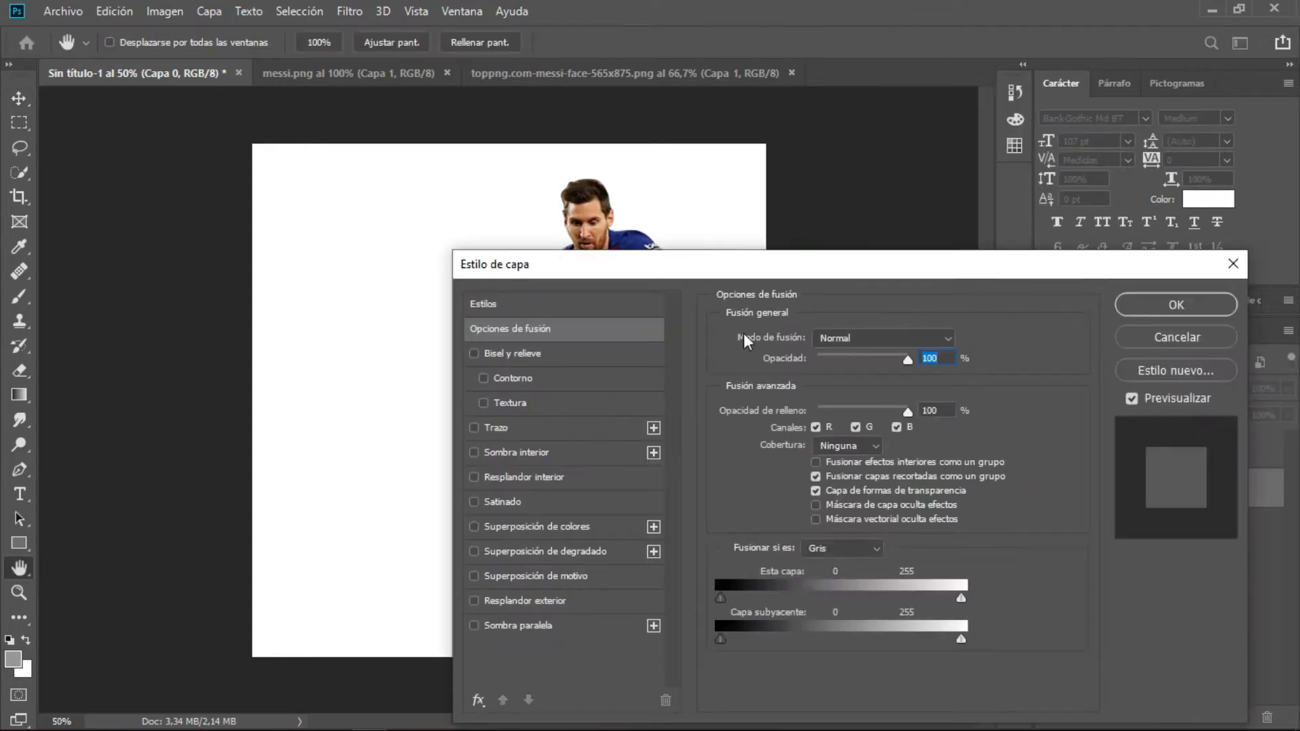
{"action": "left_click", "coordinate": [565, 527]}
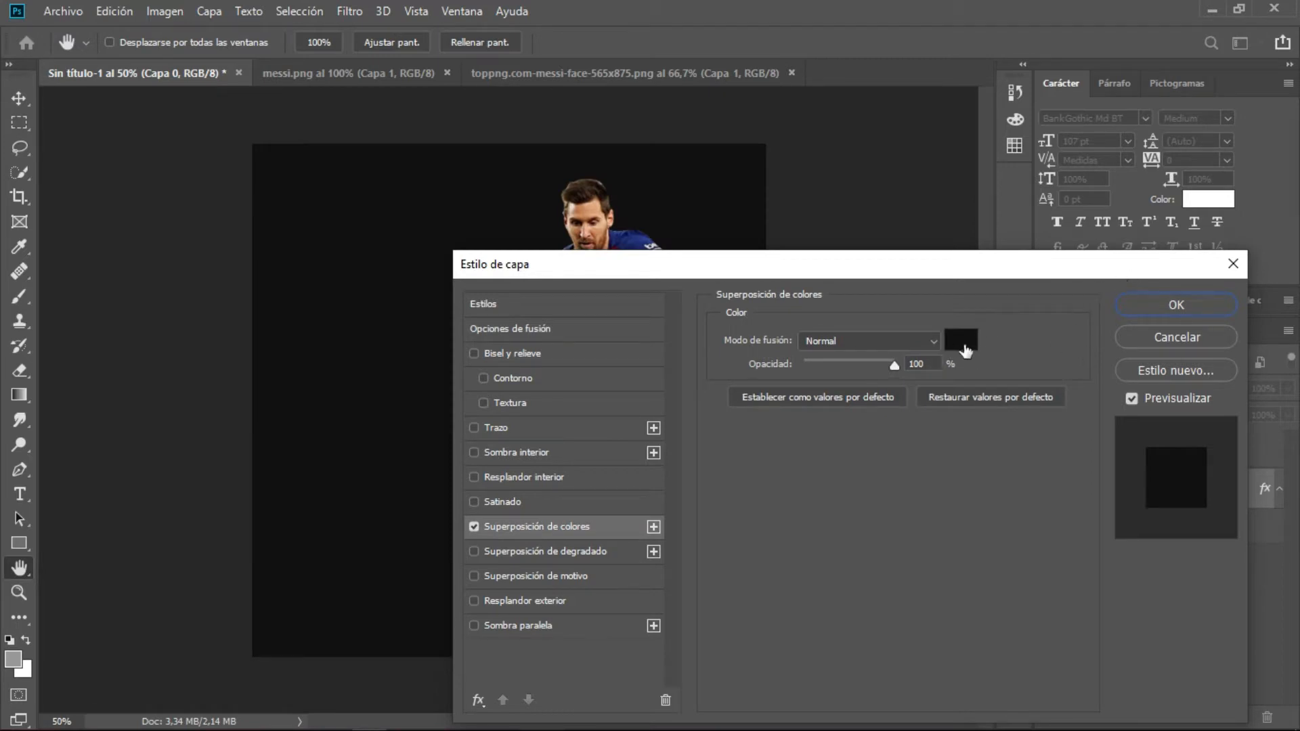
{"action": "left_click", "coordinate": [965, 344]}
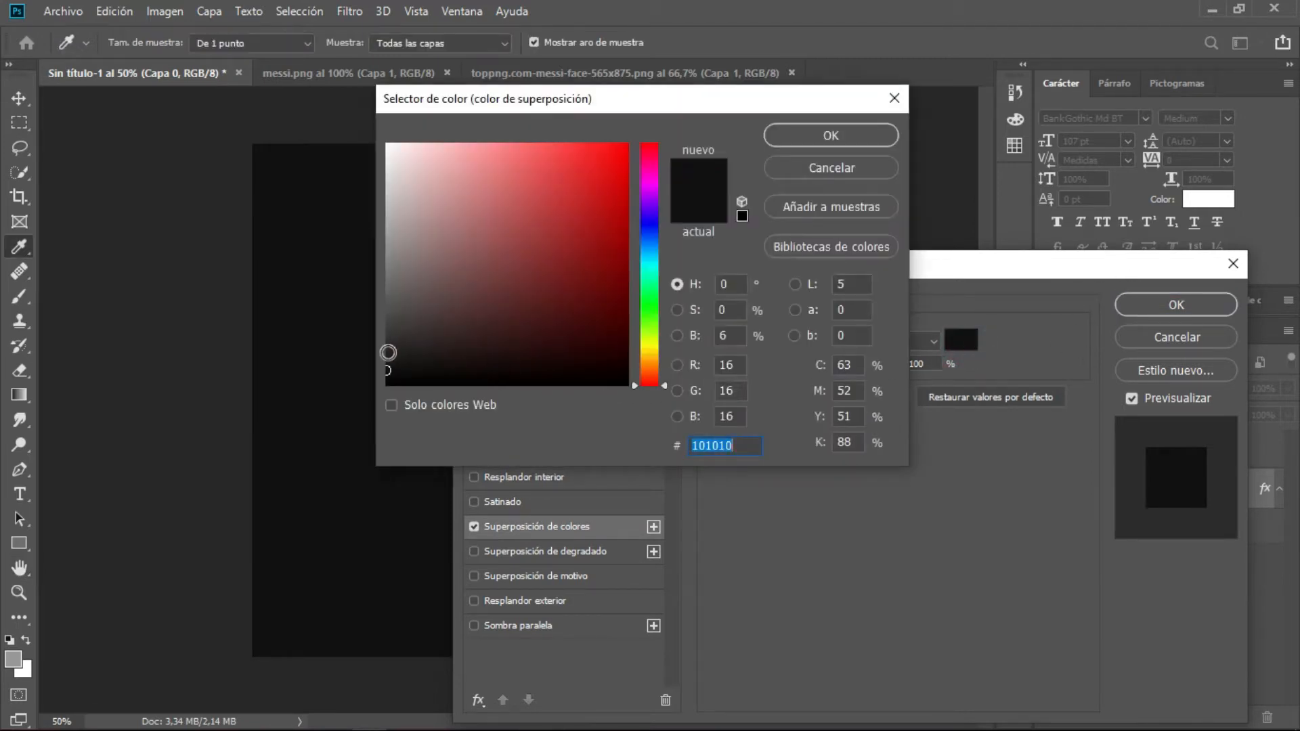
{"action": "left_click", "coordinate": [390, 357]}
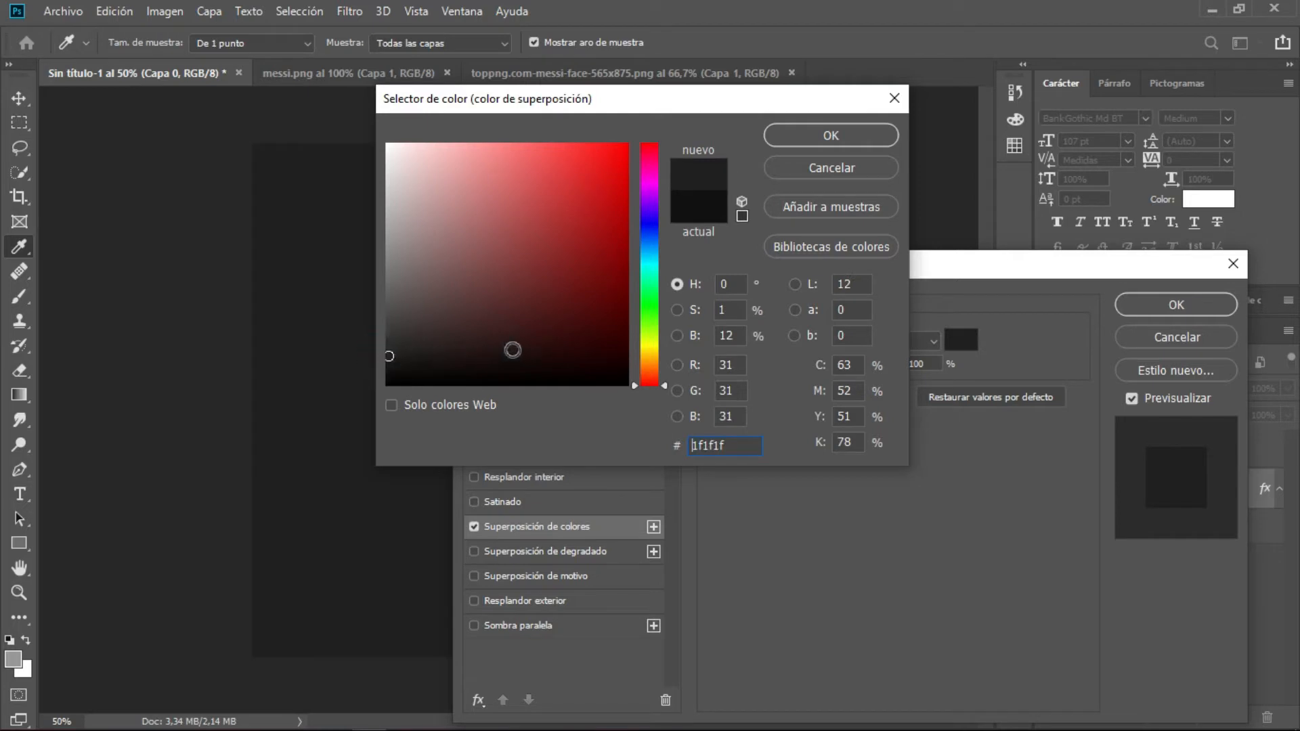
{"action": "left_click", "coordinate": [855, 137]}
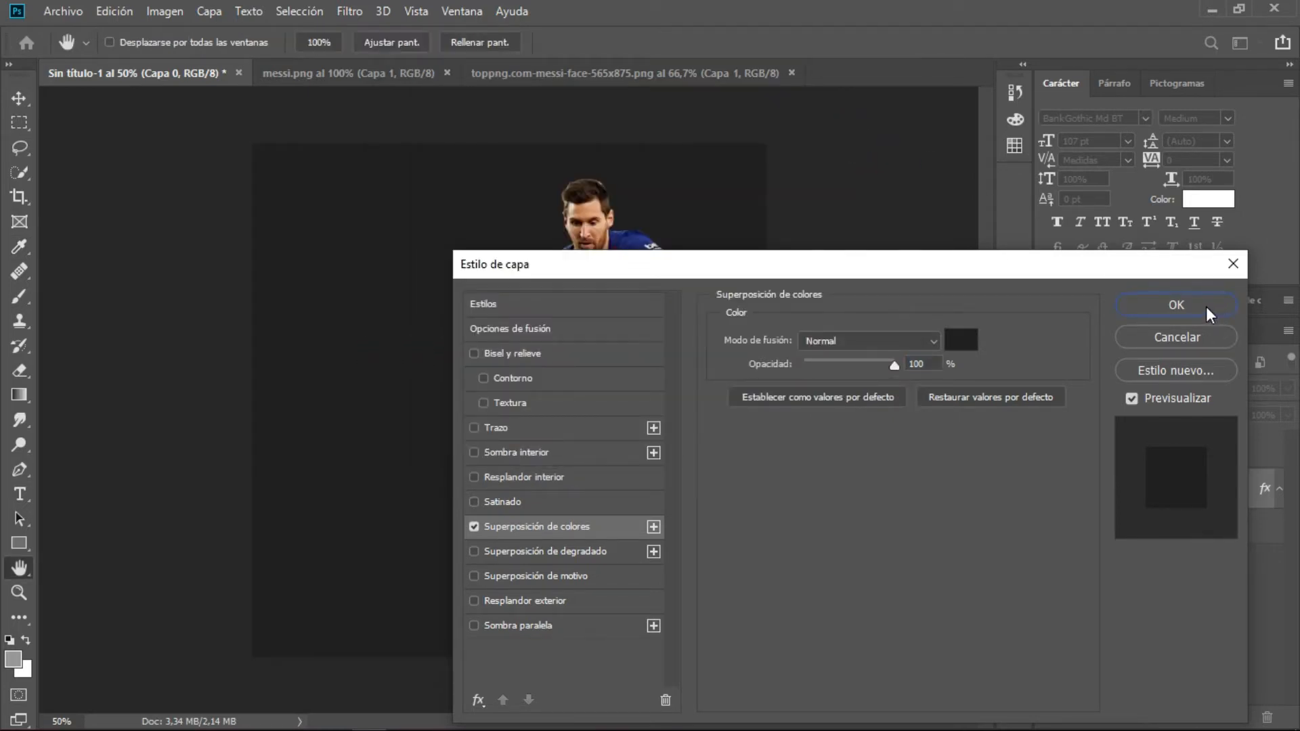
{"action": "left_click", "coordinate": [1177, 305]}
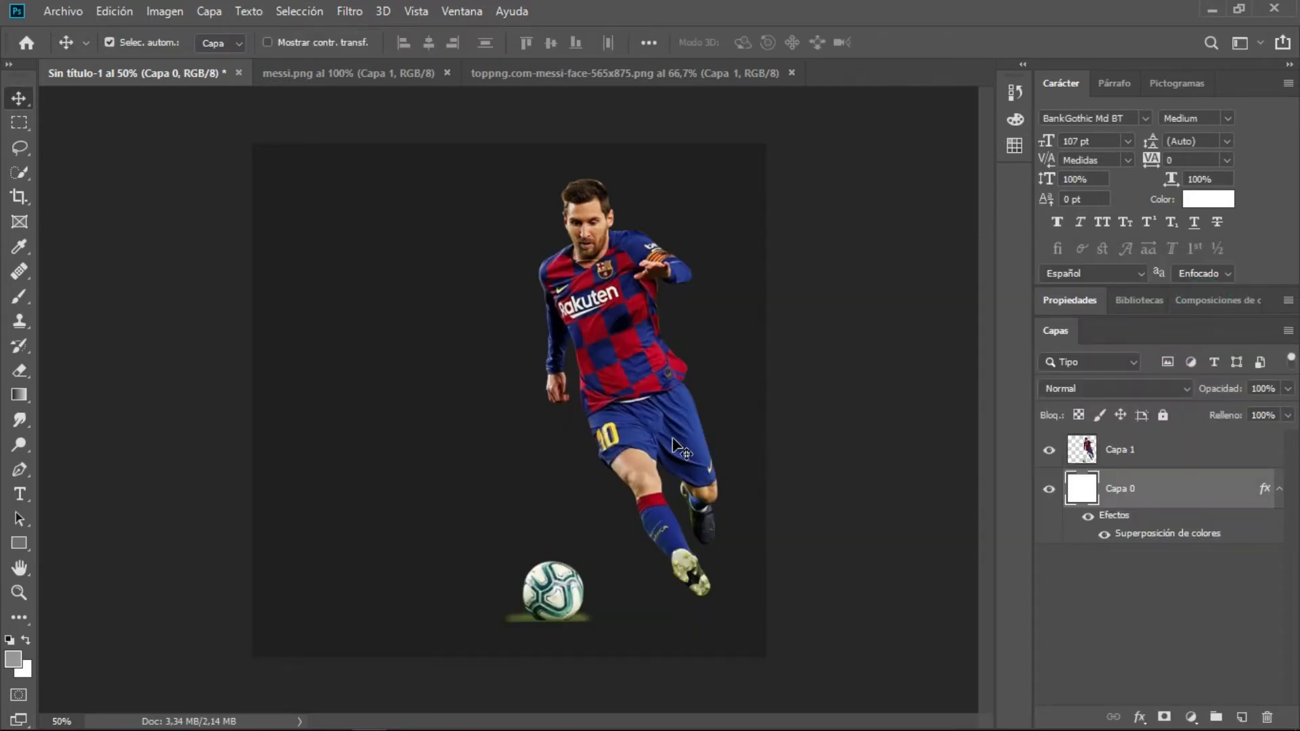
Nudge the player slightly right and copy the face portrait from toppng.com-messi-face-565x875.png into the left half of the composition.
{"action": "mouse_move", "coordinate": [673, 440]}
{"action": "left_mouse_down"}
{"action": "mouse_move", "coordinate": [681, 369]}
{"action": "mouse_move", "coordinate": [666, 451]}
{"action": "mouse_move", "coordinate": [671, 440]}
{"action": "left_mouse_up"}
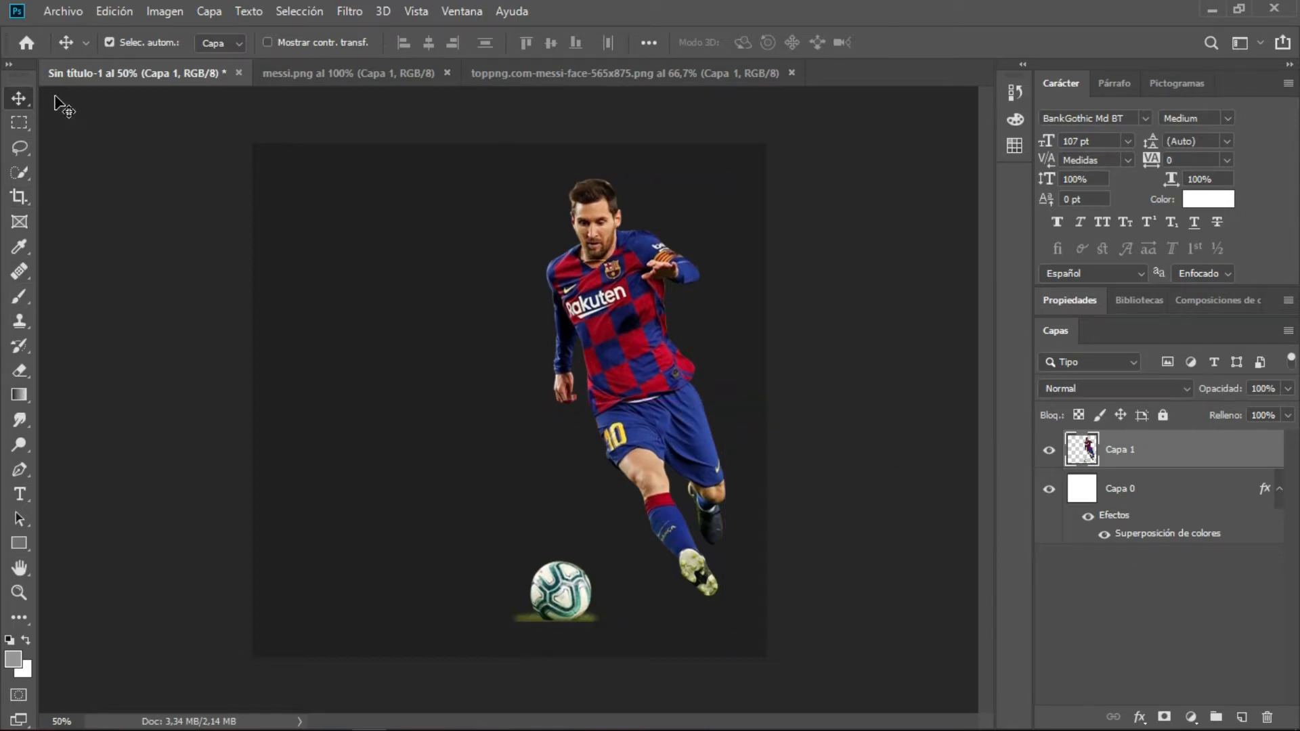
{"action": "left_click", "coordinate": [361, 70]}
{"action": "left_click", "coordinate": [652, 70]}
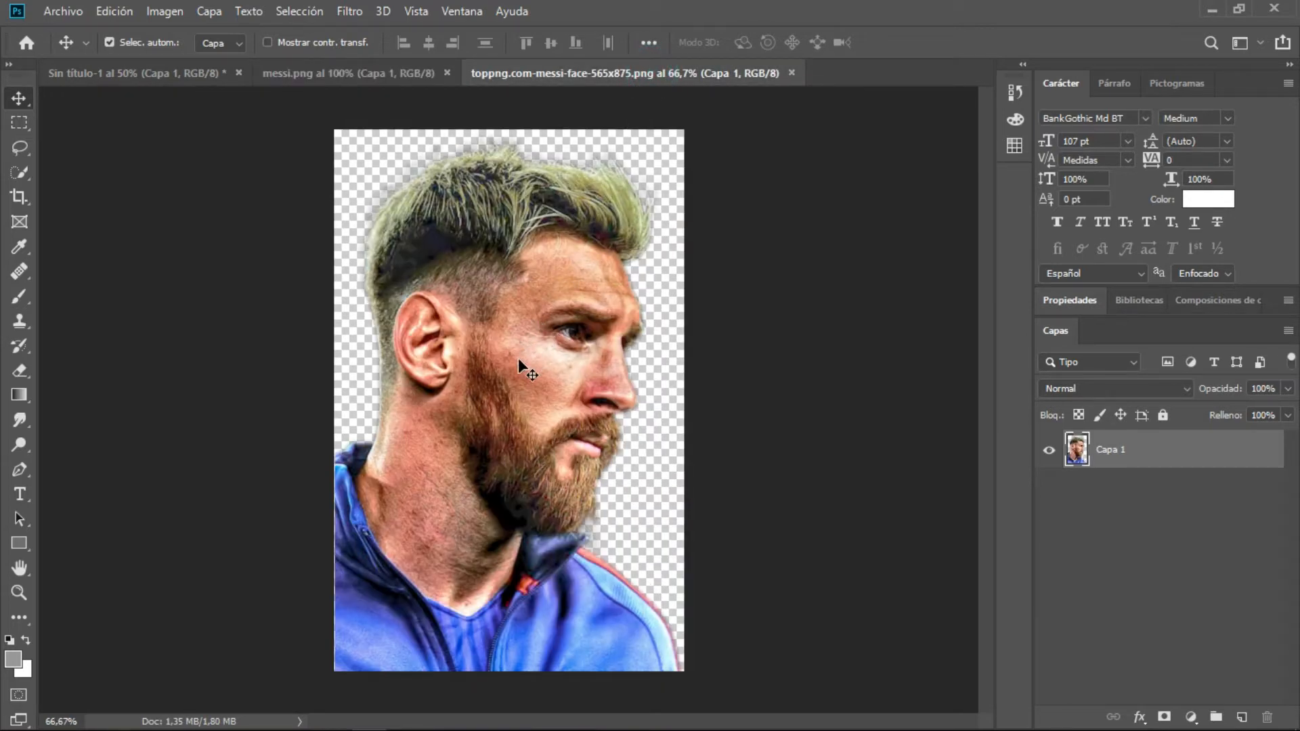
{"action": "left_click_drag", "start_coordinate": [519, 358], "coordinate": [379, 429]}
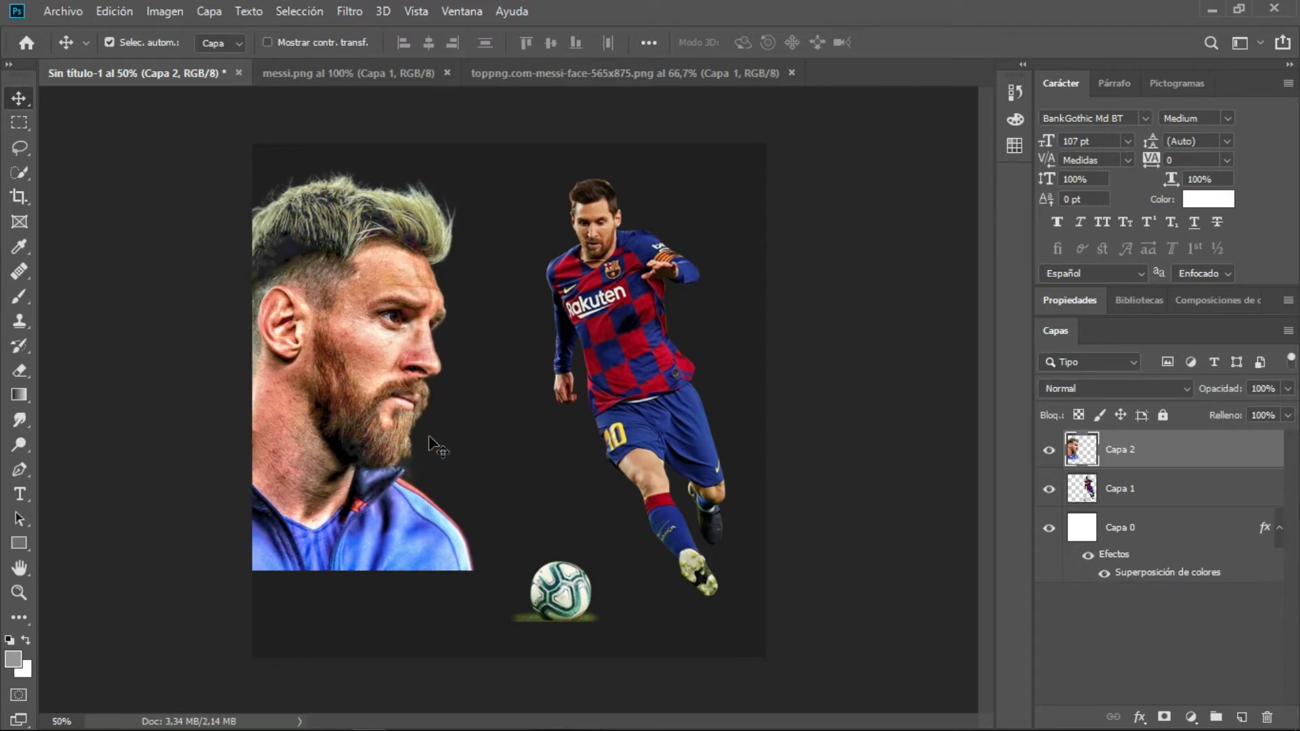
Shift the player on Capa 1 further right and lower the face portrait slightly.
{"action": "left_click", "coordinate": [1136, 498]}
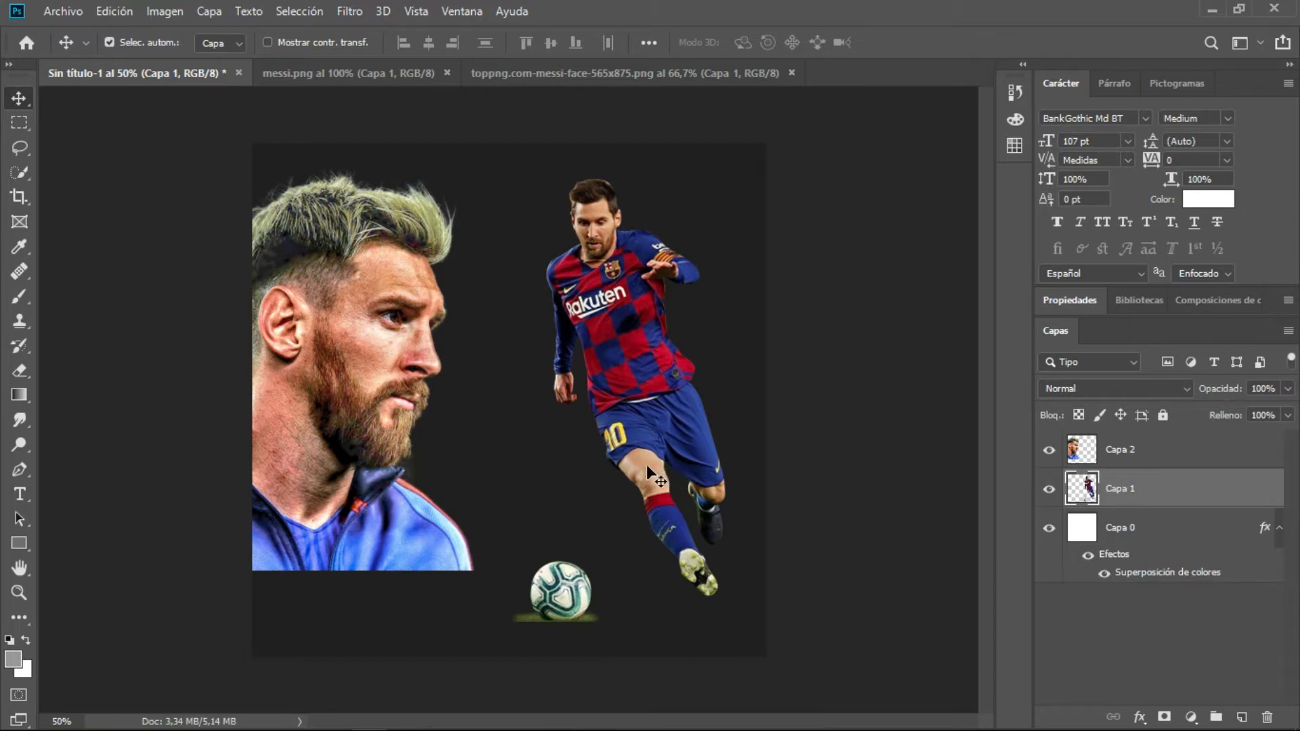
{"action": "left_click_drag", "start_coordinate": [637, 409], "coordinate": [660, 409]}
{"action": "left_click_drag", "start_coordinate": [390, 386], "coordinate": [390, 398]}
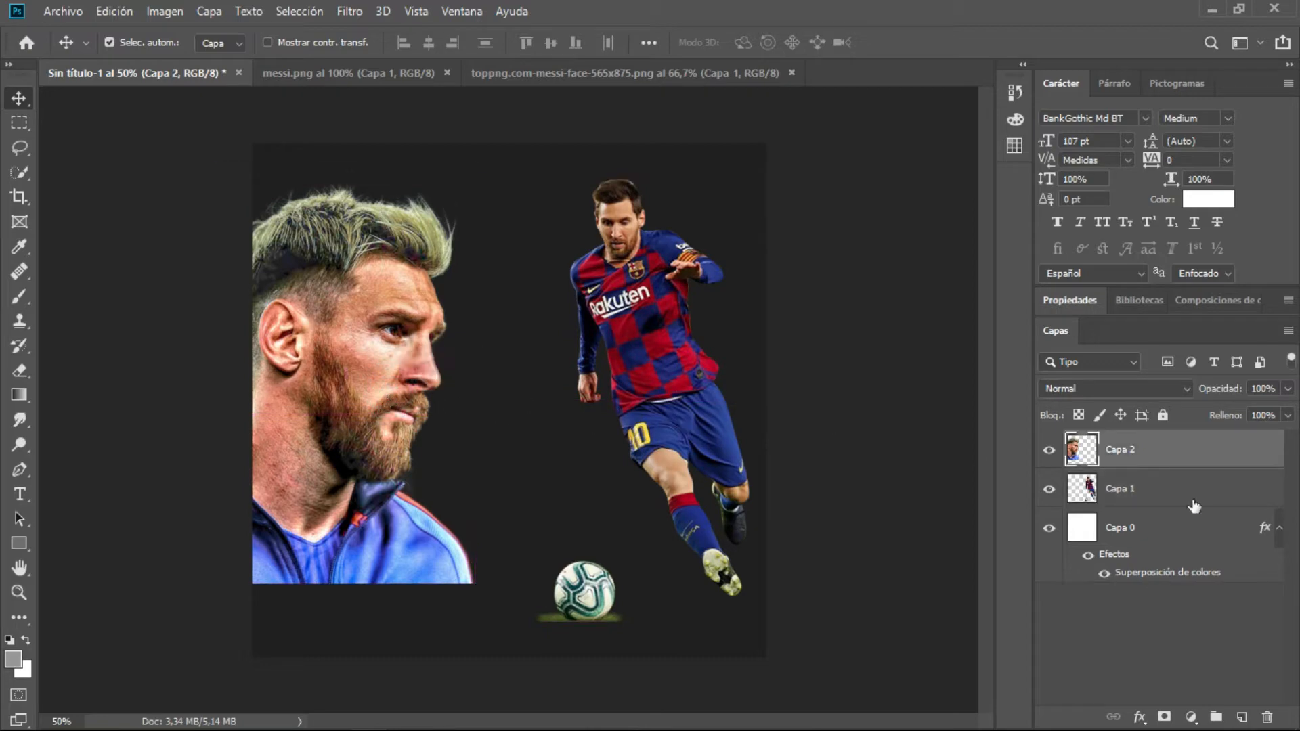
On a new top layer, paint over the portrait's lower edge with a soft brush in #1f1f1f sampled from the background to fade it out.
{"action": "left_click", "coordinate": [1241, 718]}
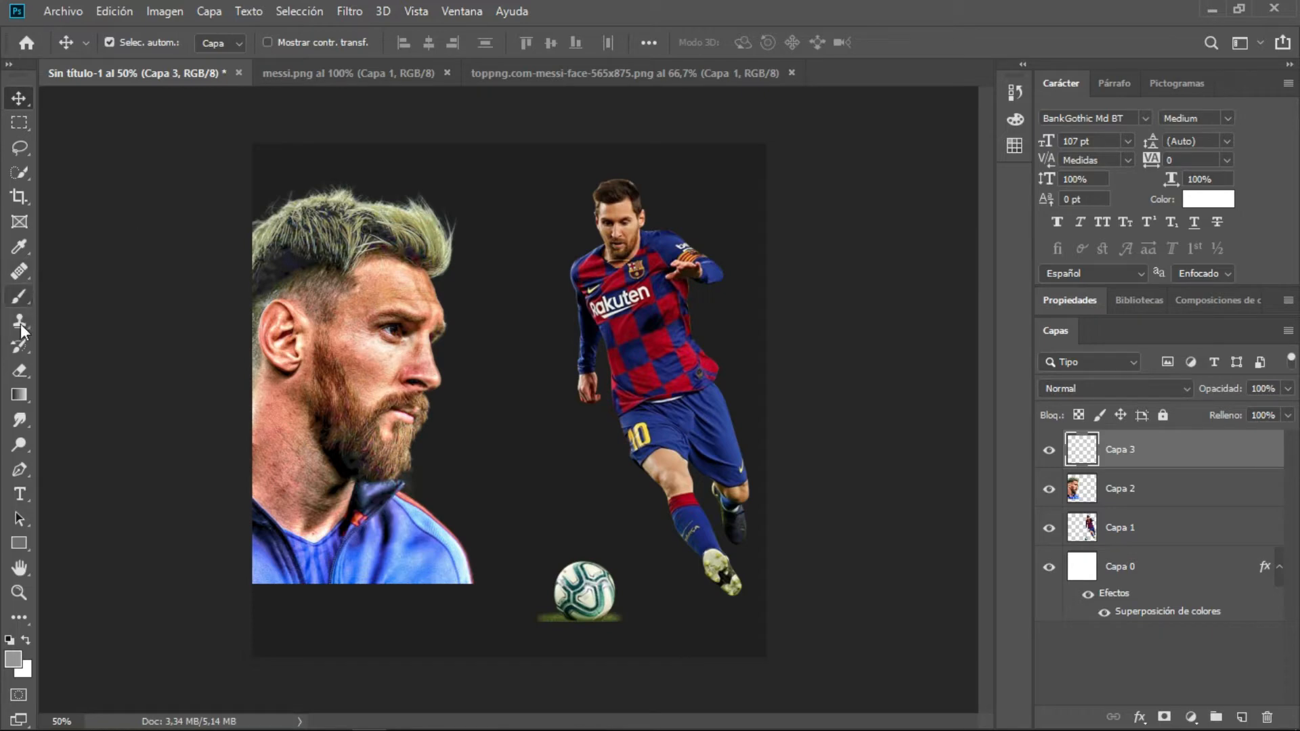
{"action": "left_click", "coordinate": [20, 296]}
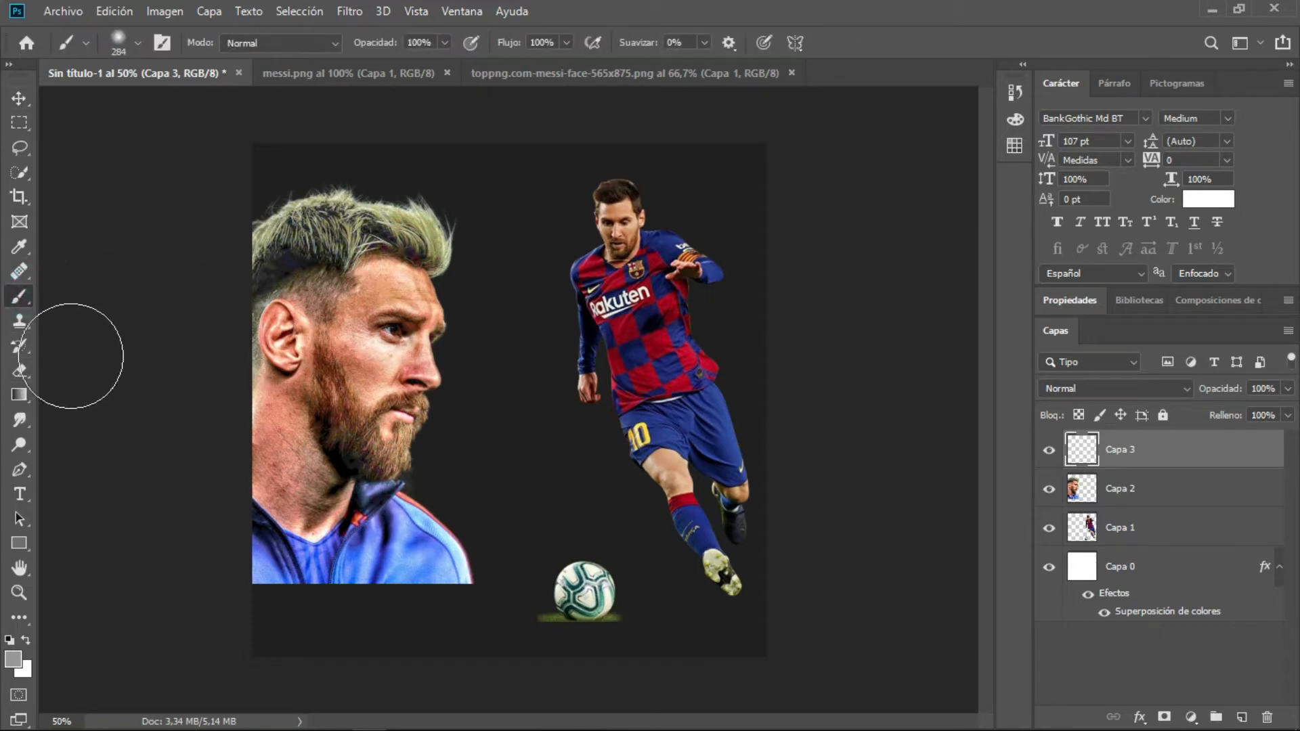
{"action": "left_click", "coordinate": [15, 661]}
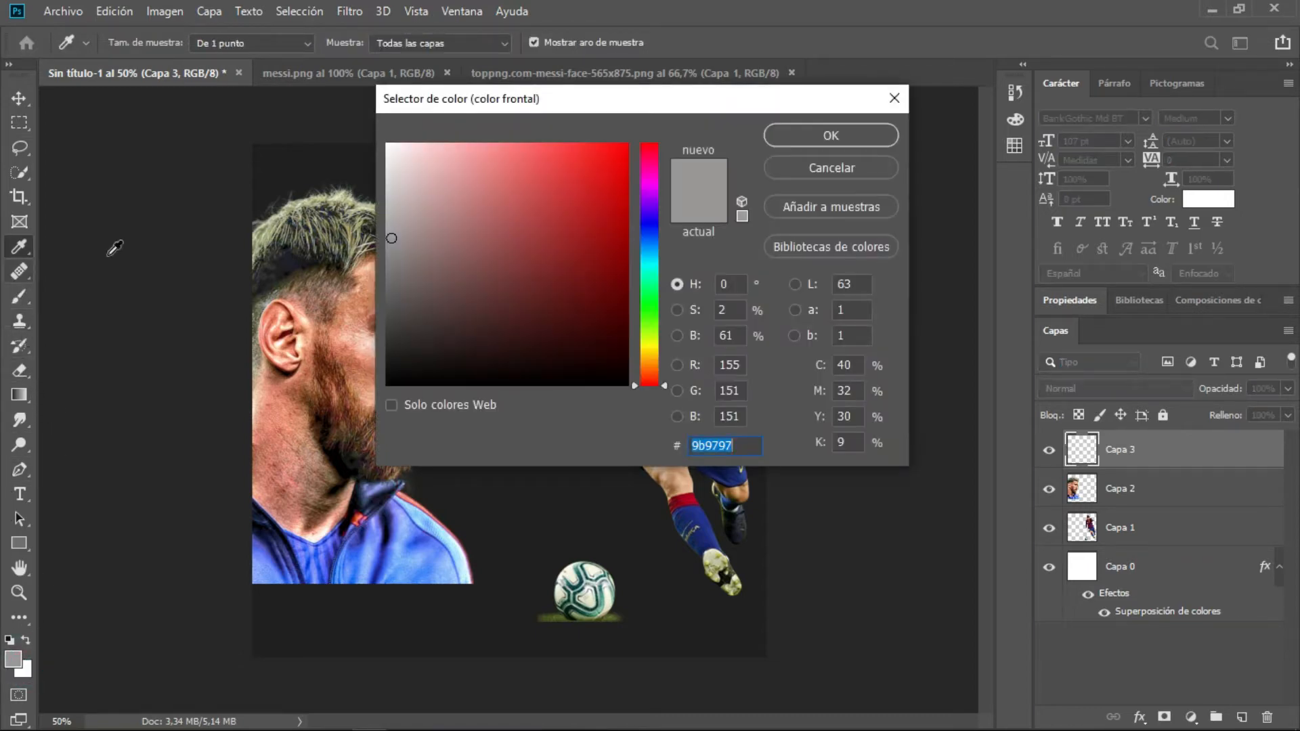
{"action": "left_click", "coordinate": [509, 518]}
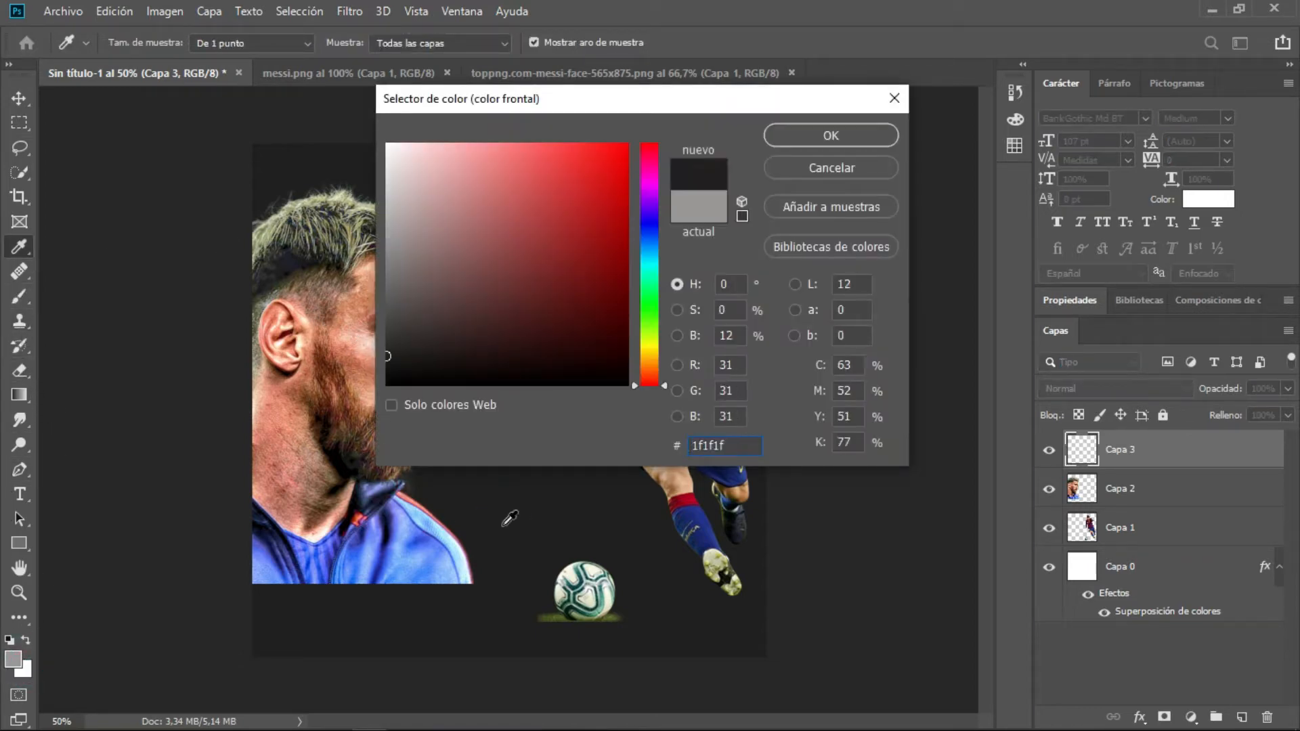
{"action": "left_click", "coordinate": [845, 134]}
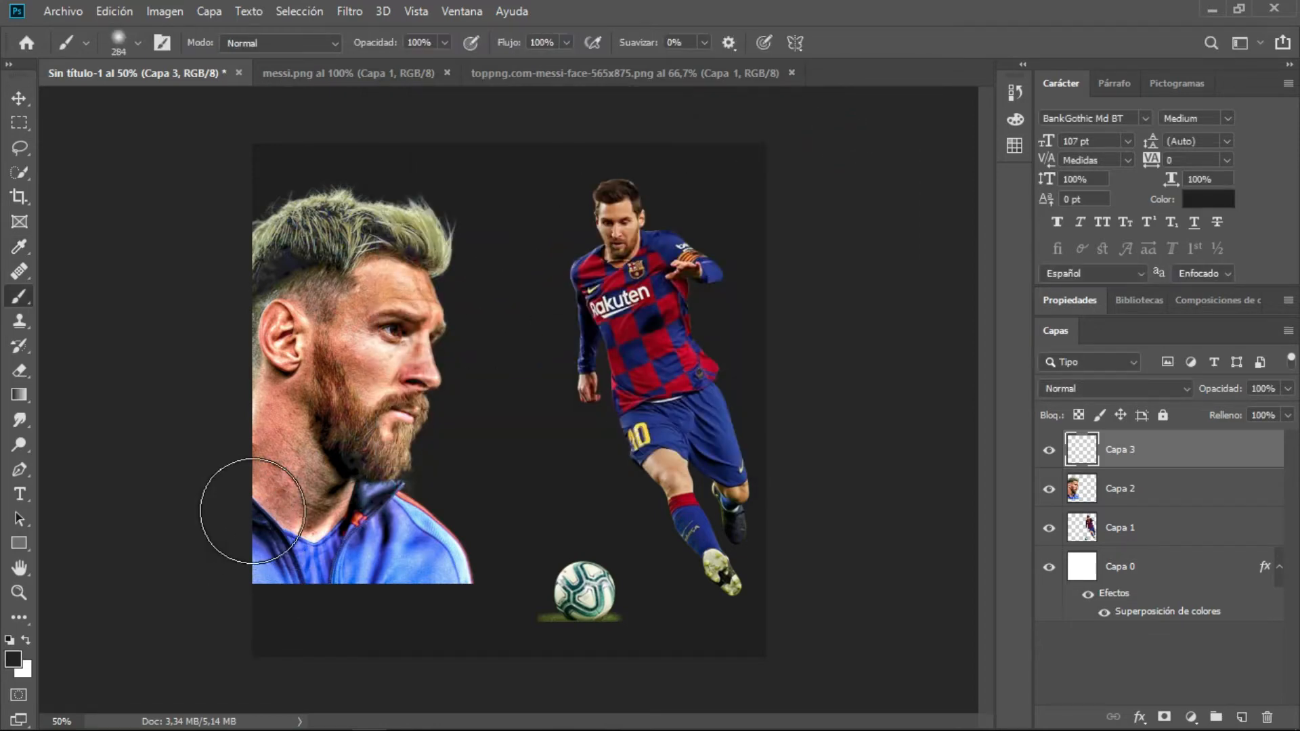
{"action": "mouse_move", "coordinate": [256, 588]}
{"action": "left_mouse_down"}
{"action": "mouse_move", "coordinate": [368, 601]}
{"action": "mouse_move", "coordinate": [463, 586]}
{"action": "mouse_move", "coordinate": [270, 575]}
{"action": "mouse_move", "coordinate": [460, 566]}
{"action": "left_mouse_up"}
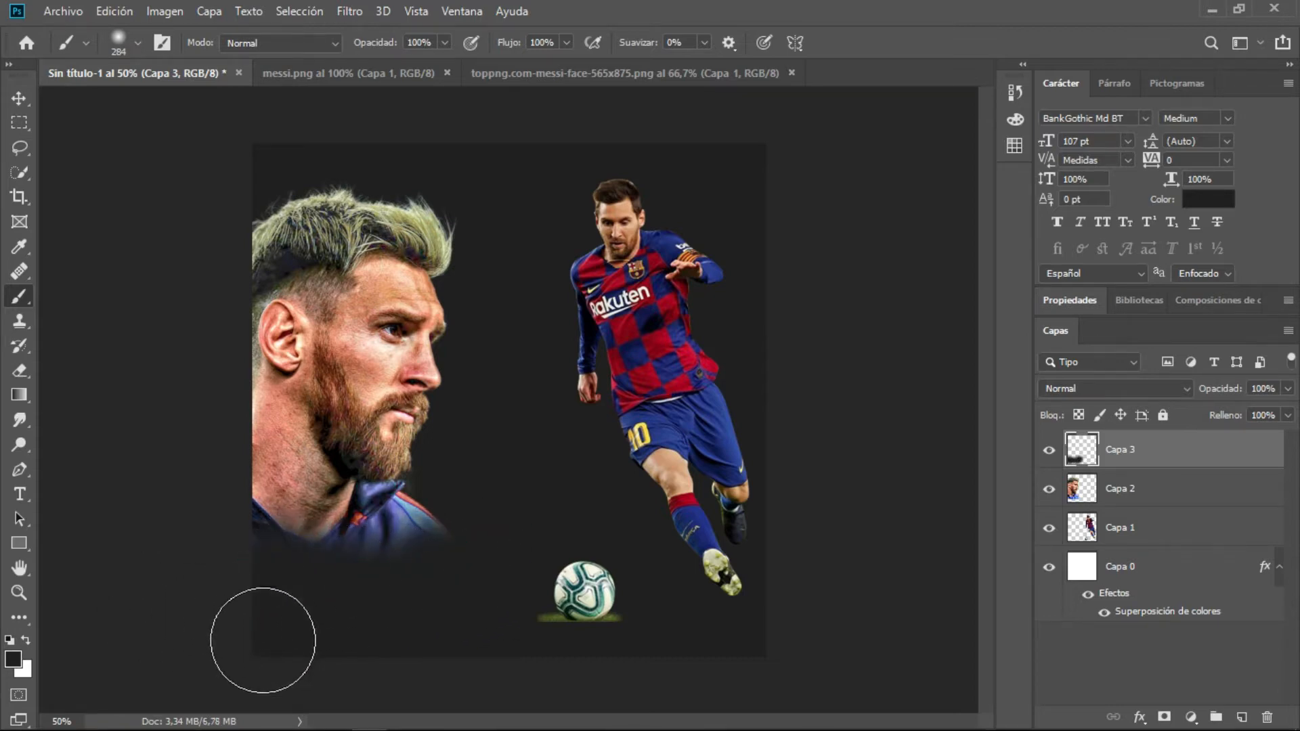
{"action": "scroll", "coordinate": [386, 600], "scroll_direction": "up", "scroll_amount": 1}
{"action": "scroll", "coordinate": [428, 579], "scroll_direction": "down", "scroll_amount": 1}
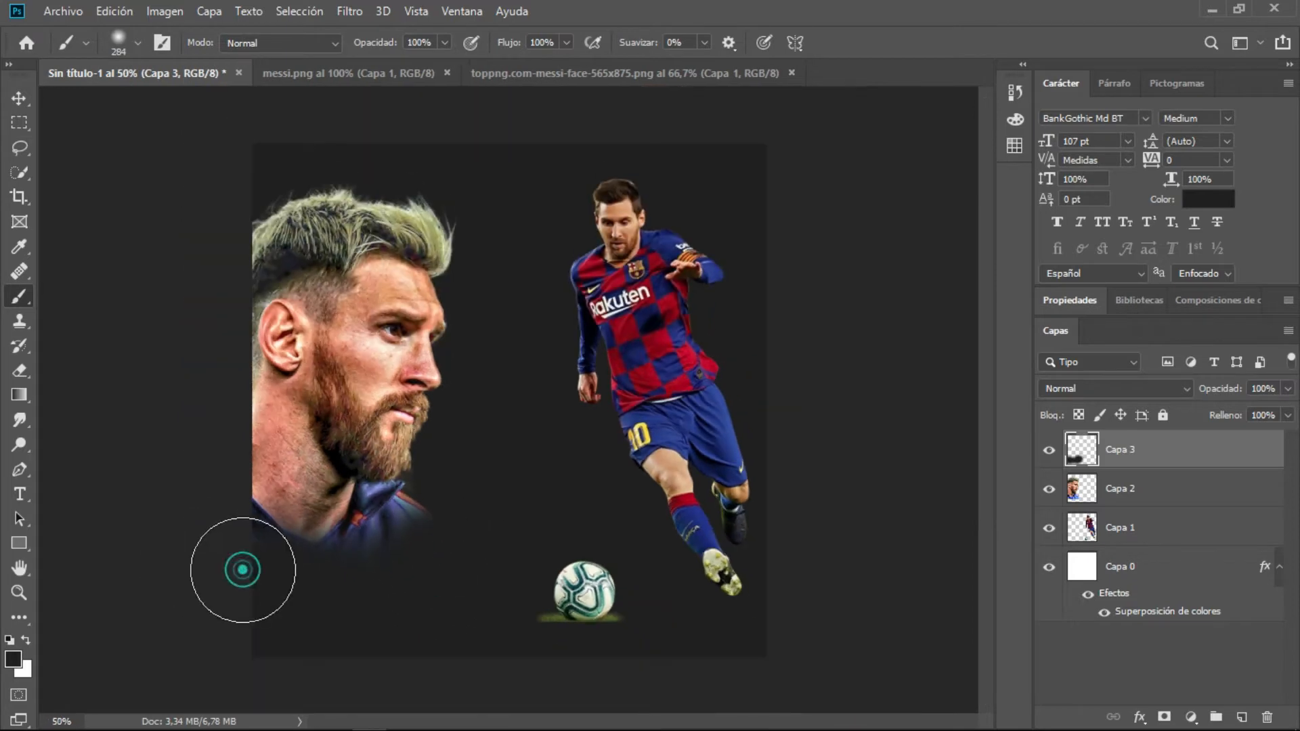
{"action": "scroll", "coordinate": [158, 518], "scroll_direction": "down", "scroll_amount": 1}
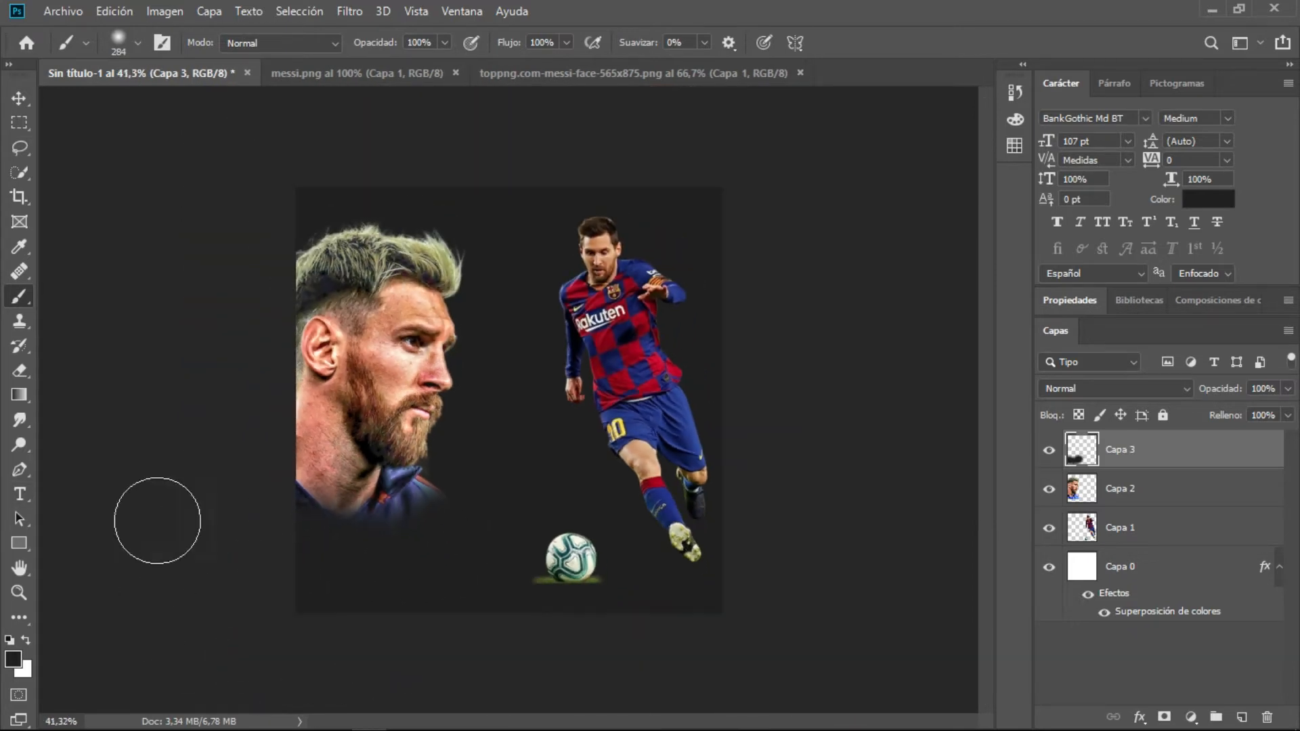
Open the Camera Raw filter for the face portrait layer Capa 2.
{"action": "left_click", "coordinate": [19, 99]}
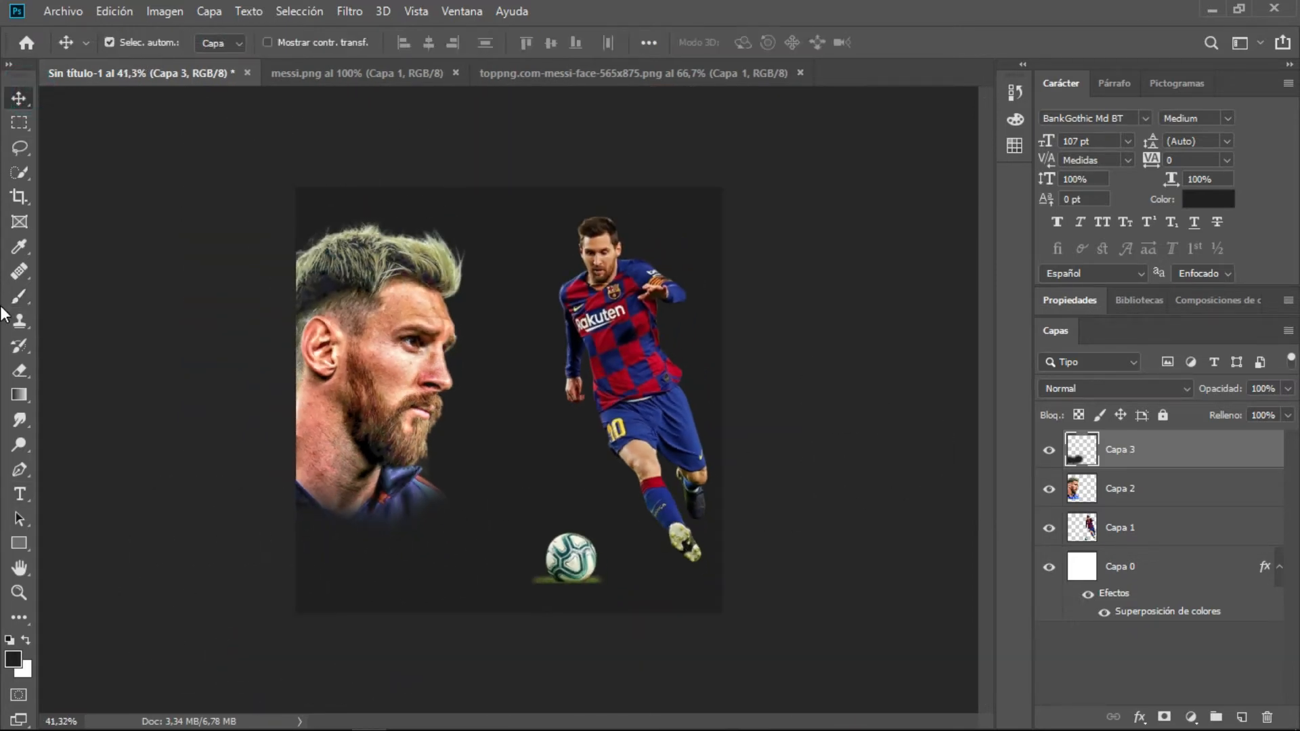
{"action": "left_click", "coordinate": [1191, 479]}
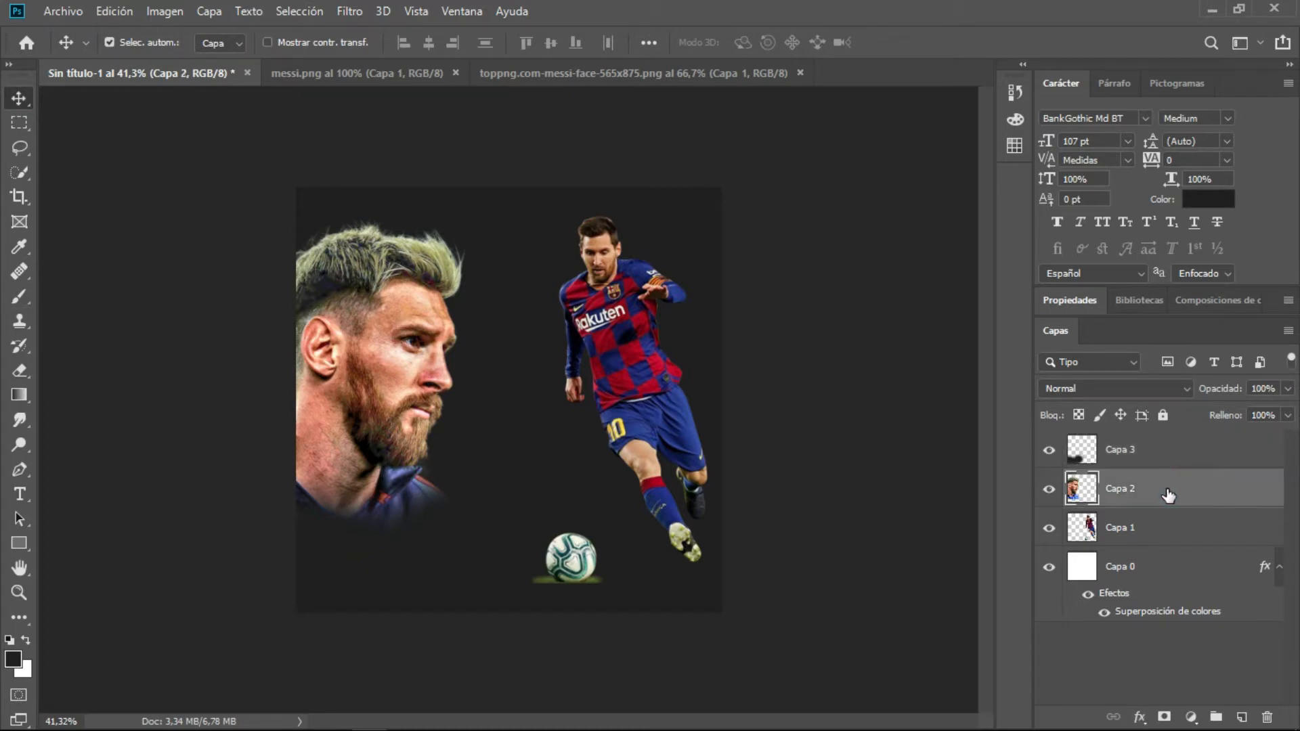
{"action": "right_click", "coordinate": [1168, 490]}
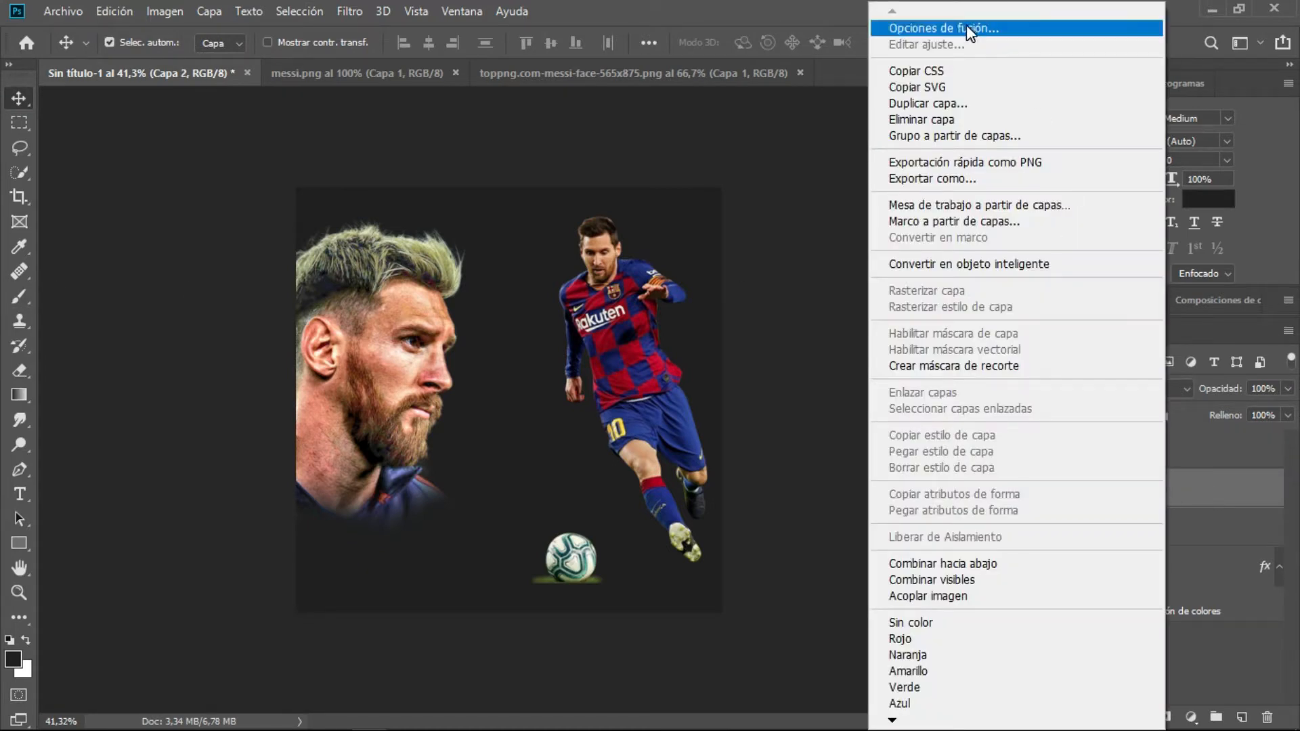
{"action": "left_click", "coordinate": [632, 7]}
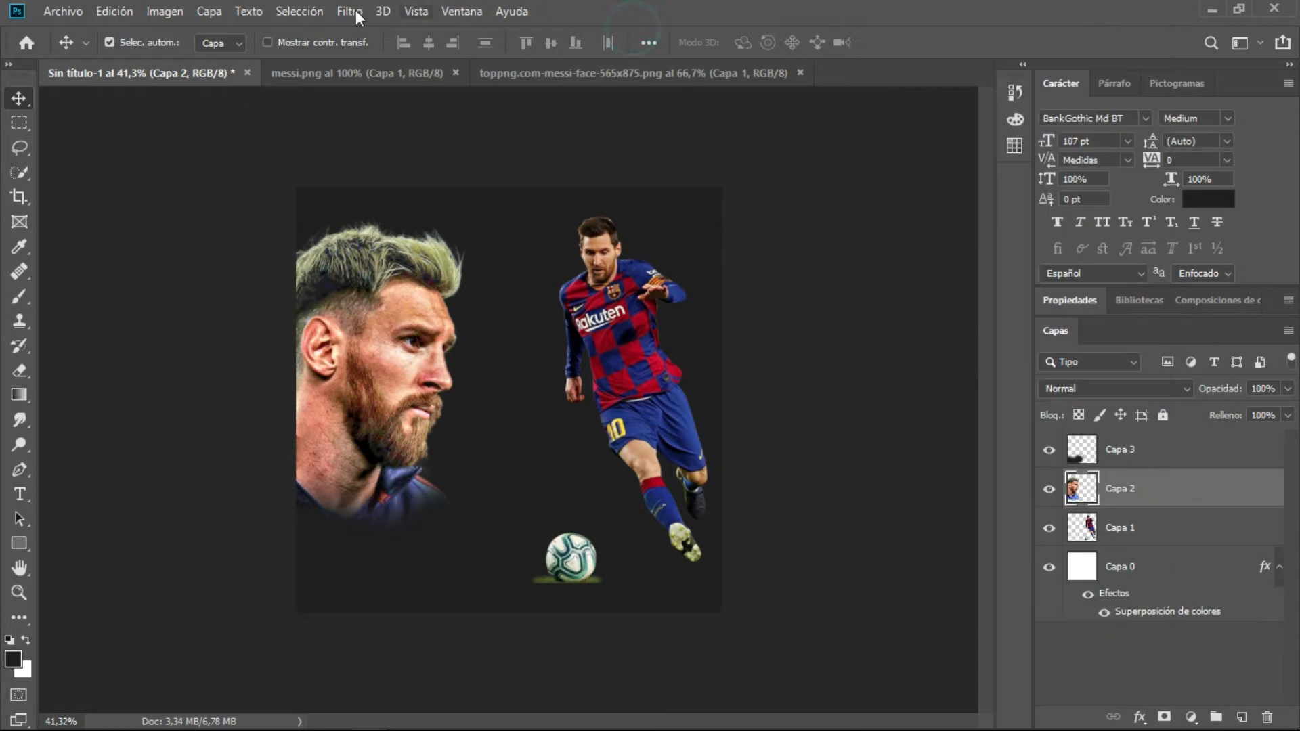
{"action": "left_click", "coordinate": [347, 10]}
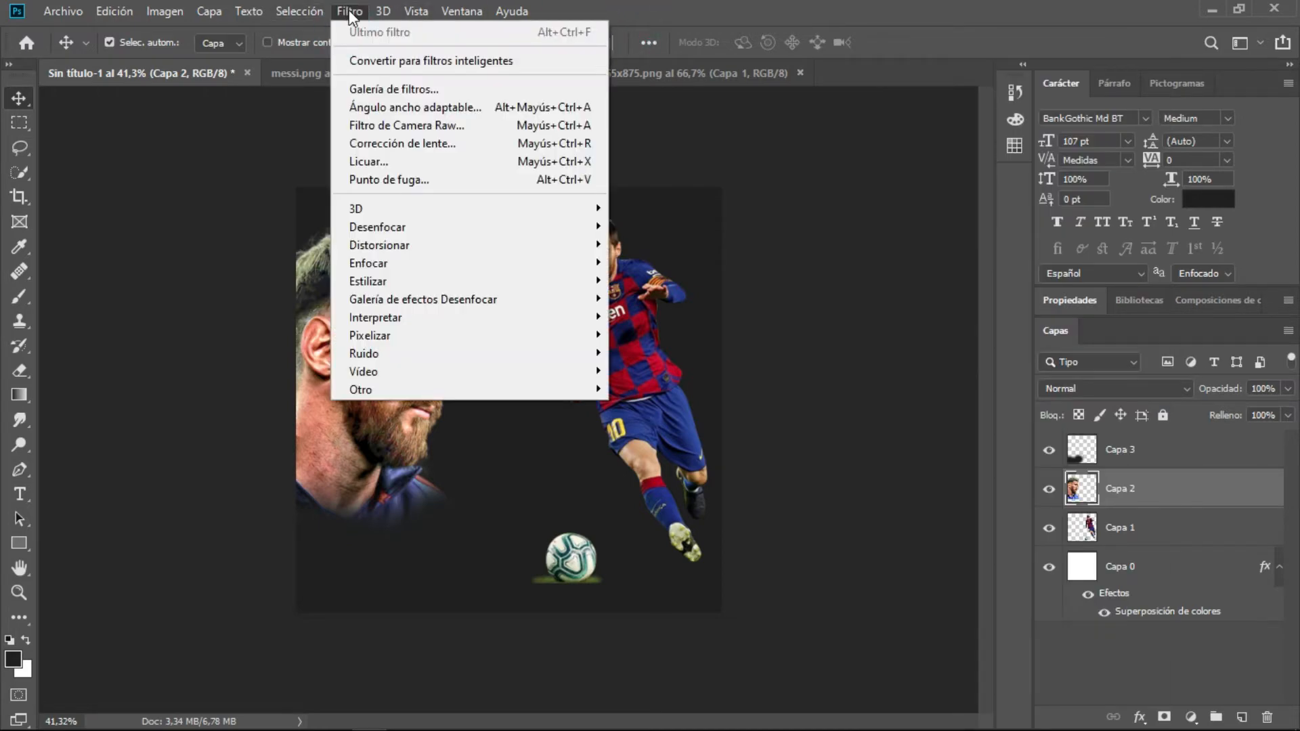
{"action": "left_click", "coordinate": [391, 126]}
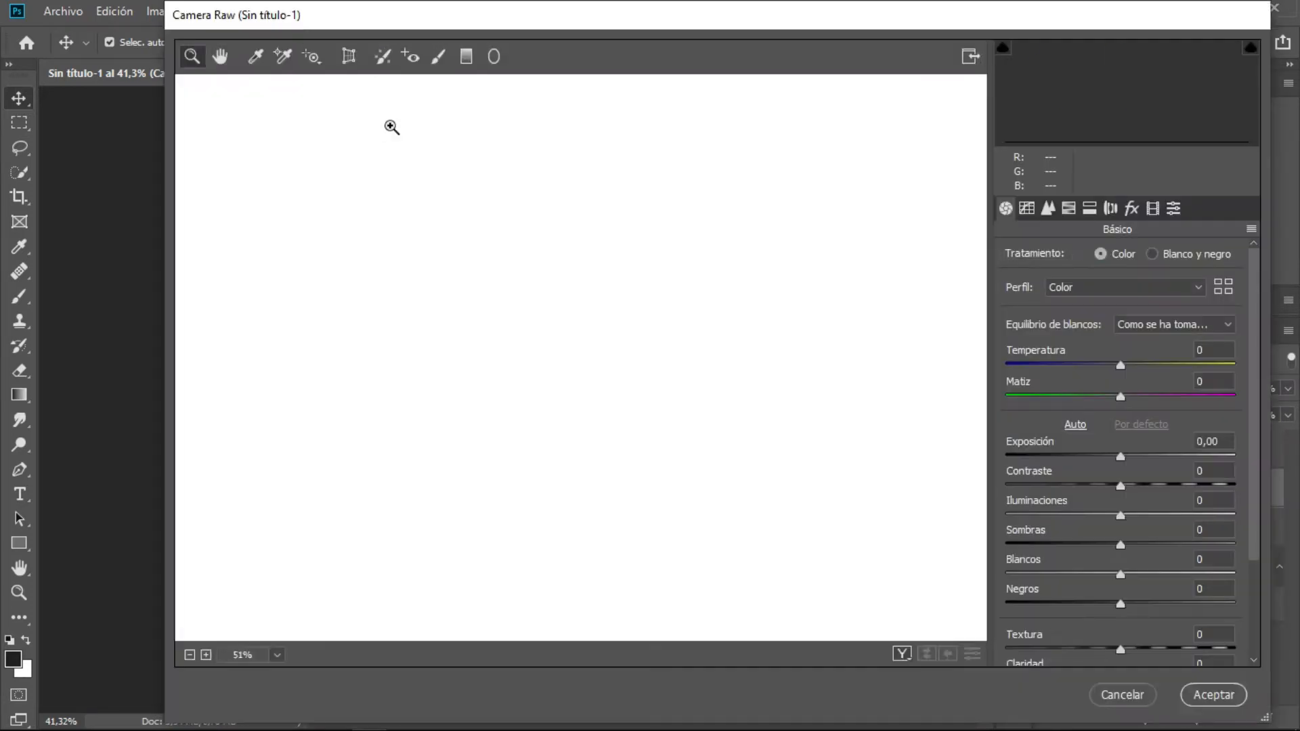
{"action": "scroll", "coordinate": [1186, 523], "scroll_direction": "down", "scroll_amount": 4}
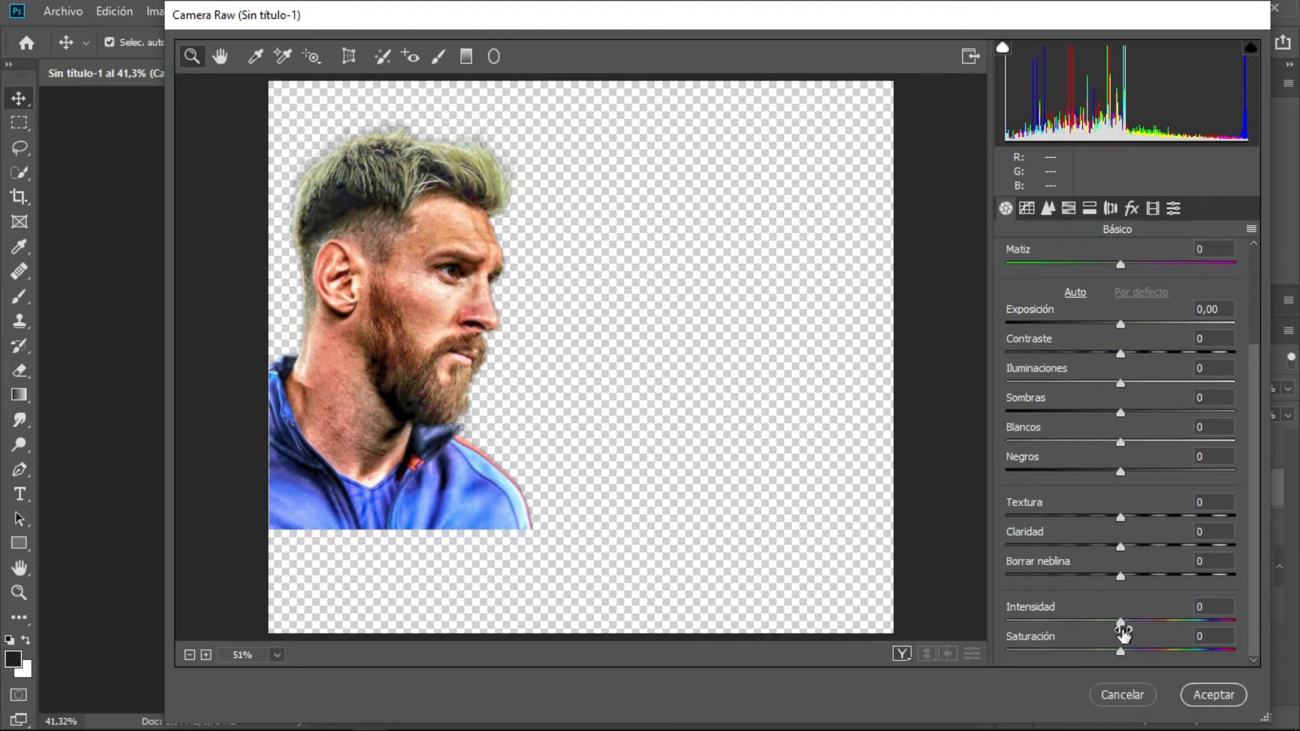
Desaturate the portrait by setting Intensidad to -48 and Saturación to -83.
{"action": "left_click_drag", "start_coordinate": [1122, 629], "coordinate": [1070, 633]}
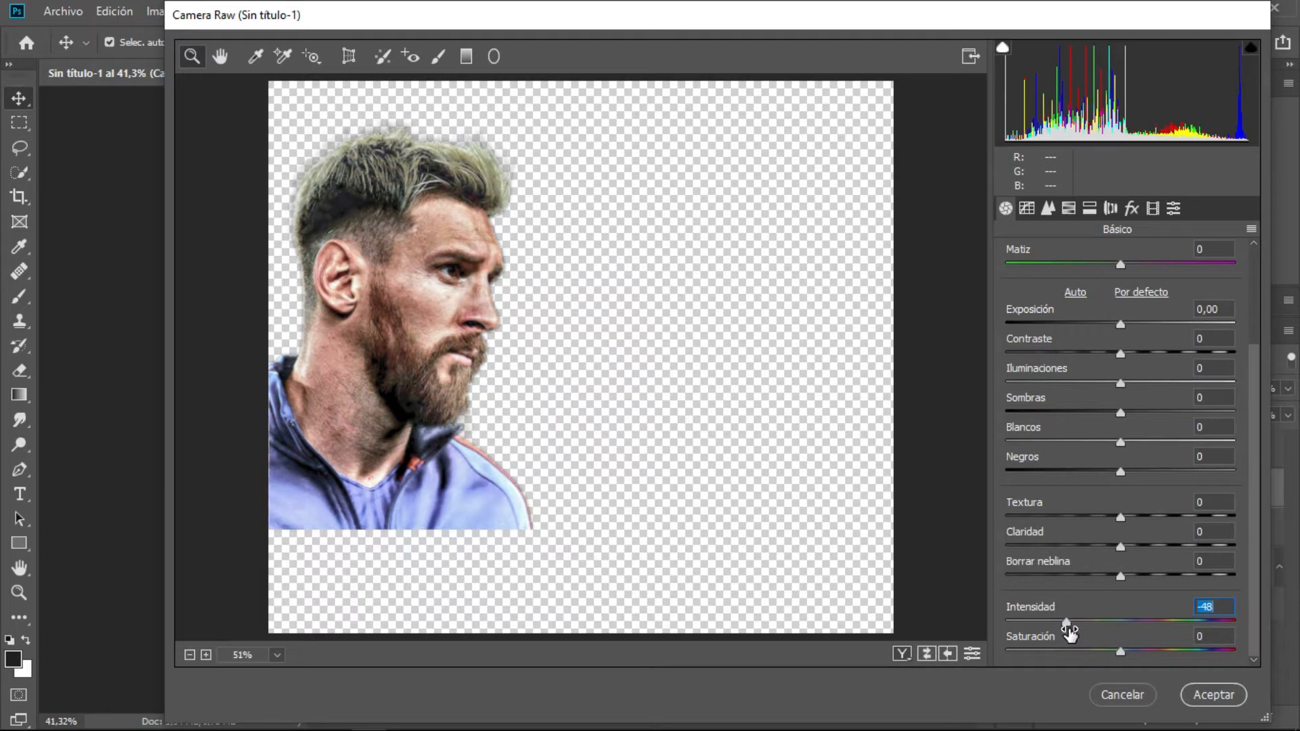
{"action": "key", "text": "XF86MonBrightnessDown"}
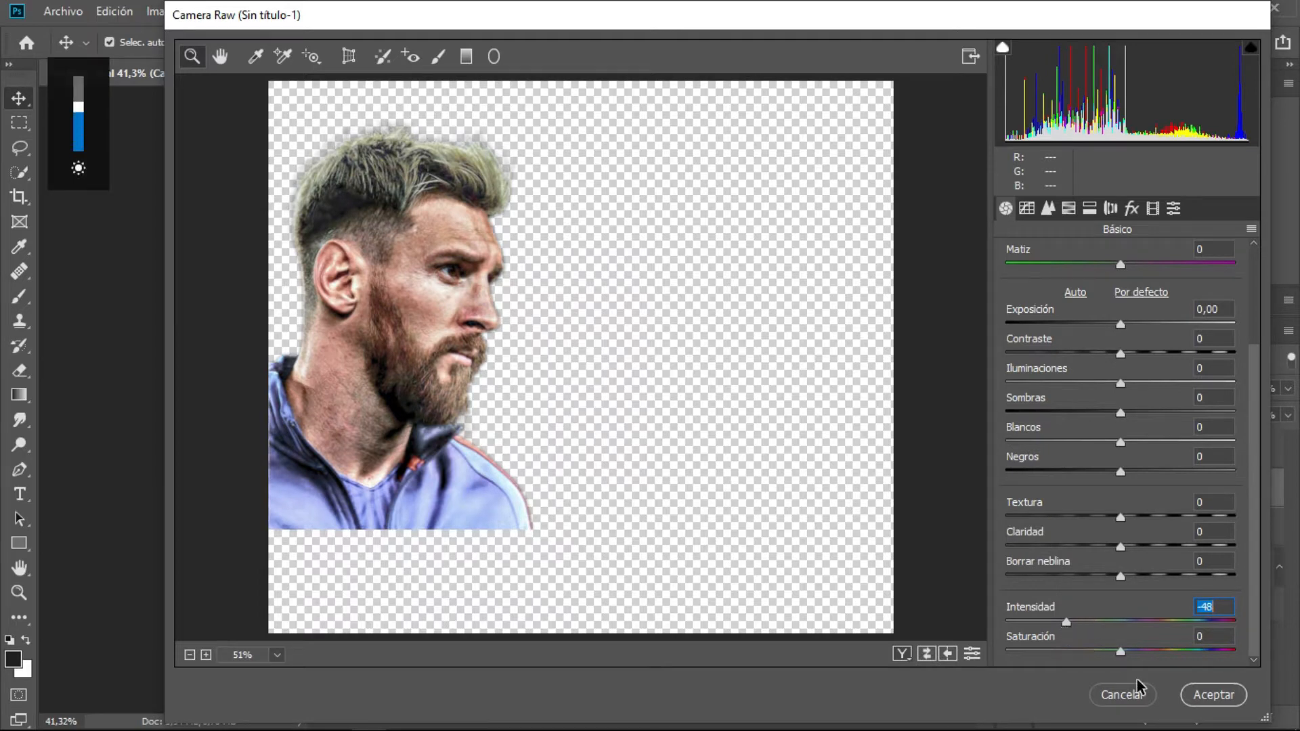
{"action": "left_click_drag", "start_coordinate": [1122, 655], "coordinate": [1027, 644]}
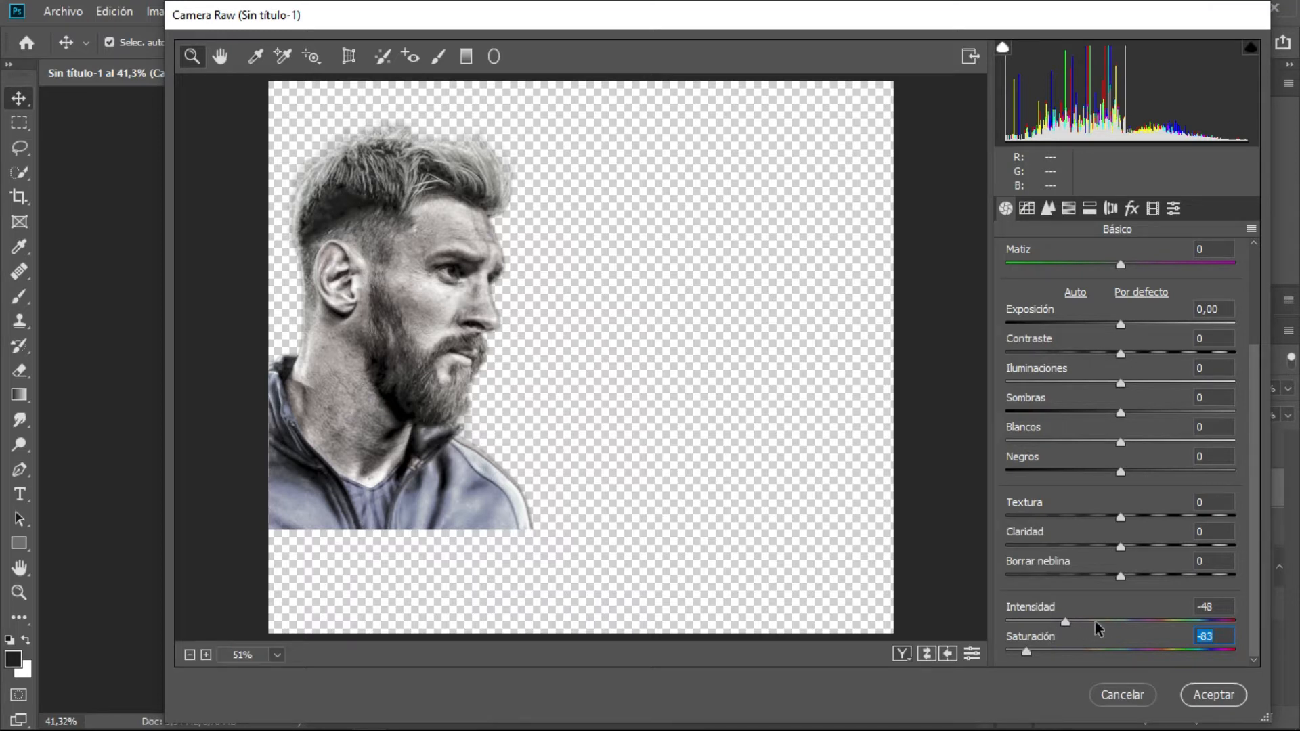
Raise the portrait's Intensidad to +8 and its Claridad to +74.
{"action": "left_click_drag", "start_coordinate": [1067, 623], "coordinate": [1110, 643]}
{"action": "key", "text": "shift+Up"}
{"action": "key", "text": "shift+Up"}
{"action": "key", "text": "shift+Up"}
{"action": "key", "text": "shift+Up"}
{"action": "key", "text": "shift+Up"}
{"action": "key", "text": "Up"}
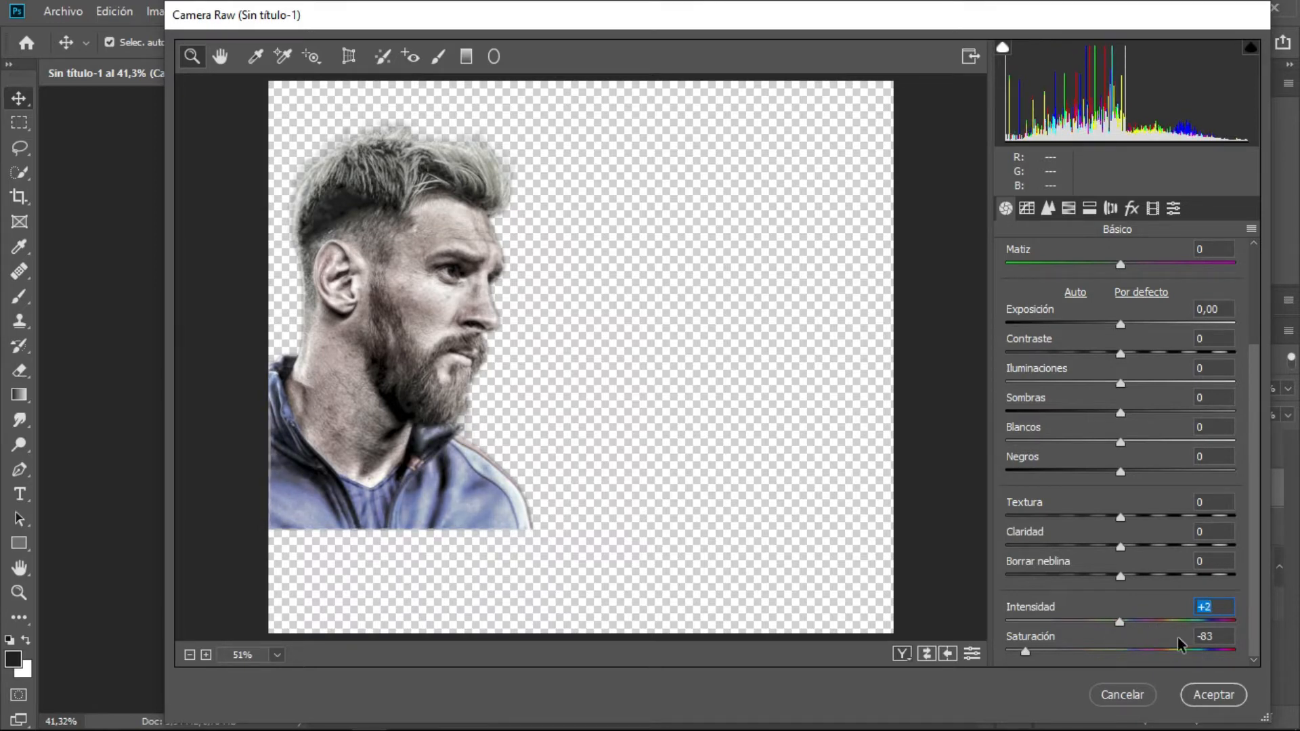
{"action": "left_click", "coordinate": [1132, 622]}
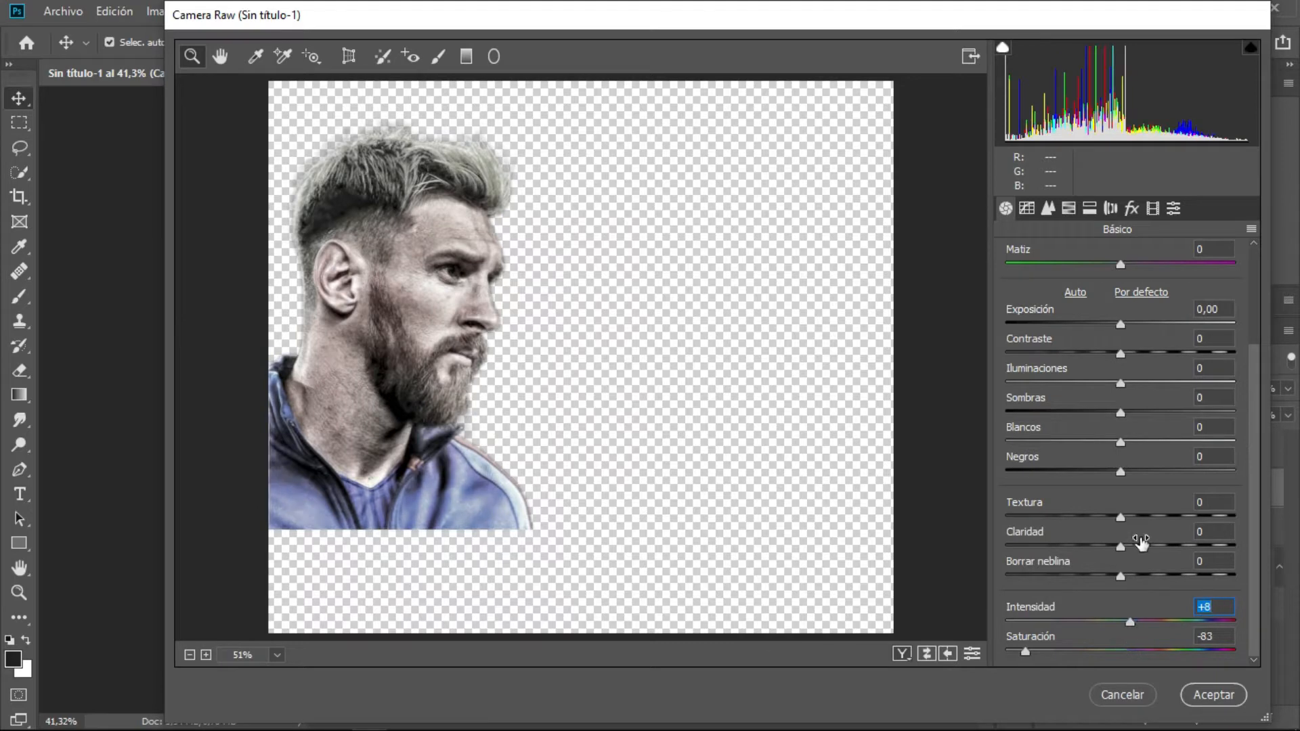
{"action": "left_click_drag", "start_coordinate": [1121, 545], "coordinate": [1208, 572]}
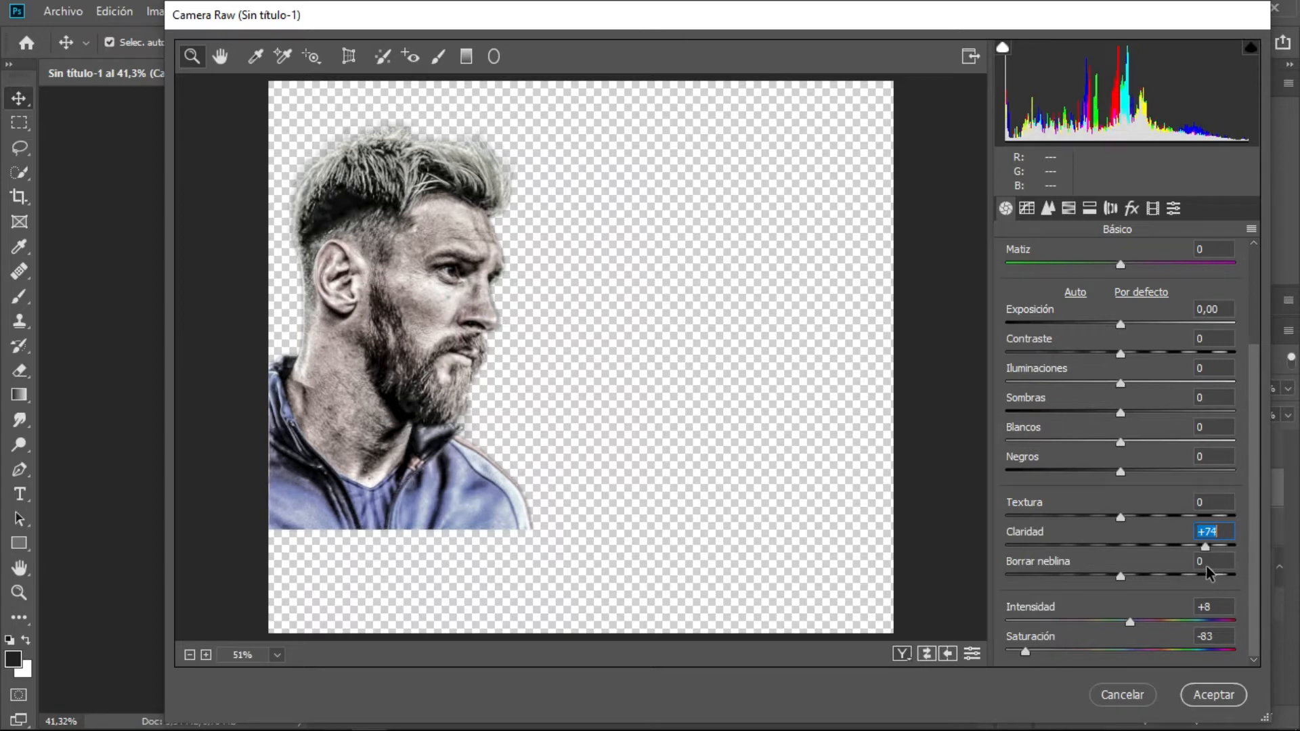
Raise the portrait's Textura to +18 and apply the Camera Raw adjustments.
{"action": "left_click_drag", "start_coordinate": [1121, 518], "coordinate": [1142, 523]}
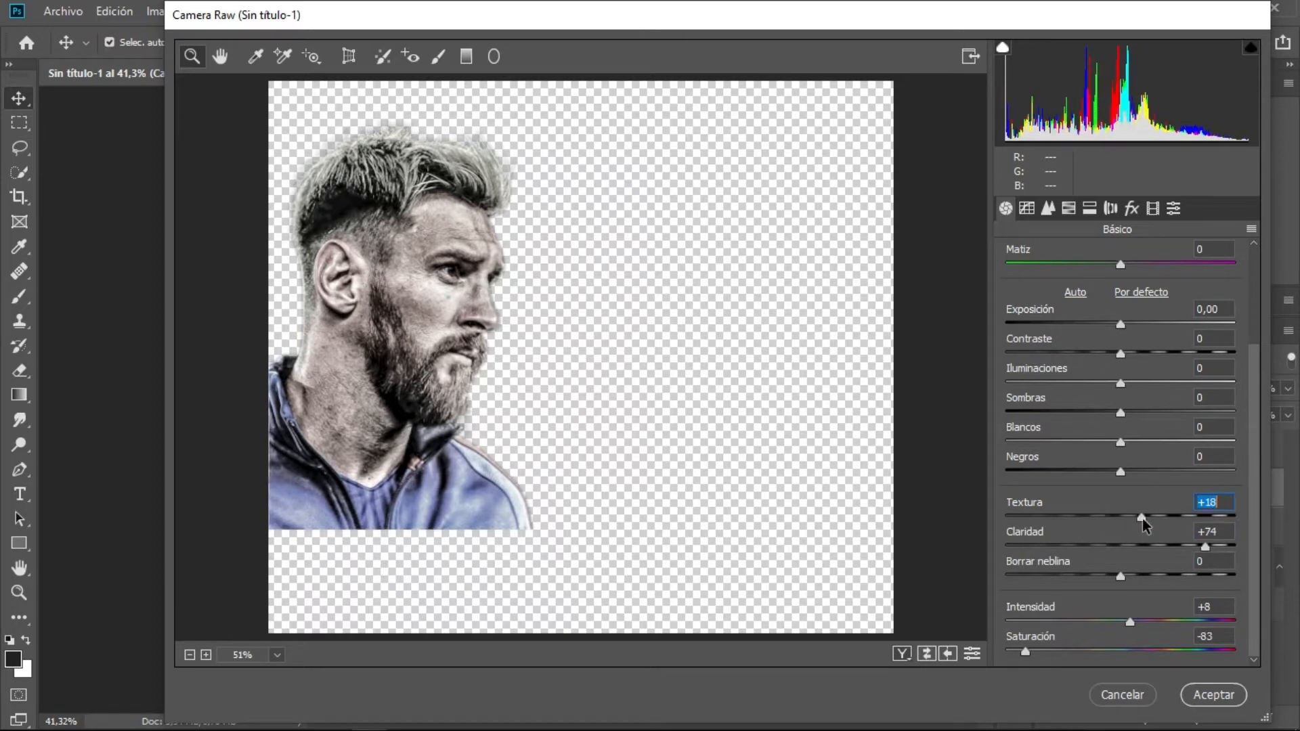
{"action": "left_click", "coordinate": [1186, 697]}
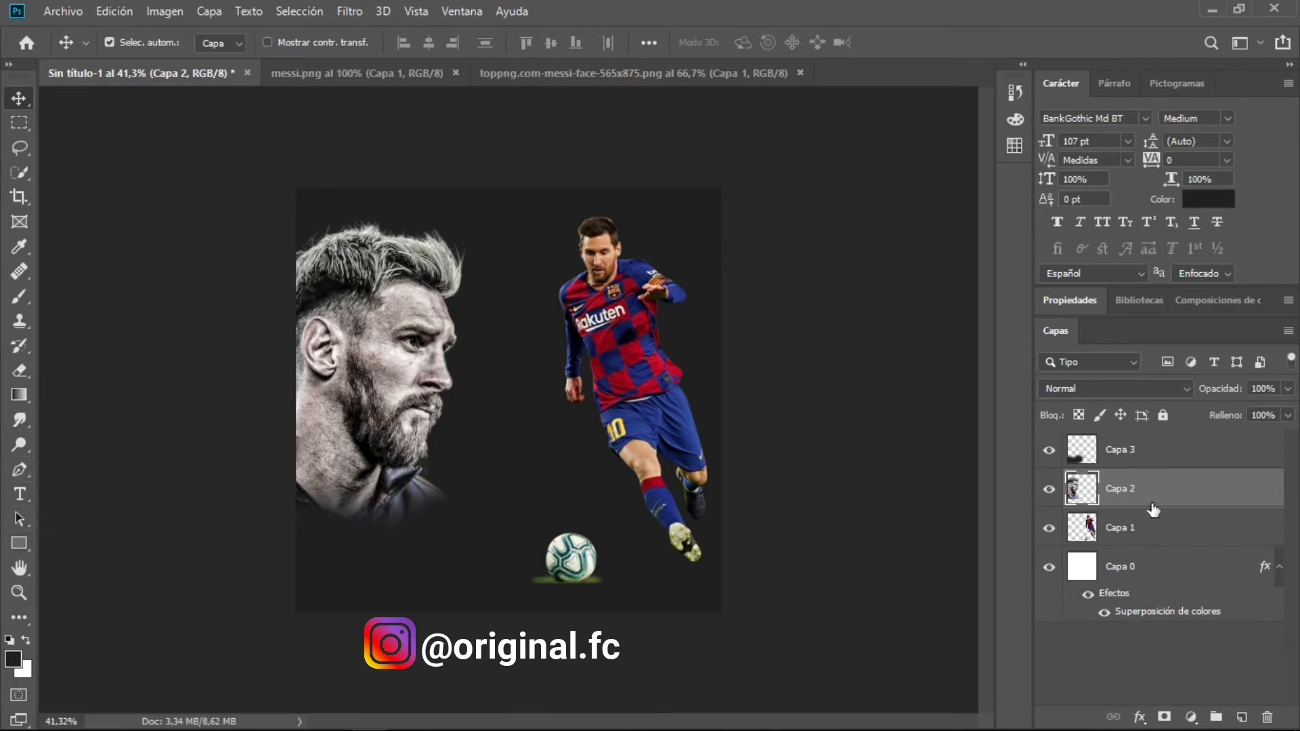
Above Capa 3, draw a full-height vertical rectangle about 115 × 1105 px between the portrait and the player, and fill it white.
{"action": "left_click", "coordinate": [1195, 452]}
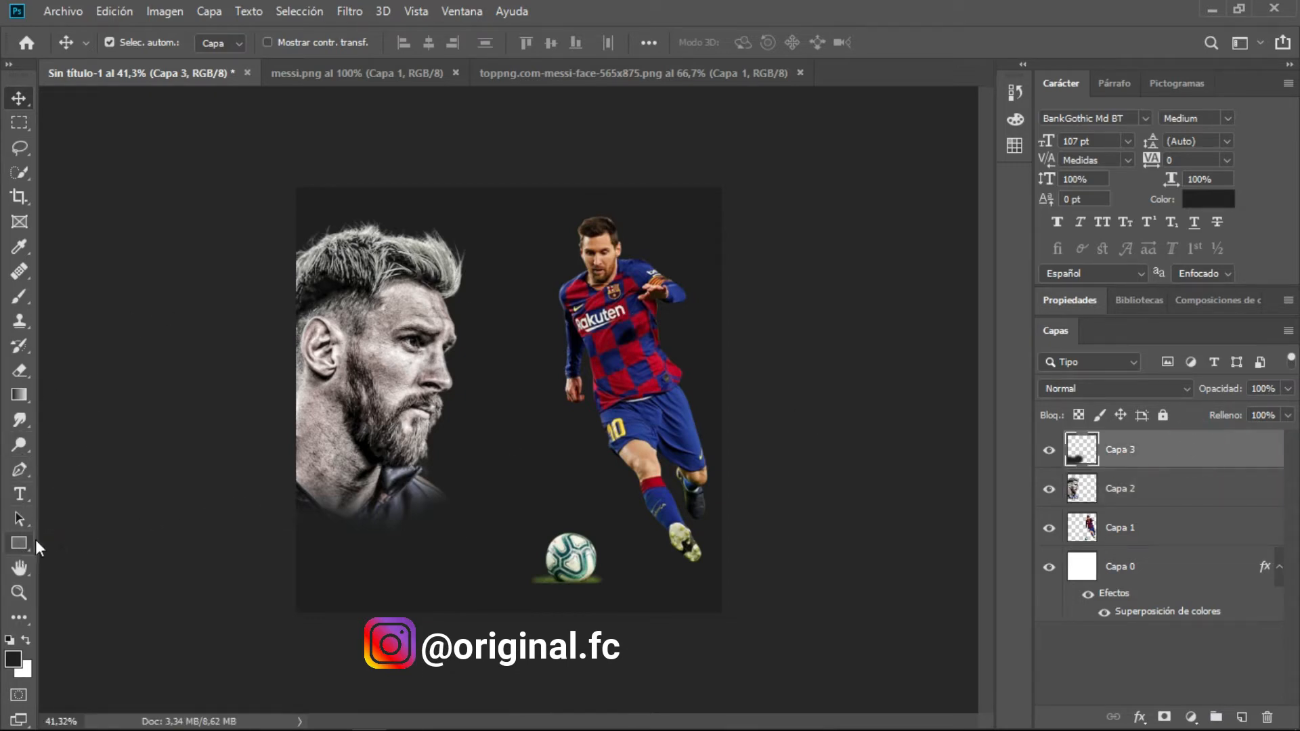
{"action": "left_click", "coordinate": [19, 543]}
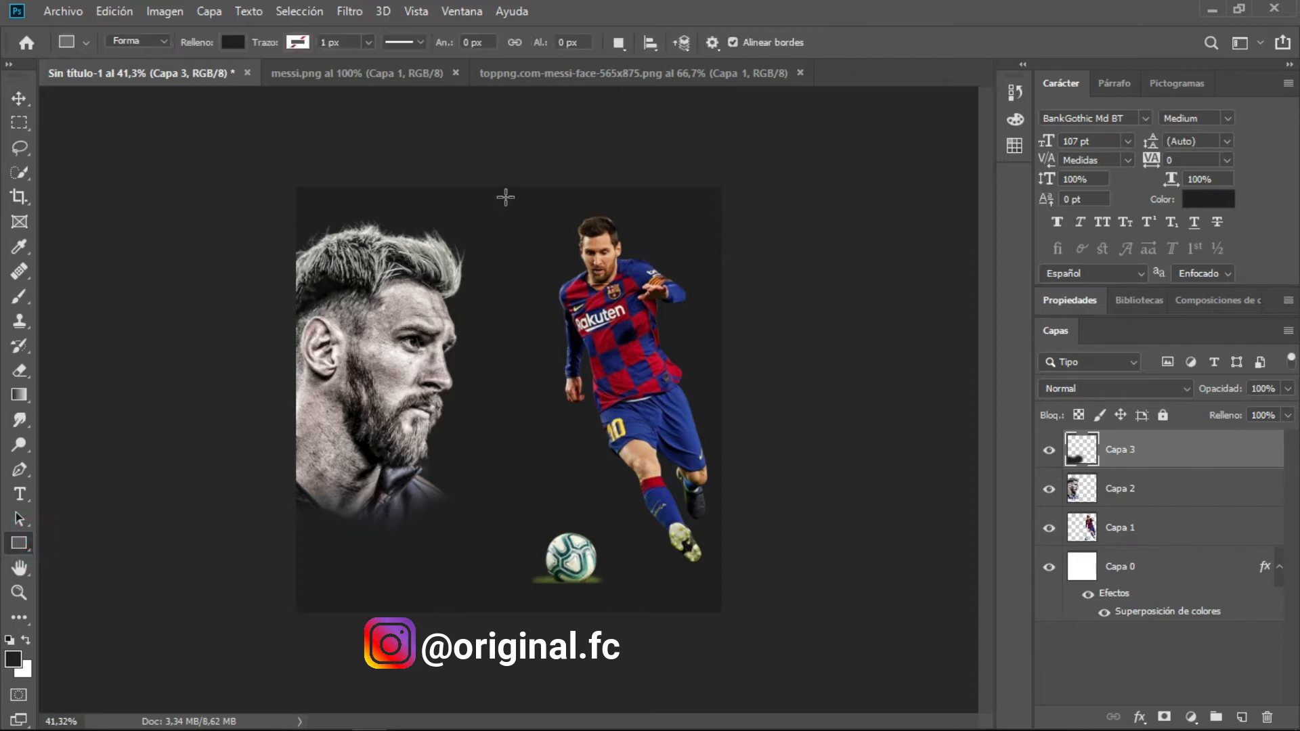
{"action": "left_click_drag", "start_coordinate": [495, 187], "coordinate": [539, 621]}
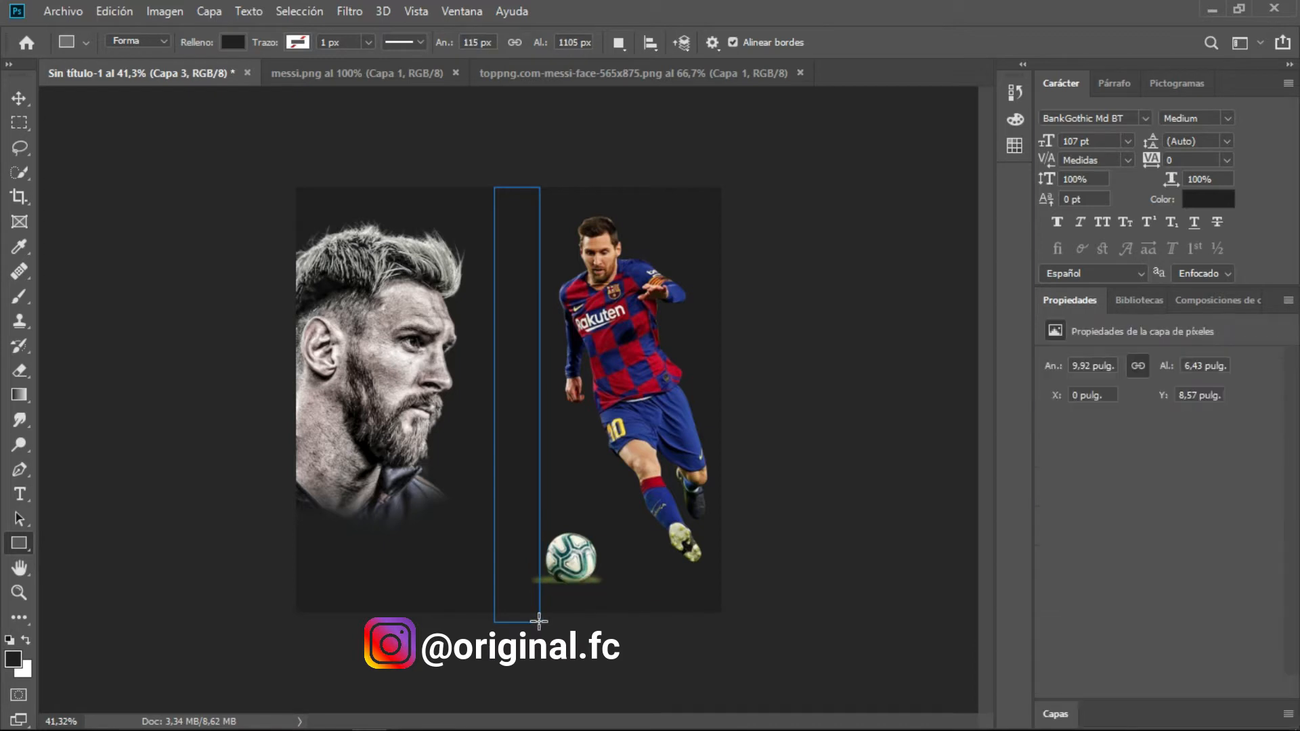
{"action": "left_click", "coordinate": [231, 42]}
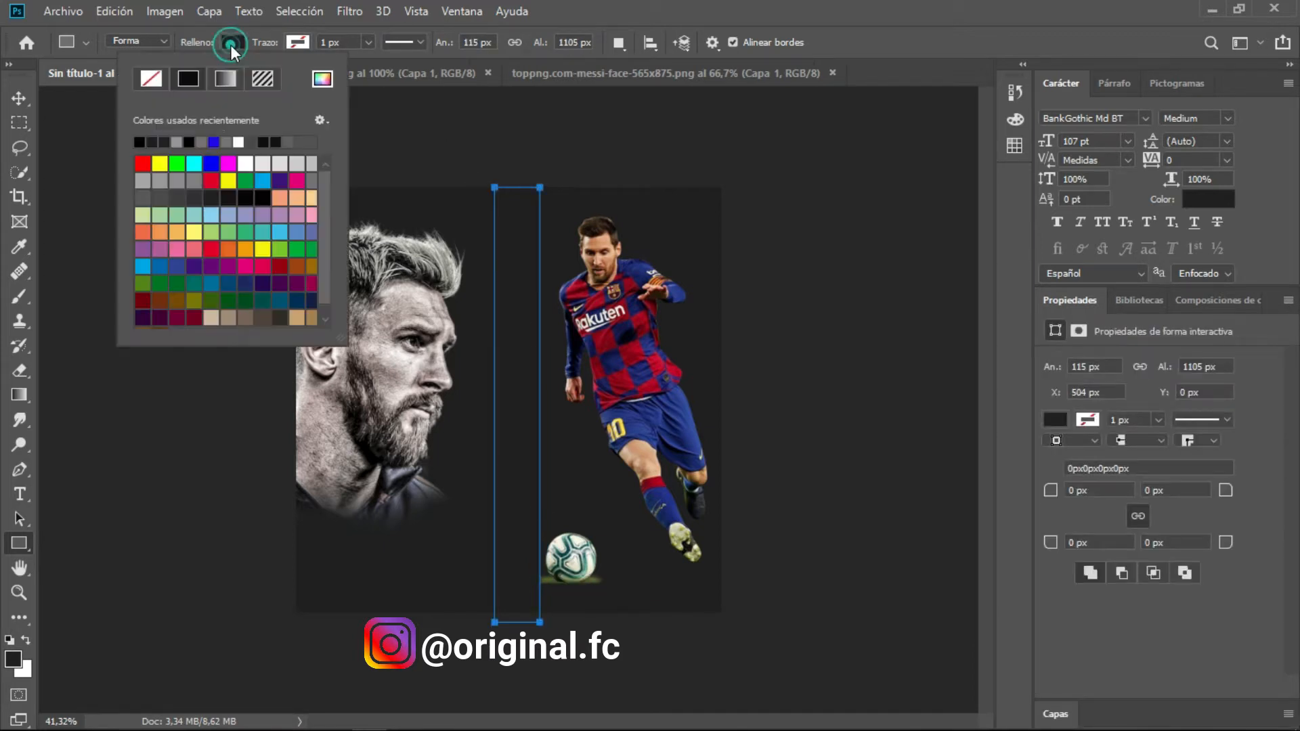
{"action": "left_click", "coordinate": [245, 164]}
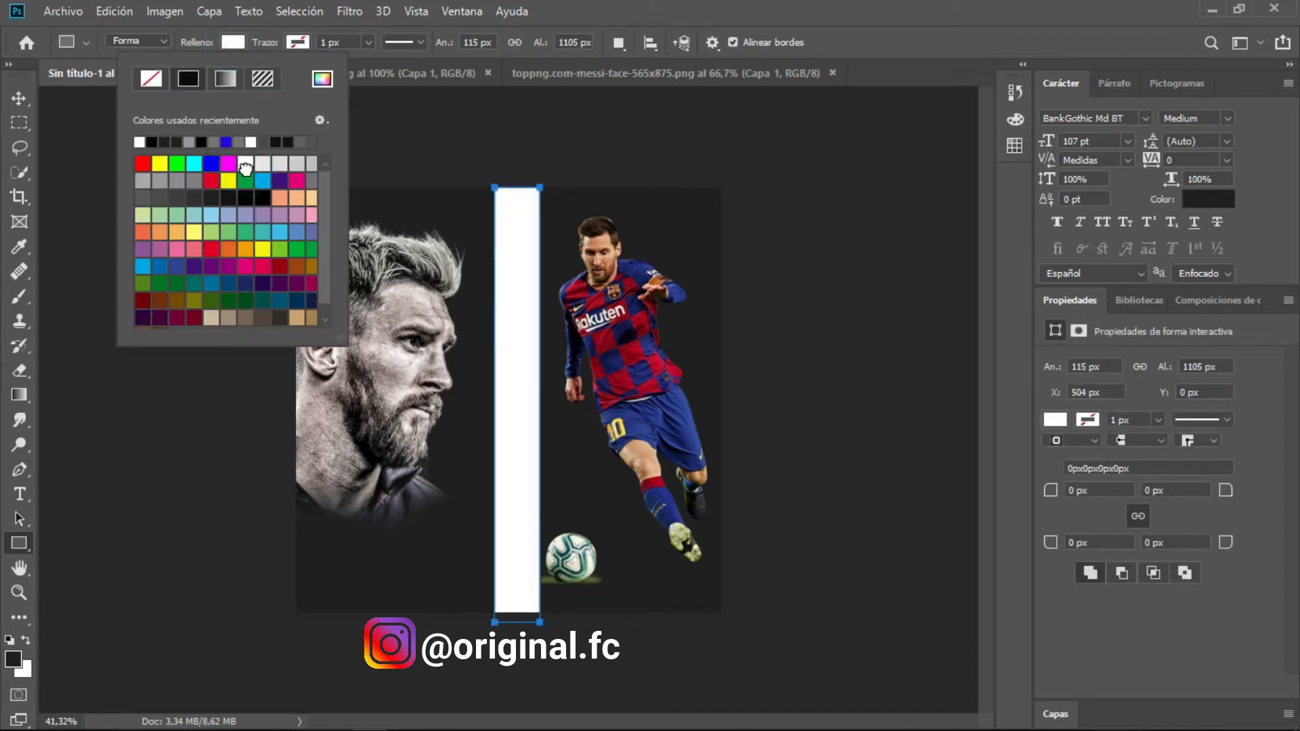
Duplicate the white bar twice to the right, making three evenly spaced vertical stripes.
{"action": "left_click", "coordinate": [19, 98]}
{"action": "left_click", "coordinate": [19, 99]}
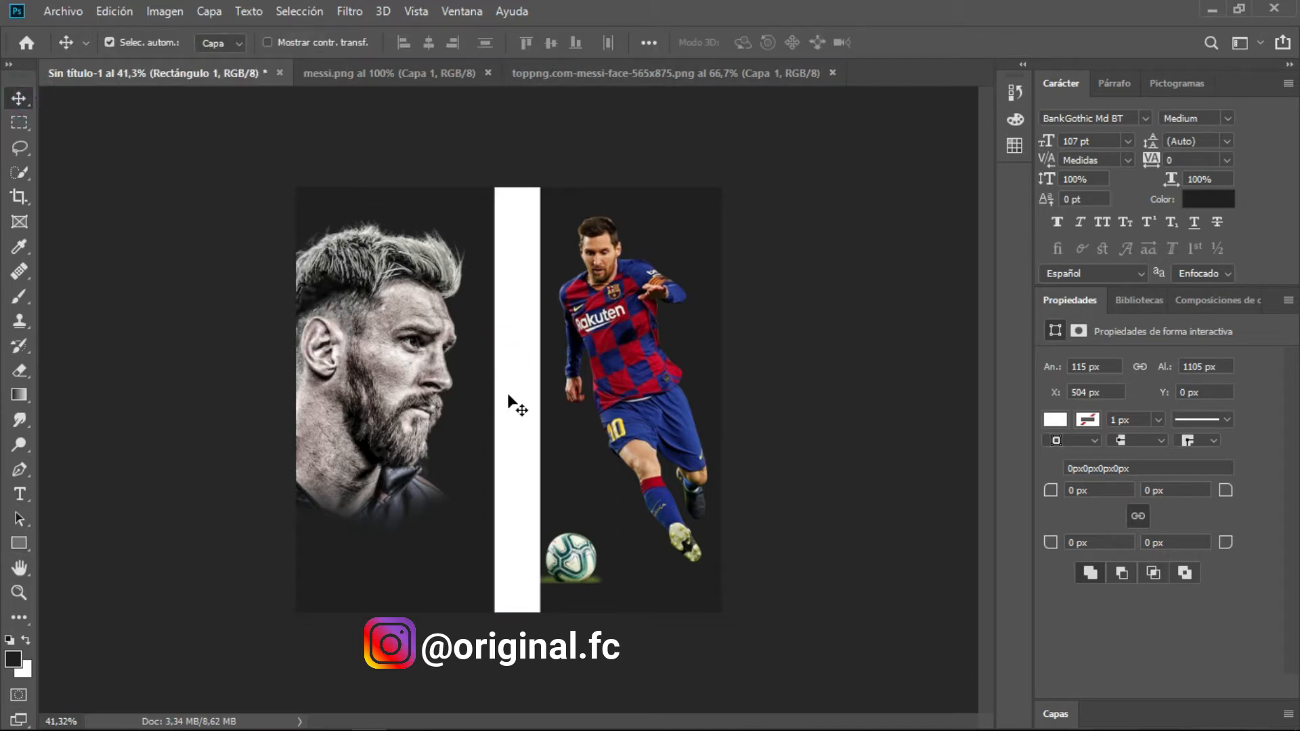
{"action": "left_click", "coordinate": [1051, 715]}
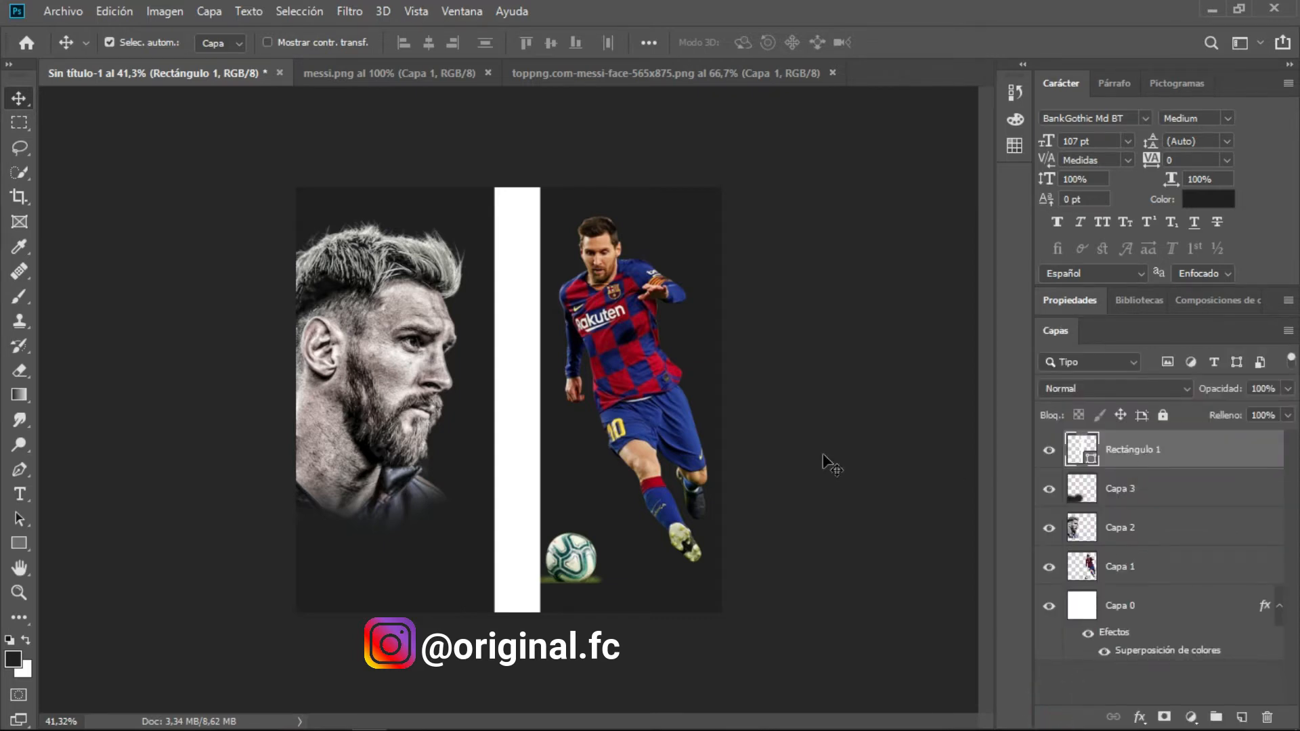
{"action": "left_click_drag", "start_coordinate": [514, 425], "coordinate": [684, 426]}
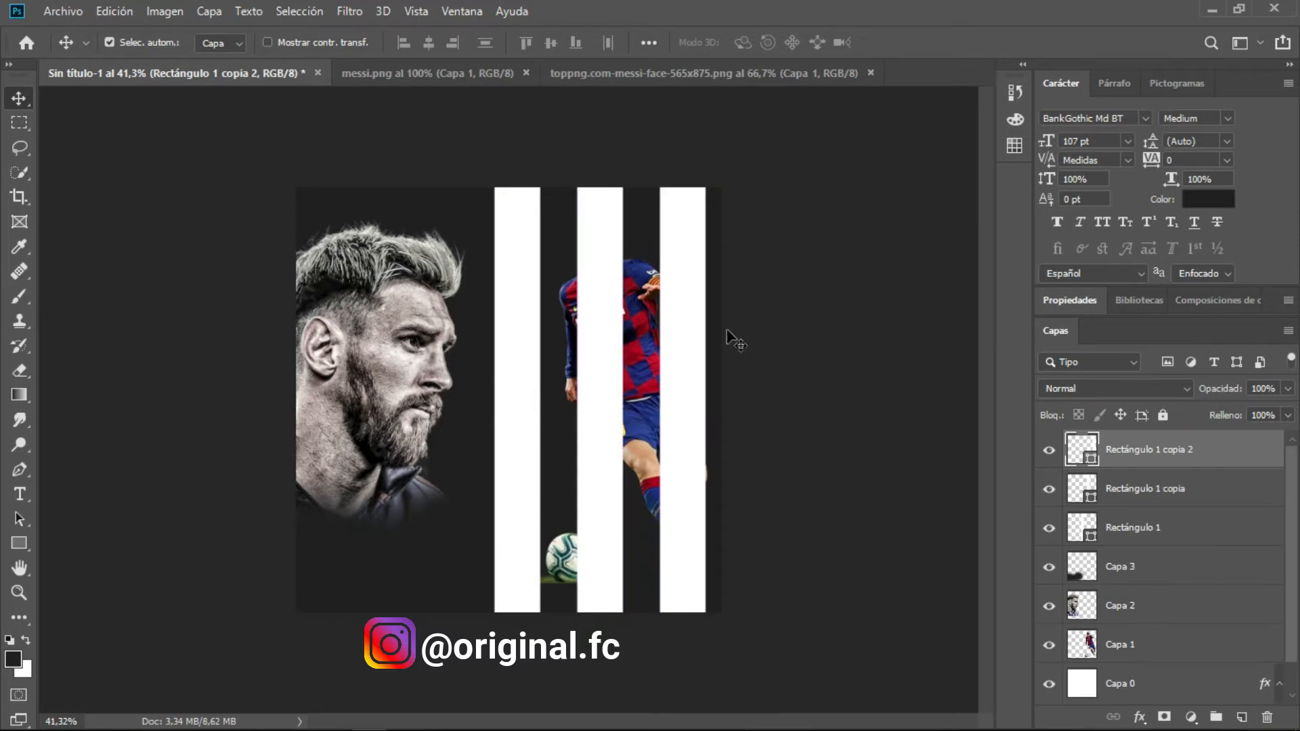
Reorder the layers so the three rectangles sit below Capa 1, with Capa 3 and Capa 2 beneath them above Capa 0.
{"action": "left_click", "coordinate": [1173, 530], "text": "shift"}
{"action": "left_click_drag", "start_coordinate": [1175, 490], "coordinate": [1173, 650]}
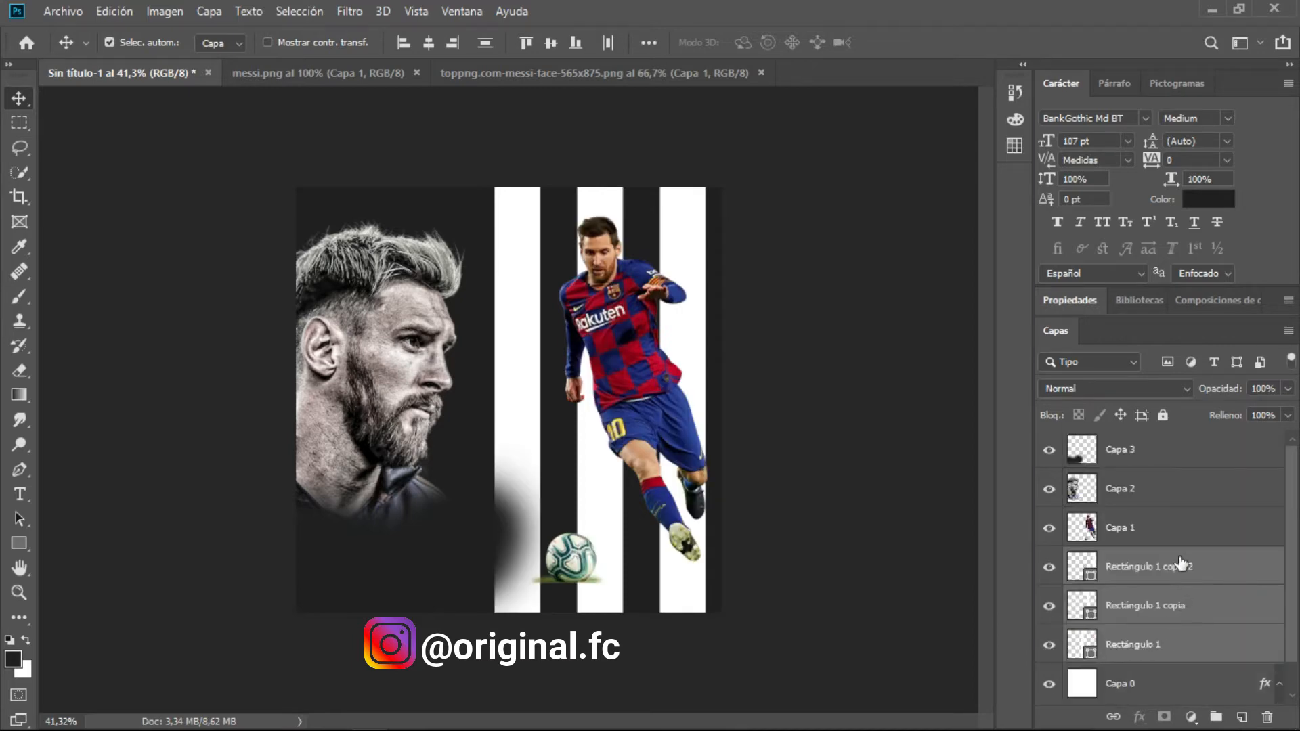
{"action": "left_click", "coordinate": [1162, 494]}
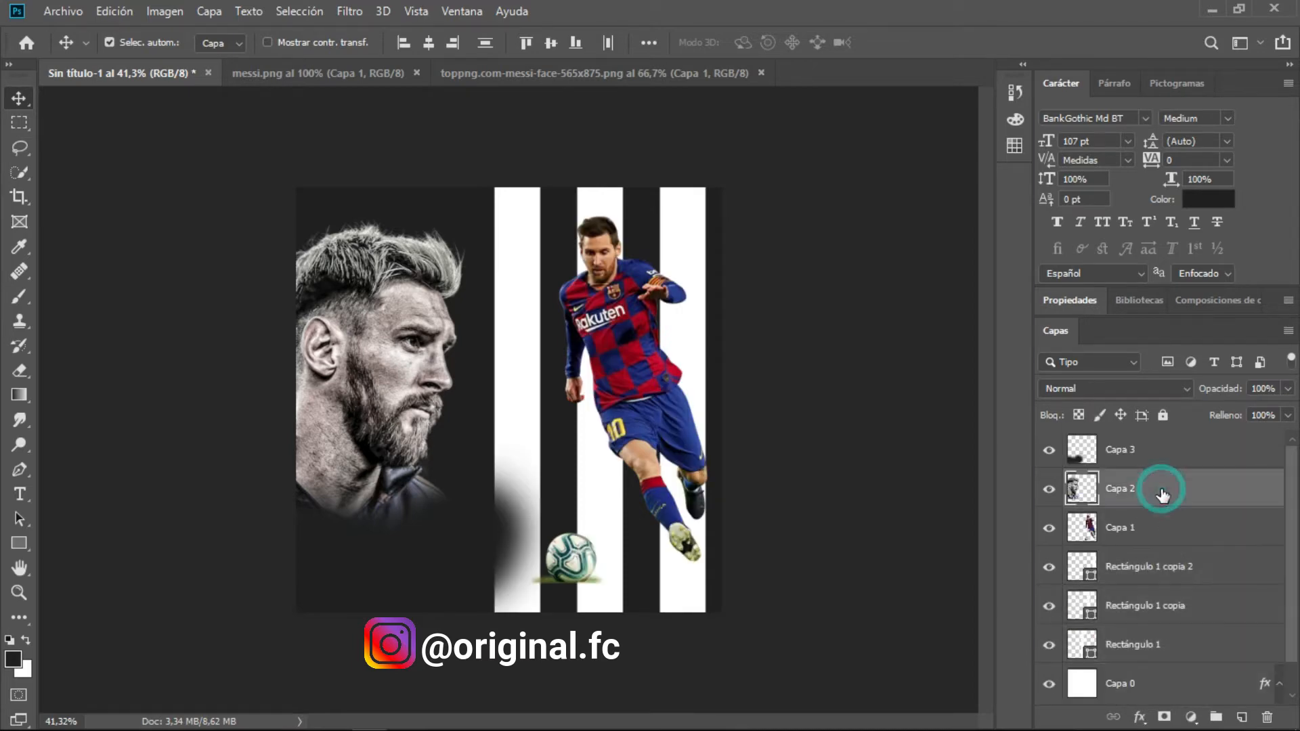
{"action": "left_click", "coordinate": [1158, 445]}
{"action": "left_click", "coordinate": [1152, 477], "text": "shift"}
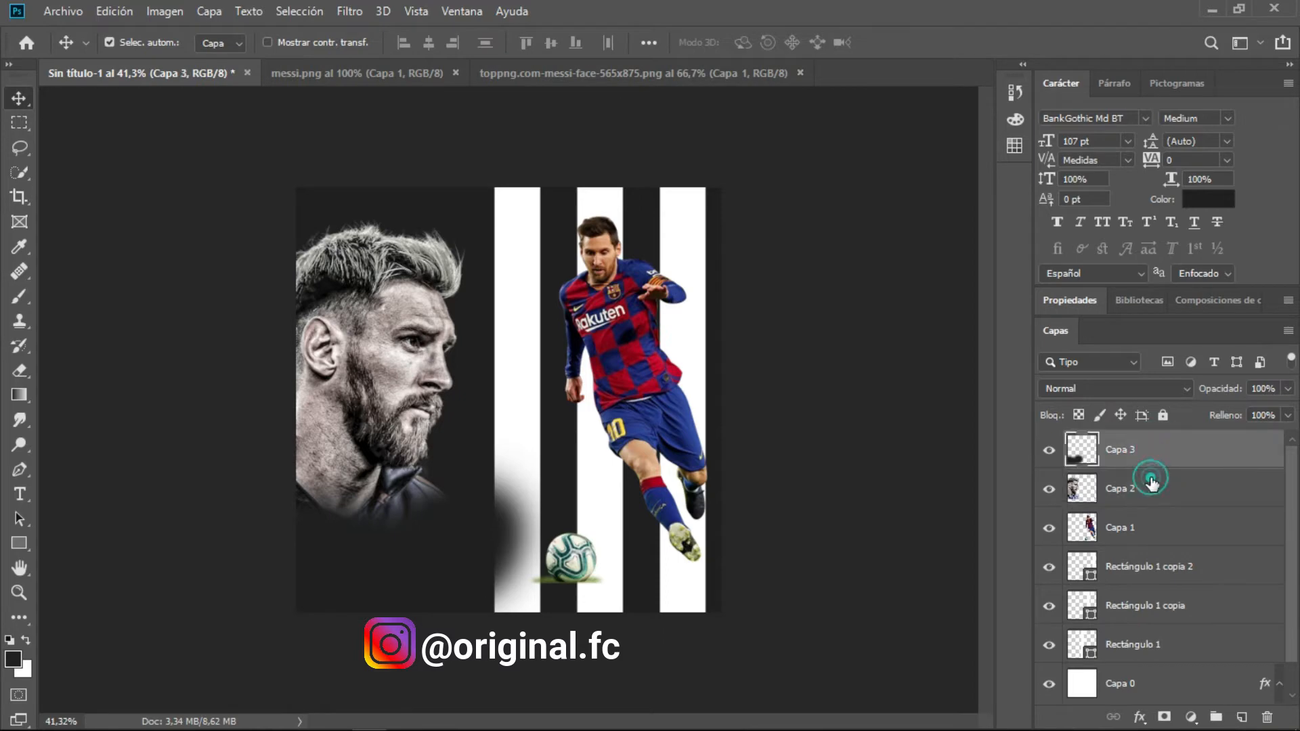
{"action": "left_click_drag", "start_coordinate": [1149, 474], "coordinate": [1150, 609]}
{"action": "left_click_drag", "start_coordinate": [1143, 647], "coordinate": [1142, 645]}
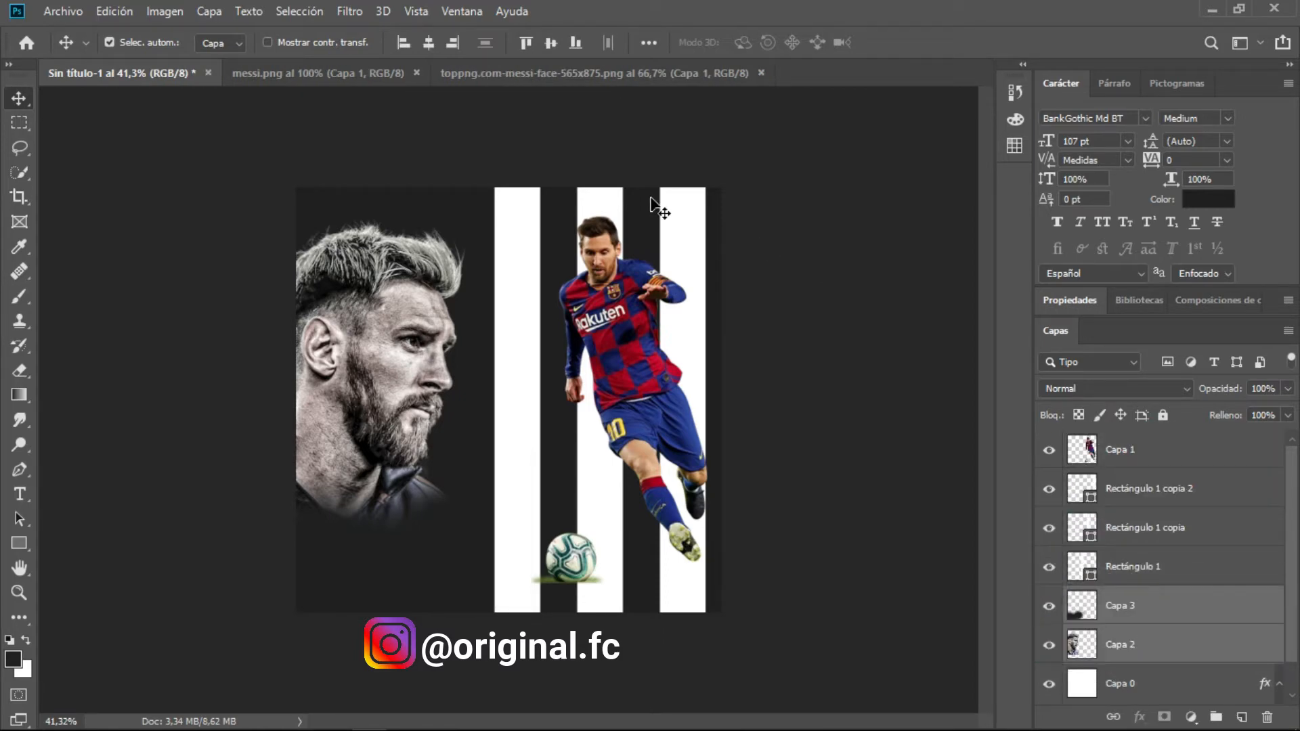
Shift the player cutout on Capa 1 slightly to the left over the stripes.
{"action": "scroll", "coordinate": [648, 177], "scroll_direction": "up", "scroll_amount": 2}
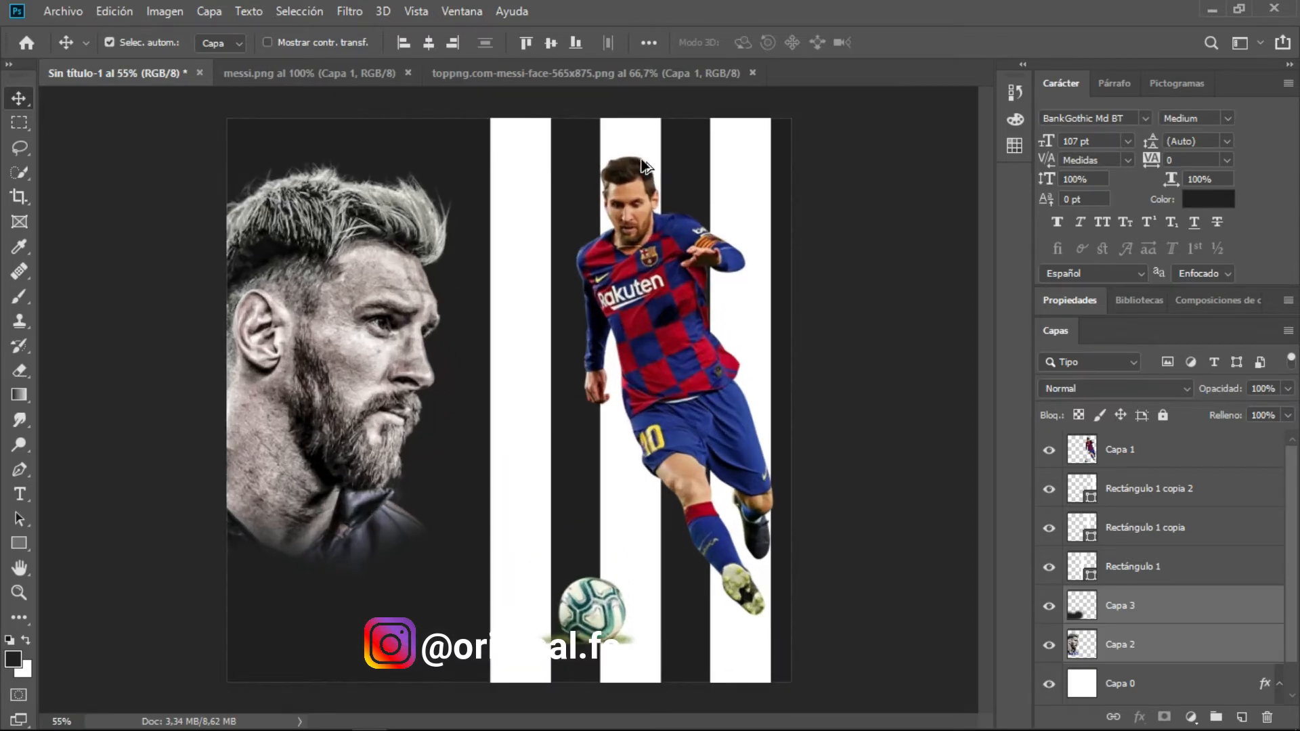
{"action": "scroll", "coordinate": [643, 166], "scroll_direction": "up", "scroll_amount": 2}
{"action": "scroll", "coordinate": [643, 166], "scroll_direction": "down", "scroll_amount": 3}
{"action": "scroll", "coordinate": [654, 342], "scroll_direction": "up", "scroll_amount": 1}
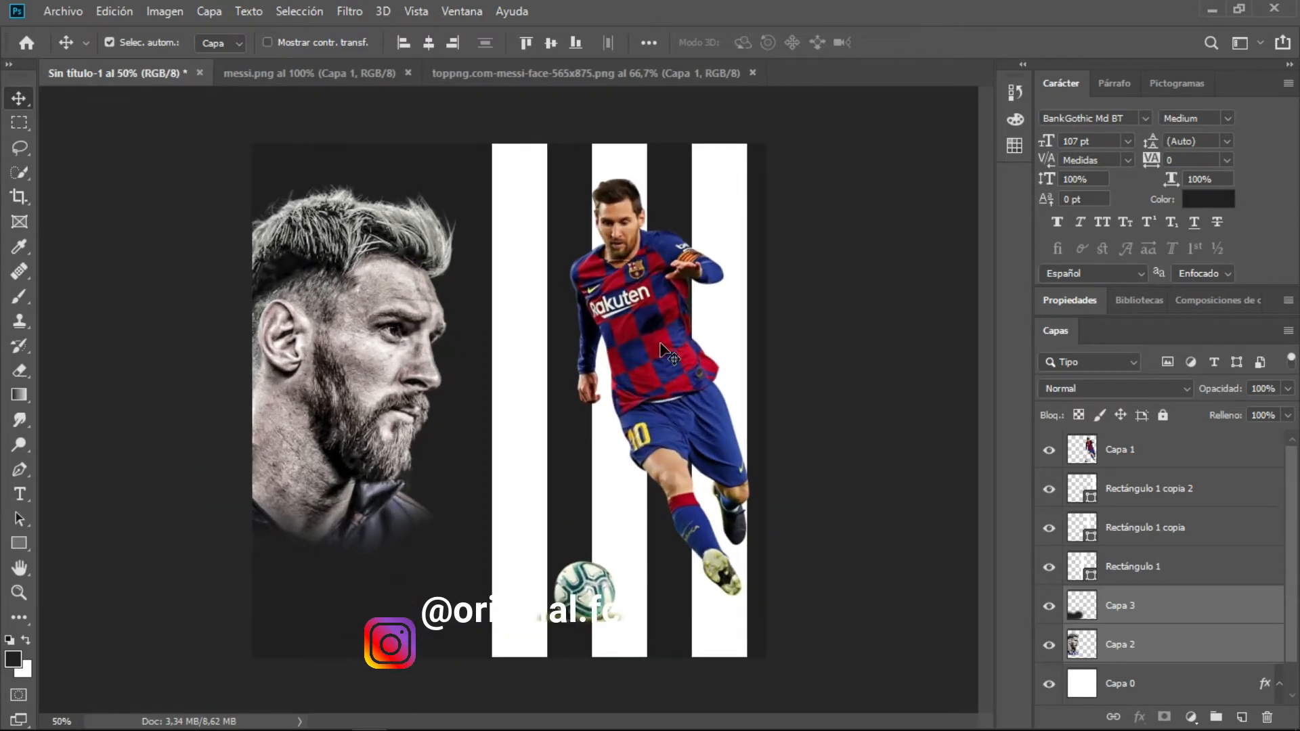
{"action": "scroll", "coordinate": [663, 352], "scroll_direction": "down", "scroll_amount": 2}
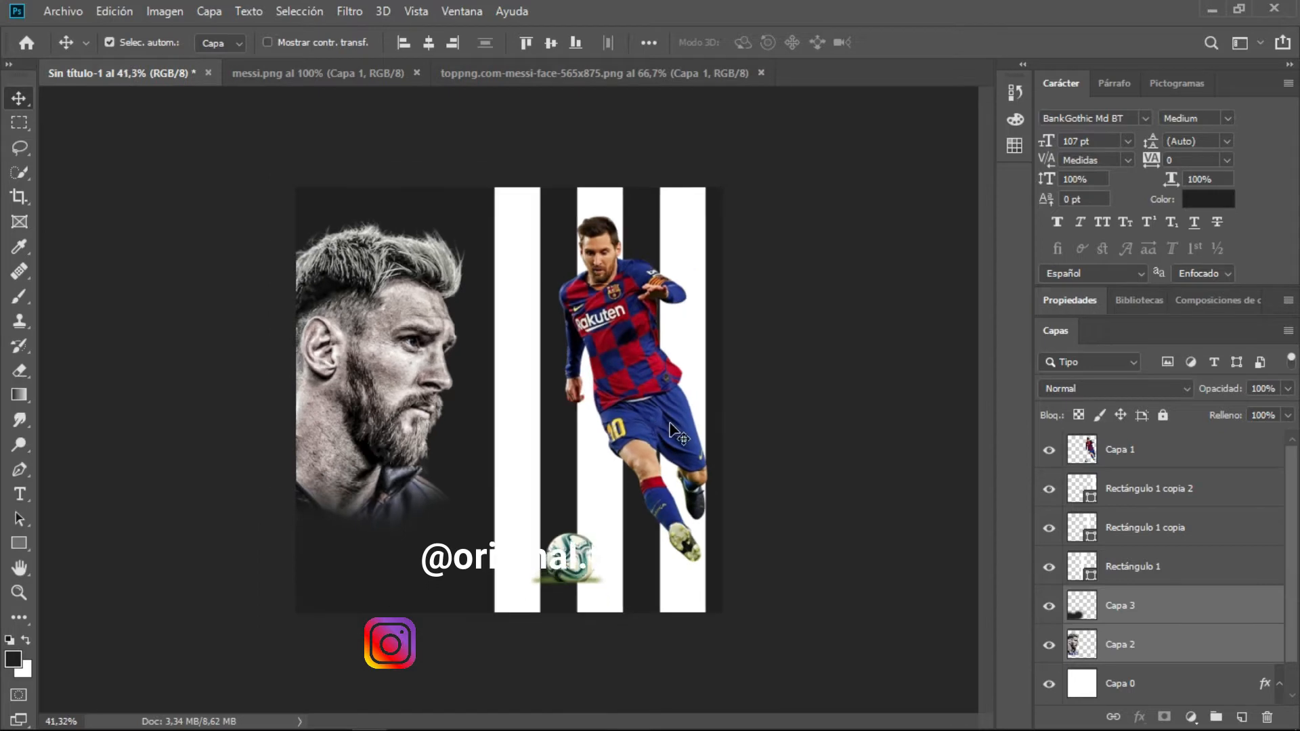
{"action": "scroll", "coordinate": [673, 431], "scroll_direction": "up", "scroll_amount": 1}
{"action": "left_click_drag", "start_coordinate": [677, 436], "coordinate": [674, 419]}
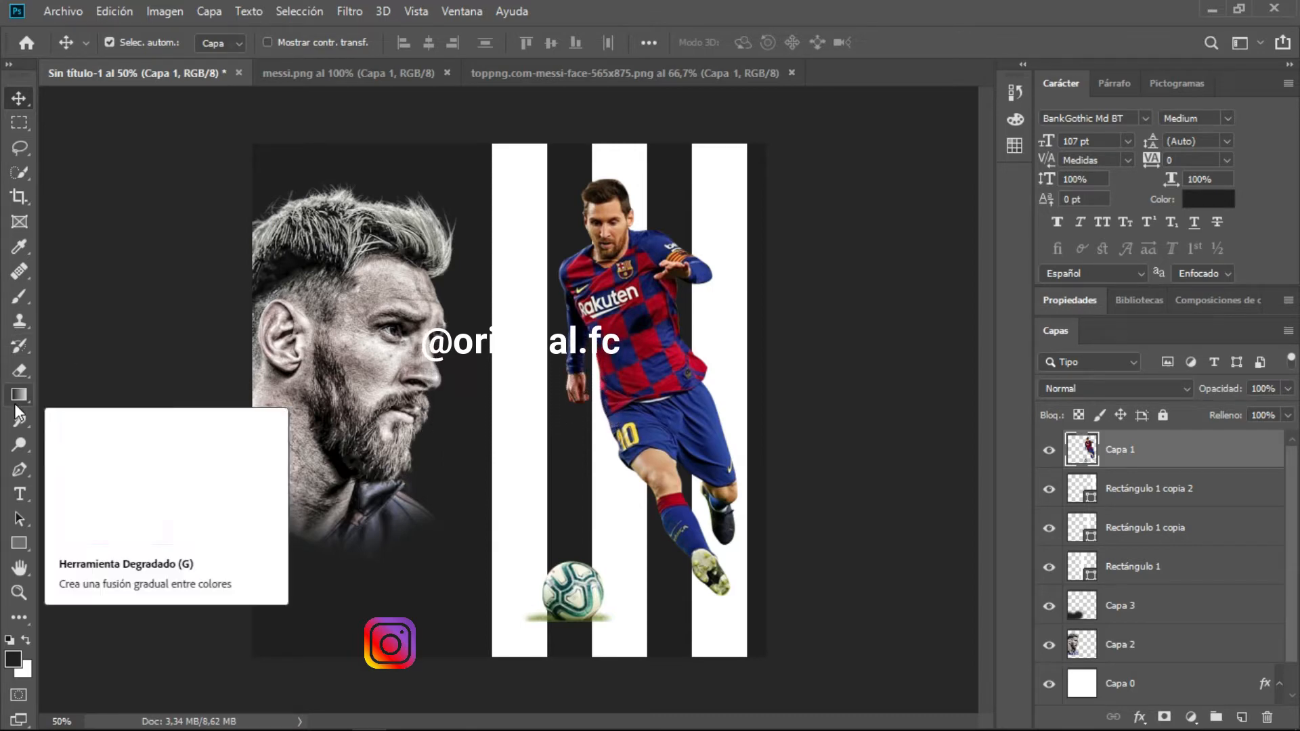
Using a size 23 Eraser at 4% flow, lightly erase the grass at the left of the ball on Capa 1.
{"action": "left_click", "coordinate": [21, 369]}
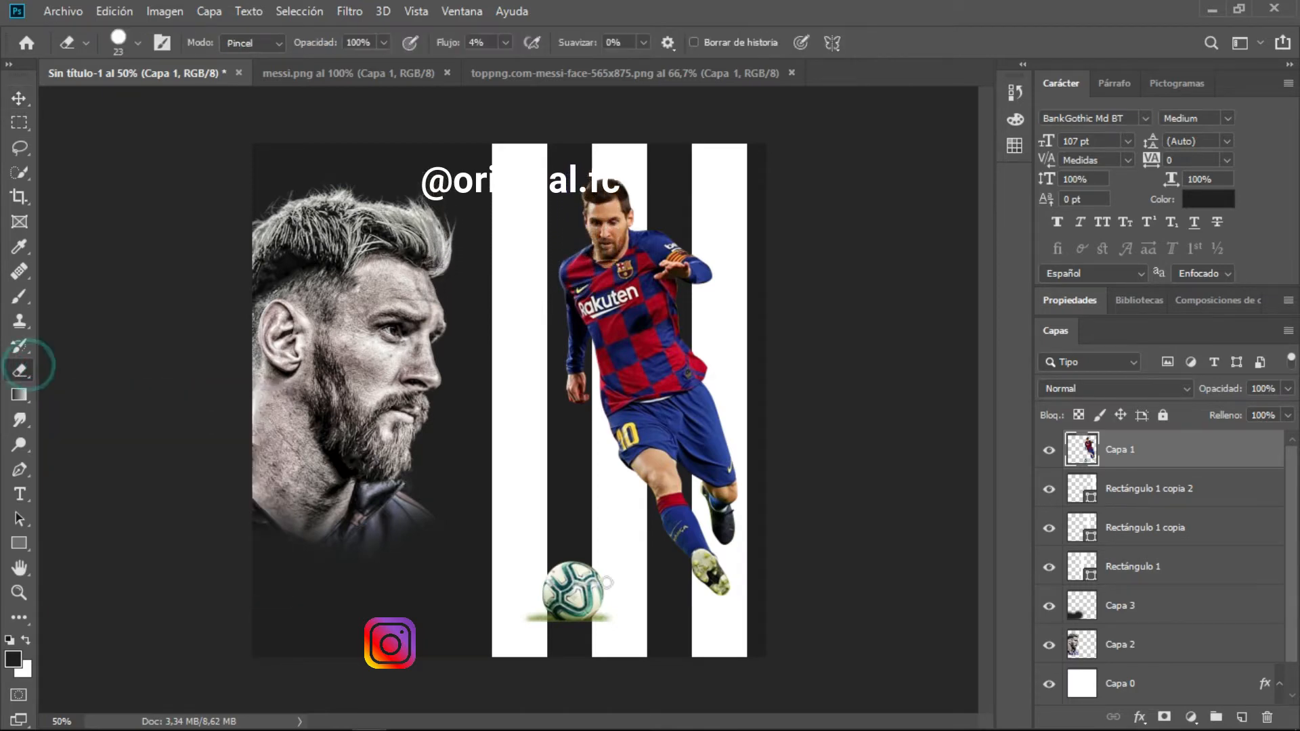
{"action": "scroll", "coordinate": [618, 595], "scroll_direction": "up", "scroll_amount": 3}
{"action": "scroll", "coordinate": [549, 295], "scroll_direction": "down", "scroll_amount": 3}
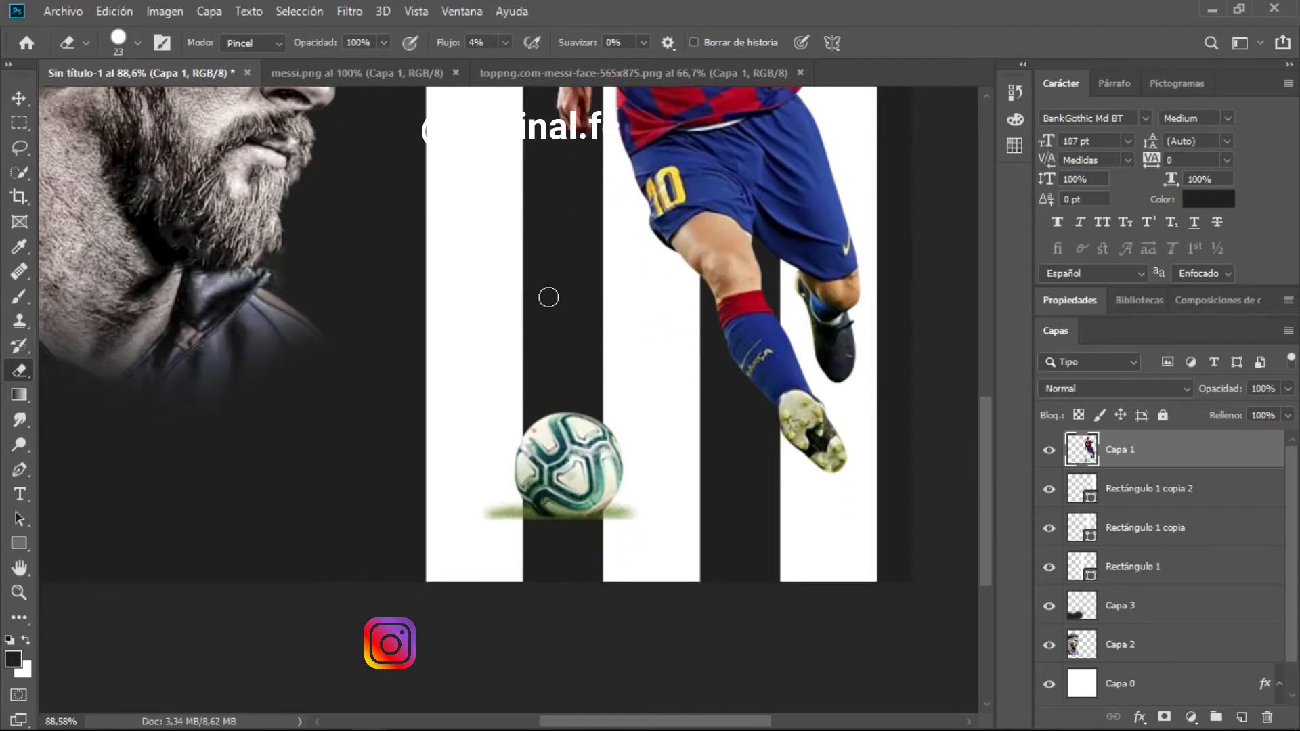
{"action": "scroll", "coordinate": [548, 297], "scroll_direction": "down", "scroll_amount": 1}
{"action": "scroll", "coordinate": [549, 478], "scroll_direction": "up", "scroll_amount": 4}
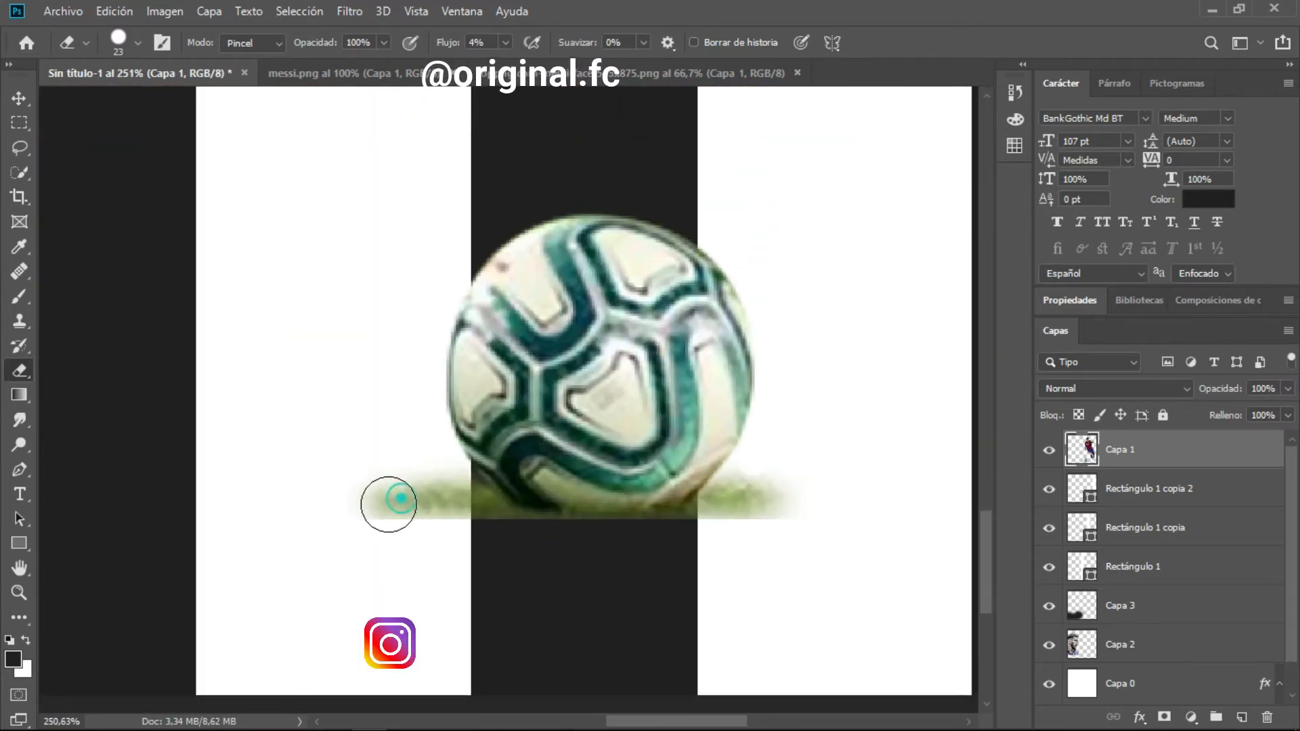
{"action": "mouse_move", "coordinate": [389, 505]}
{"action": "left_mouse_down"}
{"action": "mouse_move", "coordinate": [319, 516]}
{"action": "mouse_move", "coordinate": [447, 518]}
{"action": "mouse_move", "coordinate": [429, 499]}
{"action": "mouse_move", "coordinate": [441, 510]}
{"action": "left_mouse_up"}
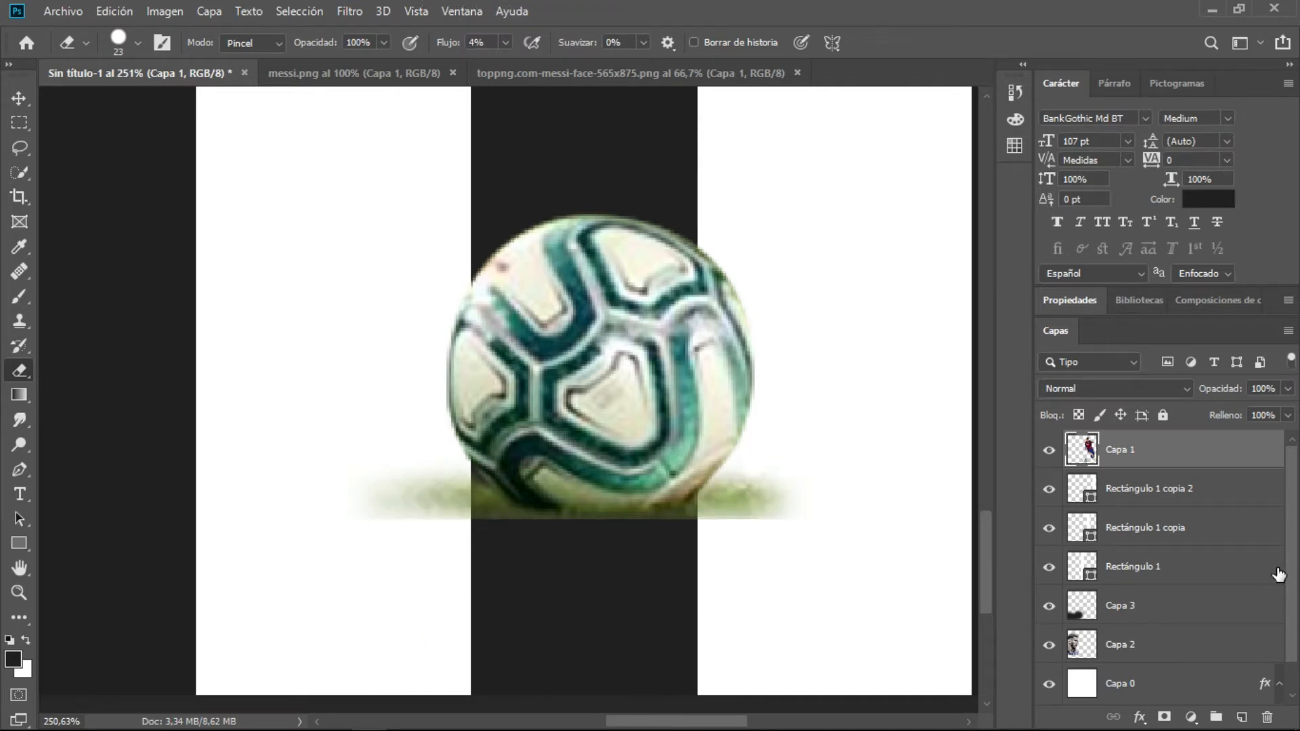
Raise the Eraser's flow to 8% and fade out the remaining grass beside and beneath the ball, reducing the brush size to 15.
{"action": "key", "text": "shift+0"}
{"action": "key", "text": "shift+8"}
{"action": "scroll", "coordinate": [508, 535], "scroll_direction": "up", "scroll_amount": 5}
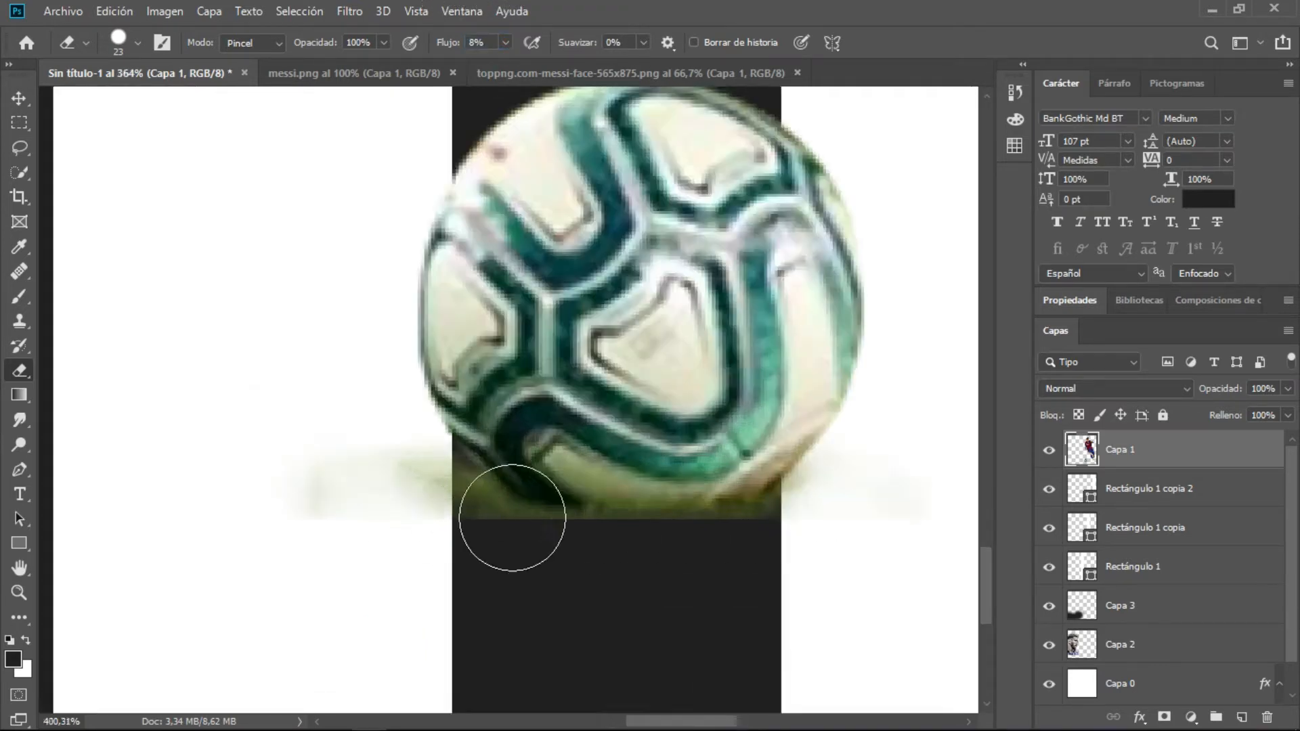
{"action": "scroll", "coordinate": [543, 464], "scroll_direction": "down", "scroll_amount": 4}
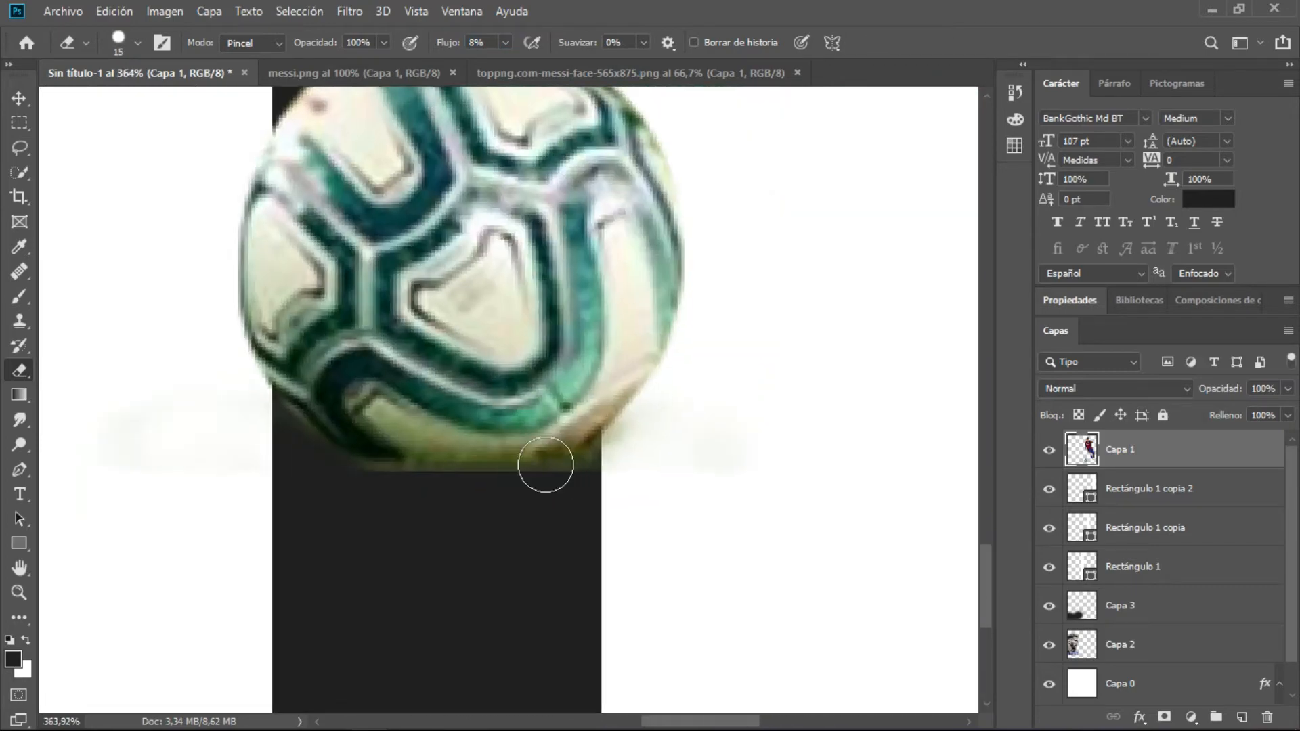
{"action": "scroll", "coordinate": [140, 526], "scroll_direction": "up", "scroll_amount": 3}
{"action": "scroll", "coordinate": [631, 475], "scroll_direction": "down", "scroll_amount": 2}
{"action": "scroll", "coordinate": [573, 487], "scroll_direction": "down", "scroll_amount": 6}
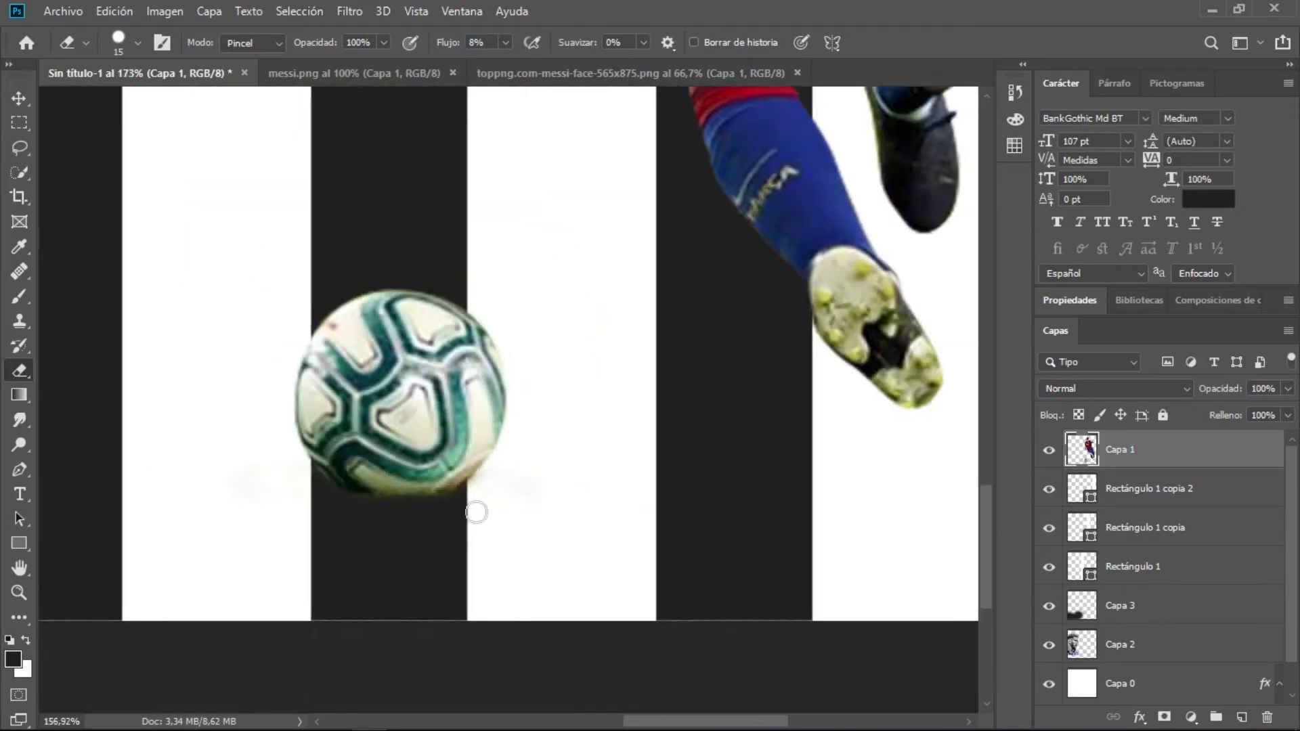
{"action": "scroll", "coordinate": [334, 510], "scroll_direction": "up", "scroll_amount": 6}
{"action": "scroll", "coordinate": [233, 470], "scroll_direction": "down", "scroll_amount": 6}
{"action": "scroll", "coordinate": [233, 470], "scroll_direction": "up", "scroll_amount": 3}
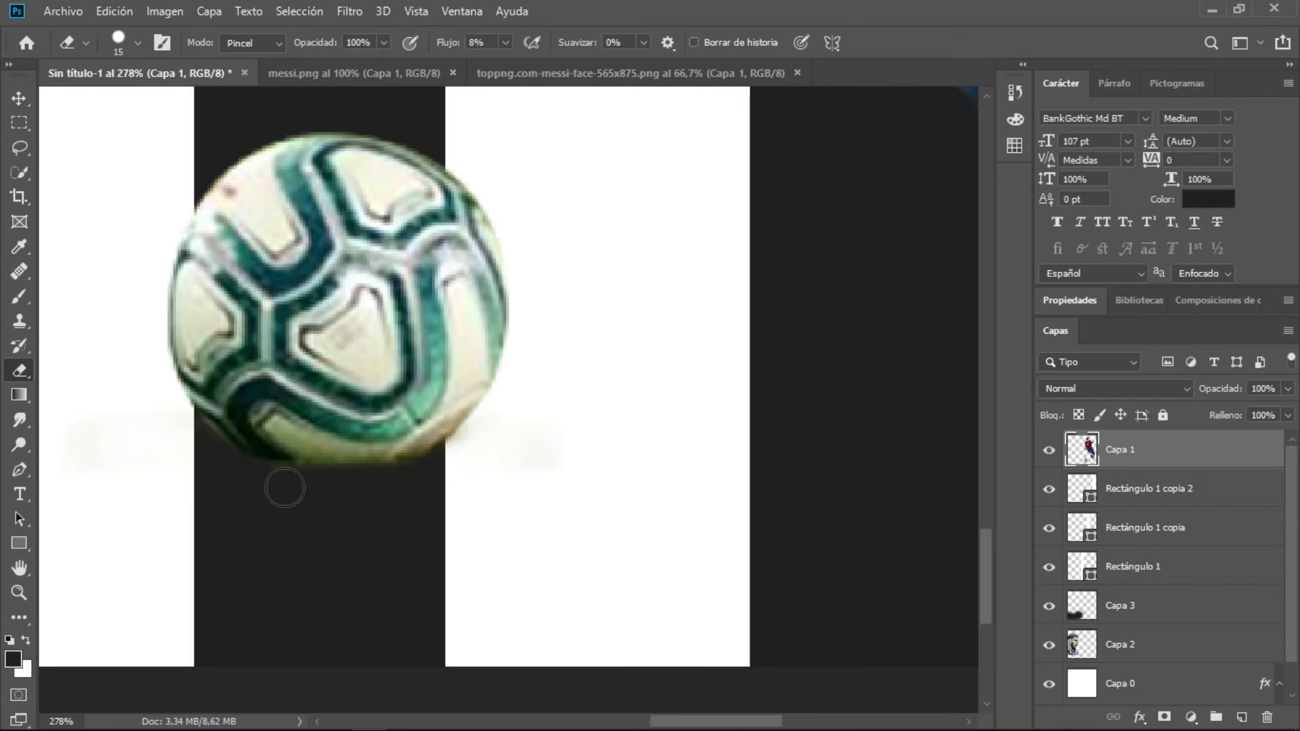
Touch up the grass remnant at the ball's lower right edge with the size 15 Eraser at 8% flow.
{"action": "scroll", "coordinate": [328, 507], "scroll_direction": "down", "scroll_amount": 7}
{"action": "scroll", "coordinate": [568, 649], "scroll_direction": "up", "scroll_amount": 1}
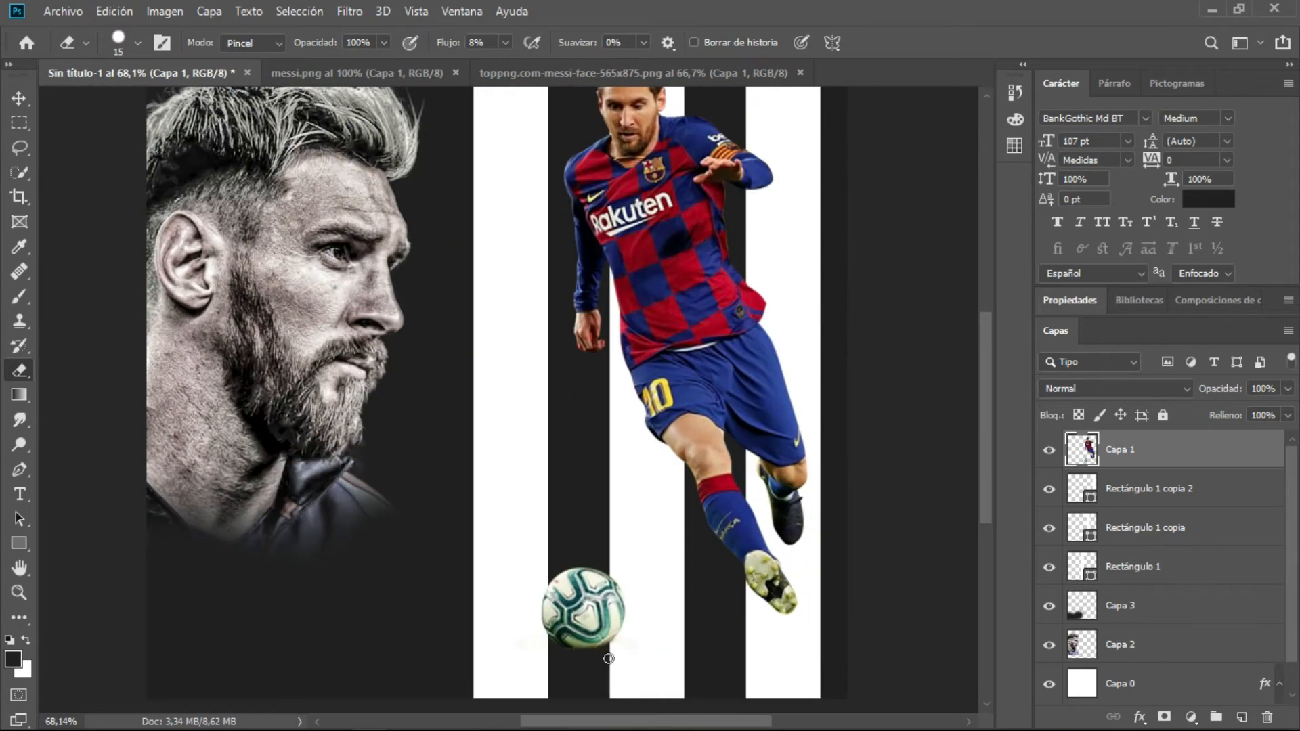
{"action": "scroll", "coordinate": [608, 658], "scroll_direction": "up", "scroll_amount": 3}
{"action": "scroll", "coordinate": [608, 658], "scroll_direction": "up", "scroll_amount": 1}
{"action": "left_click_drag", "start_coordinate": [631, 636], "coordinate": [621, 632]}
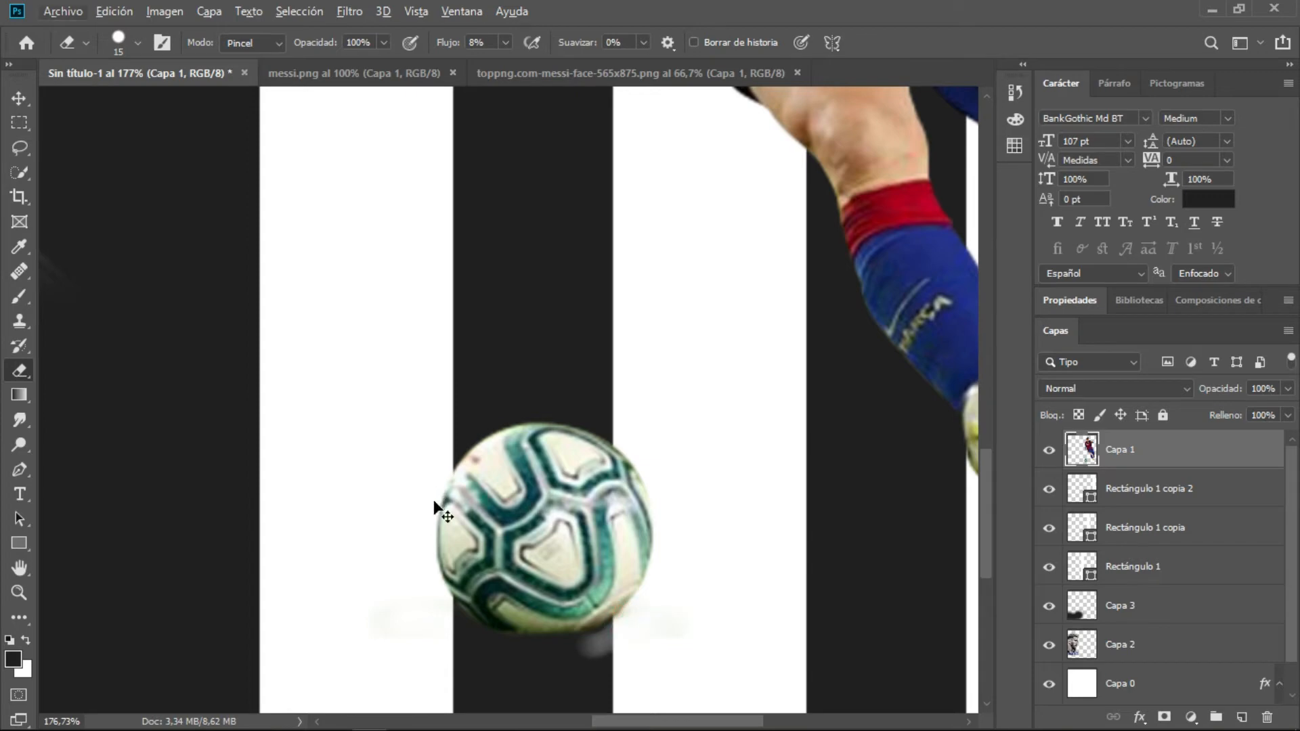
{"action": "scroll", "coordinate": [434, 501], "scroll_direction": "down", "scroll_amount": 5}
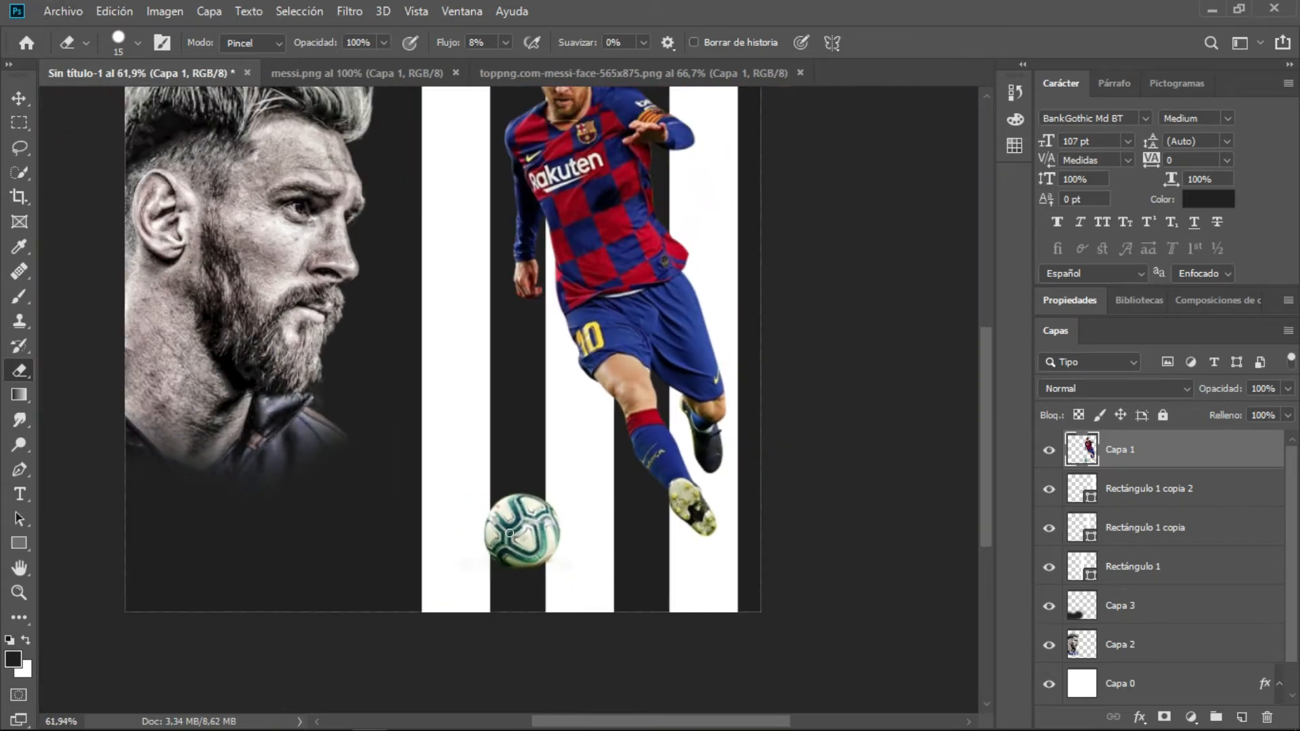
{"action": "scroll", "coordinate": [483, 534], "scroll_direction": "down", "scroll_amount": 2}
{"action": "scroll", "coordinate": [520, 474], "scroll_direction": "up", "scroll_amount": 1}
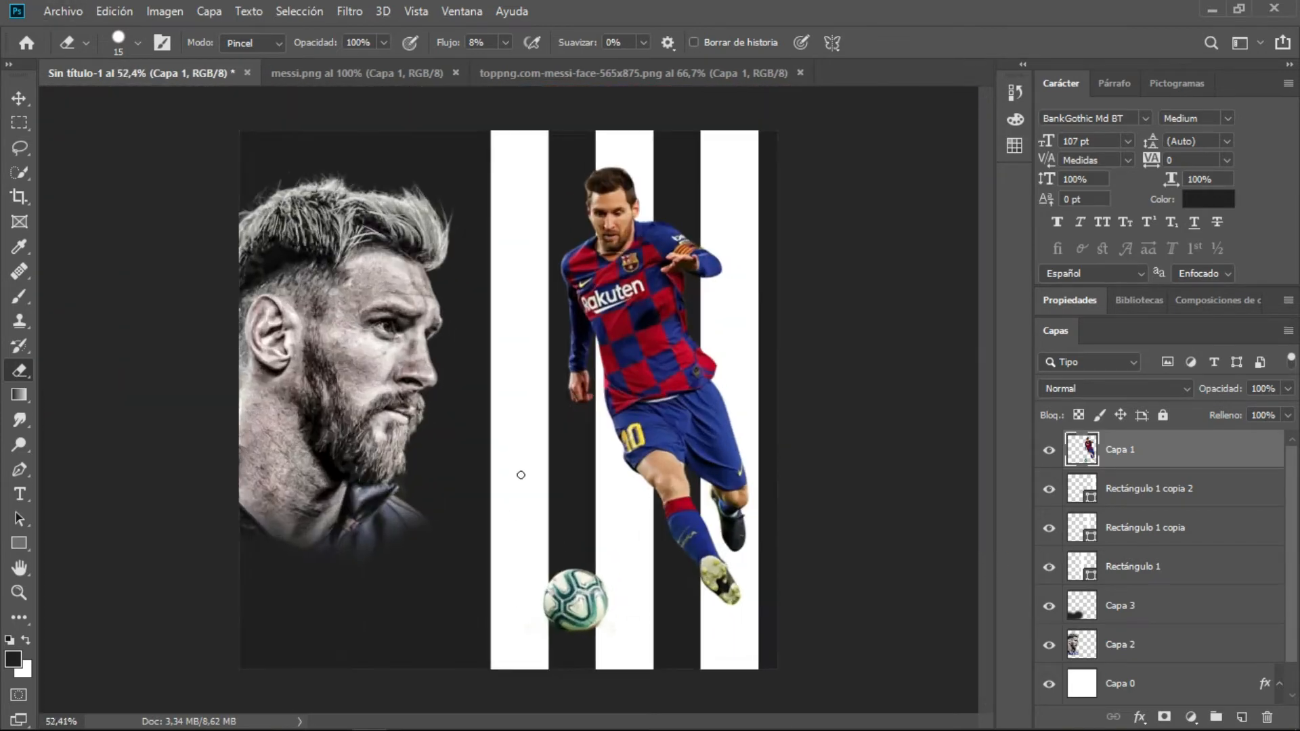
{"action": "scroll", "coordinate": [520, 475], "scroll_direction": "up", "scroll_amount": 1}
Add an inner shadow layer style to Capa 1 with a distance of 13 px.
{"action": "right_click", "coordinate": [1113, 445]}
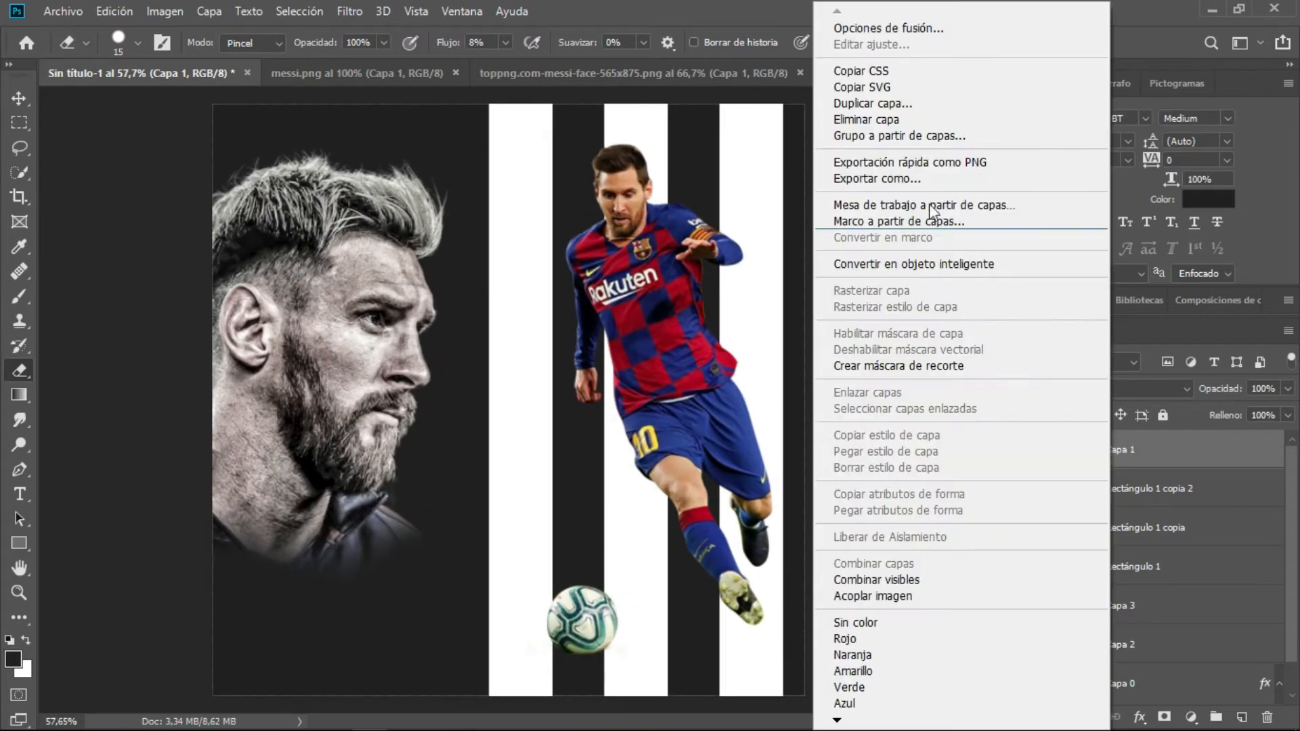
{"action": "left_click", "coordinate": [920, 25]}
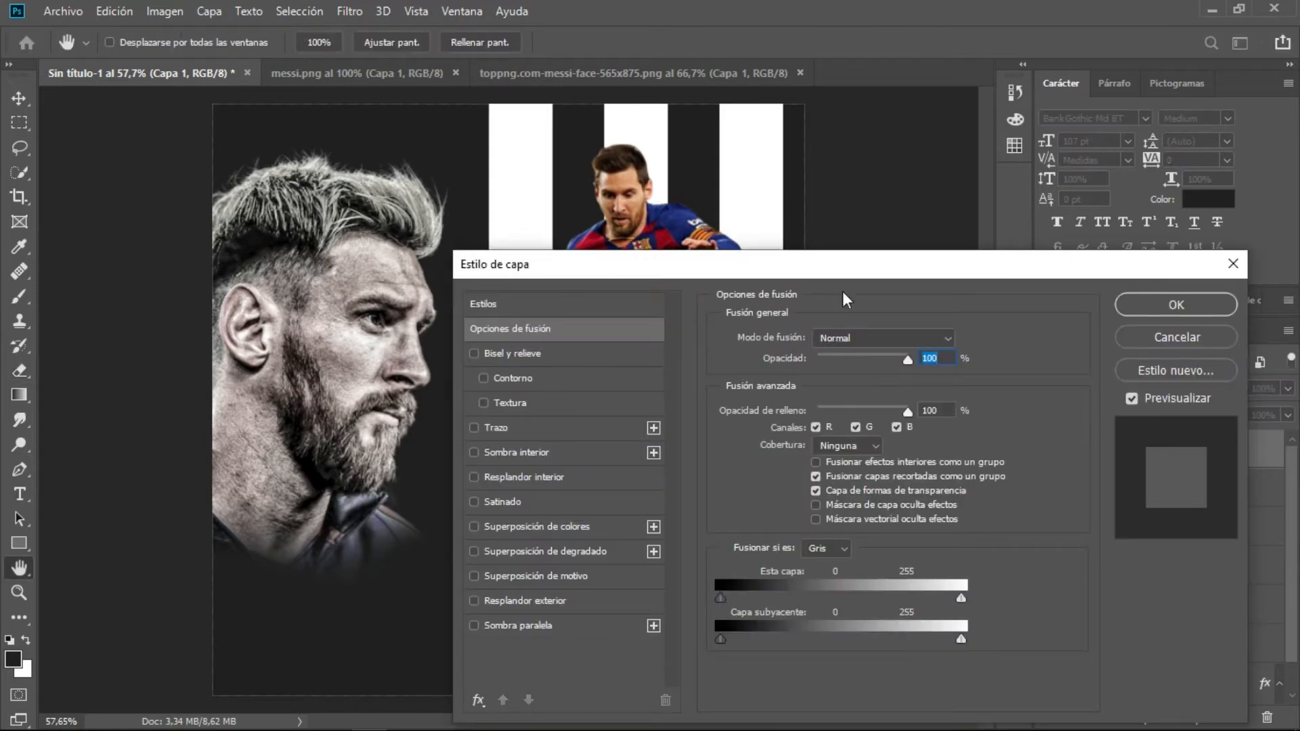
{"action": "left_click_drag", "start_coordinate": [891, 264], "coordinate": [1239, 243]}
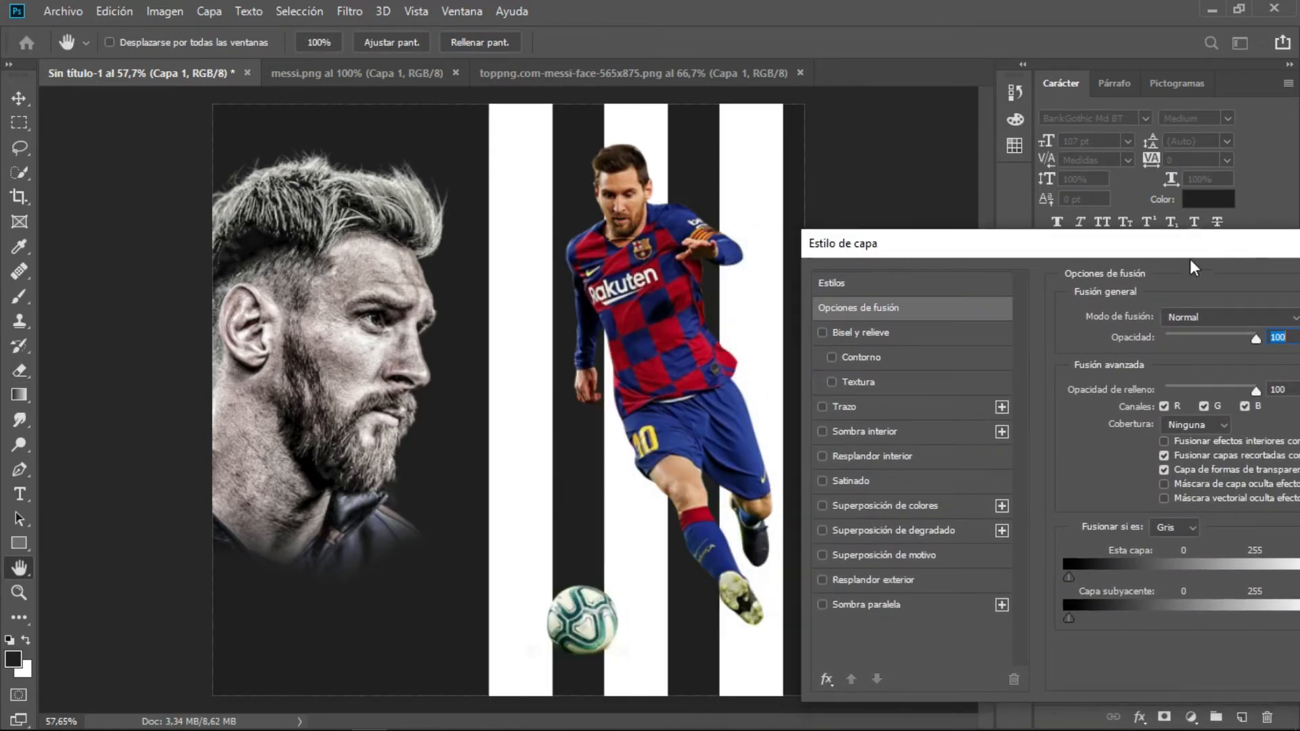
{"action": "left_click", "coordinate": [871, 431]}
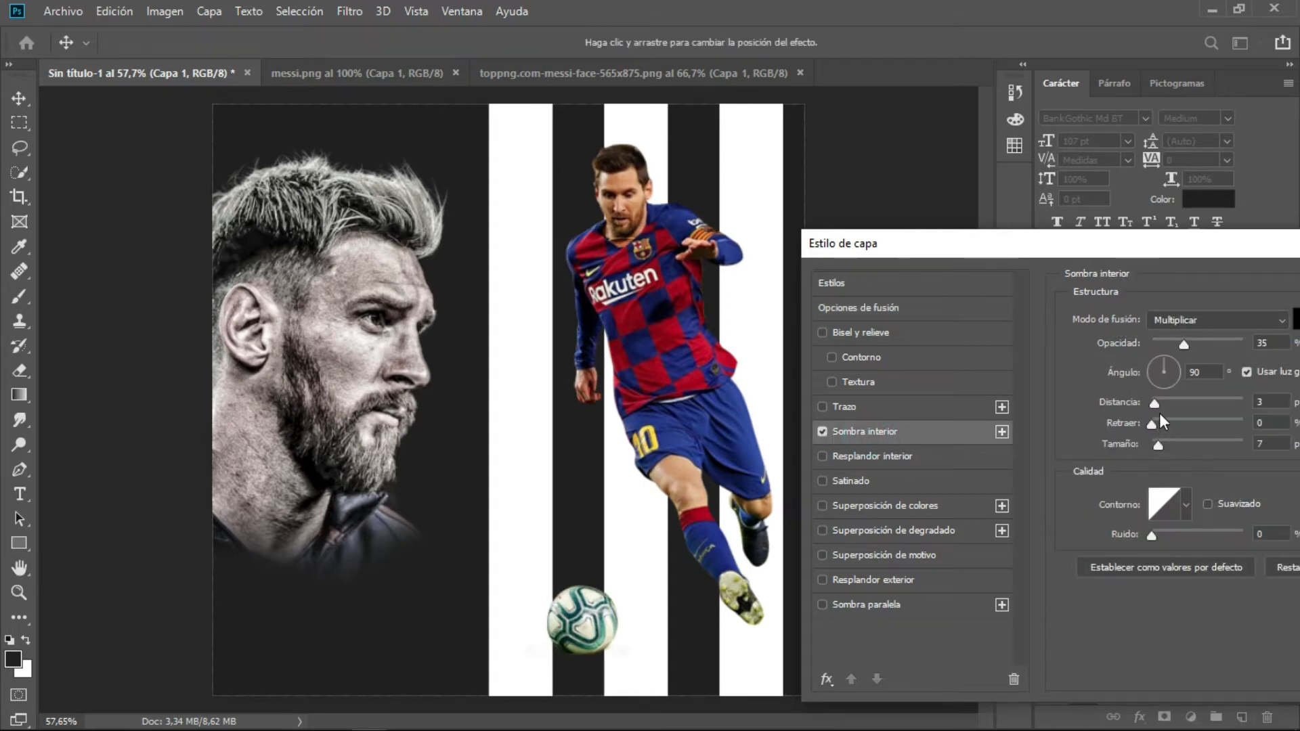
{"action": "mouse_move", "coordinate": [1159, 406]}
{"action": "left_mouse_down"}
{"action": "mouse_move", "coordinate": [1198, 404]}
{"action": "mouse_move", "coordinate": [1165, 413]}
{"action": "left_mouse_up"}
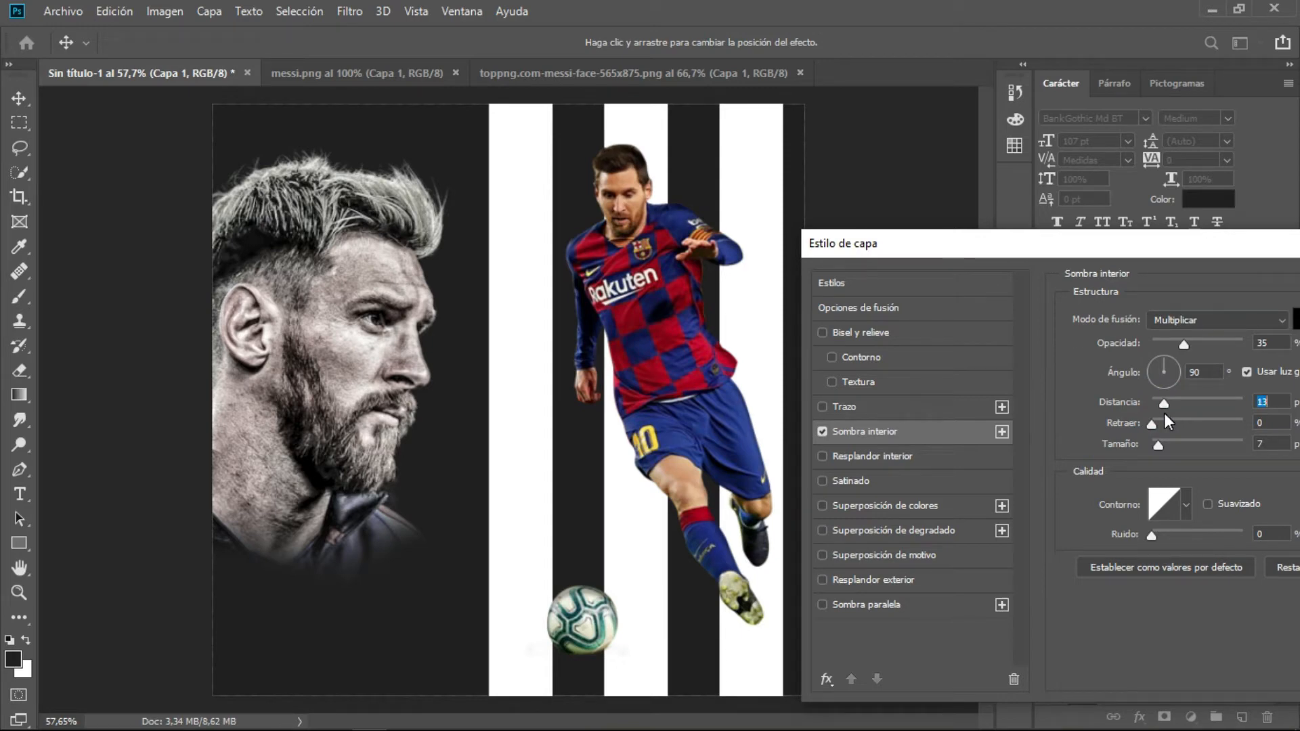
Make Capa 1's inner shadow white and set its distance to 18 px and its size to 10 px.
{"action": "left_click_drag", "start_coordinate": [1166, 261], "coordinate": [1084, 295]}
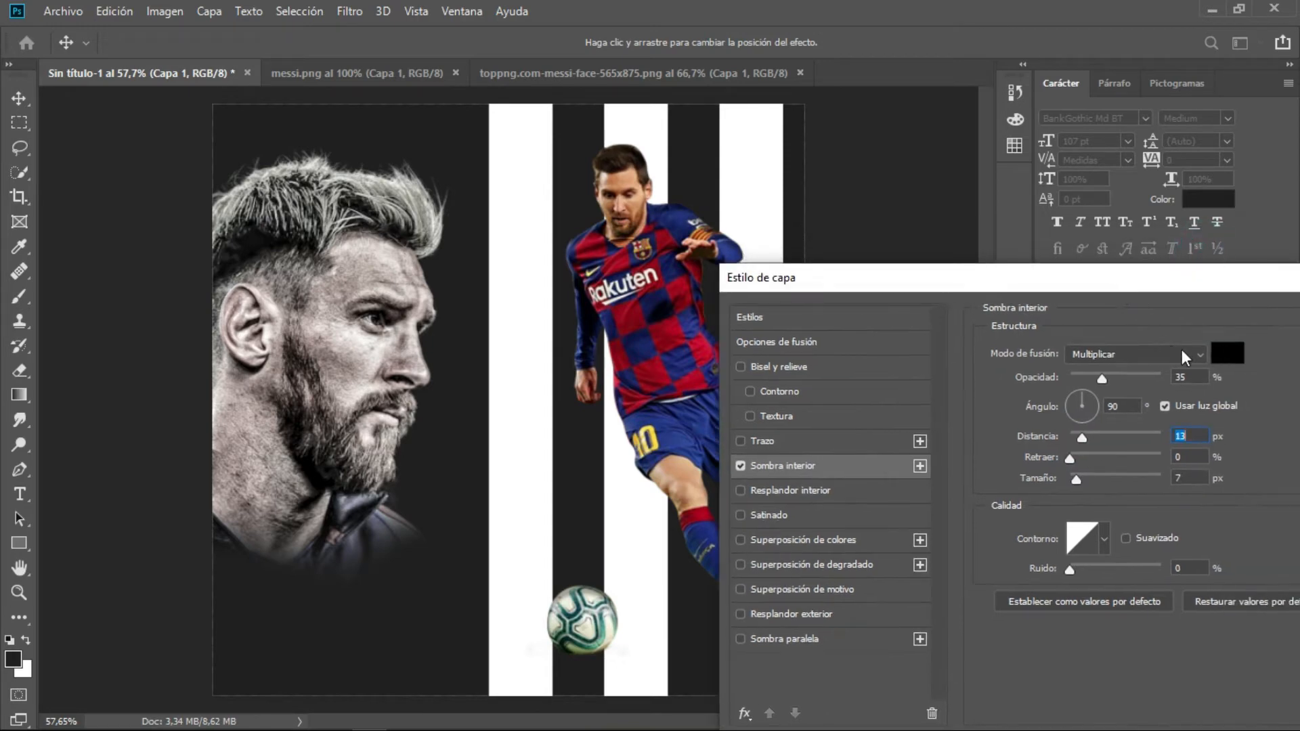
{"action": "left_click", "coordinate": [1224, 354]}
{"action": "mouse_move", "coordinate": [589, 197]}
{"action": "left_mouse_down"}
{"action": "mouse_move", "coordinate": [415, 181]}
{"action": "mouse_move", "coordinate": [387, 143]}
{"action": "left_mouse_up"}
{"action": "left_click", "coordinate": [798, 139]}
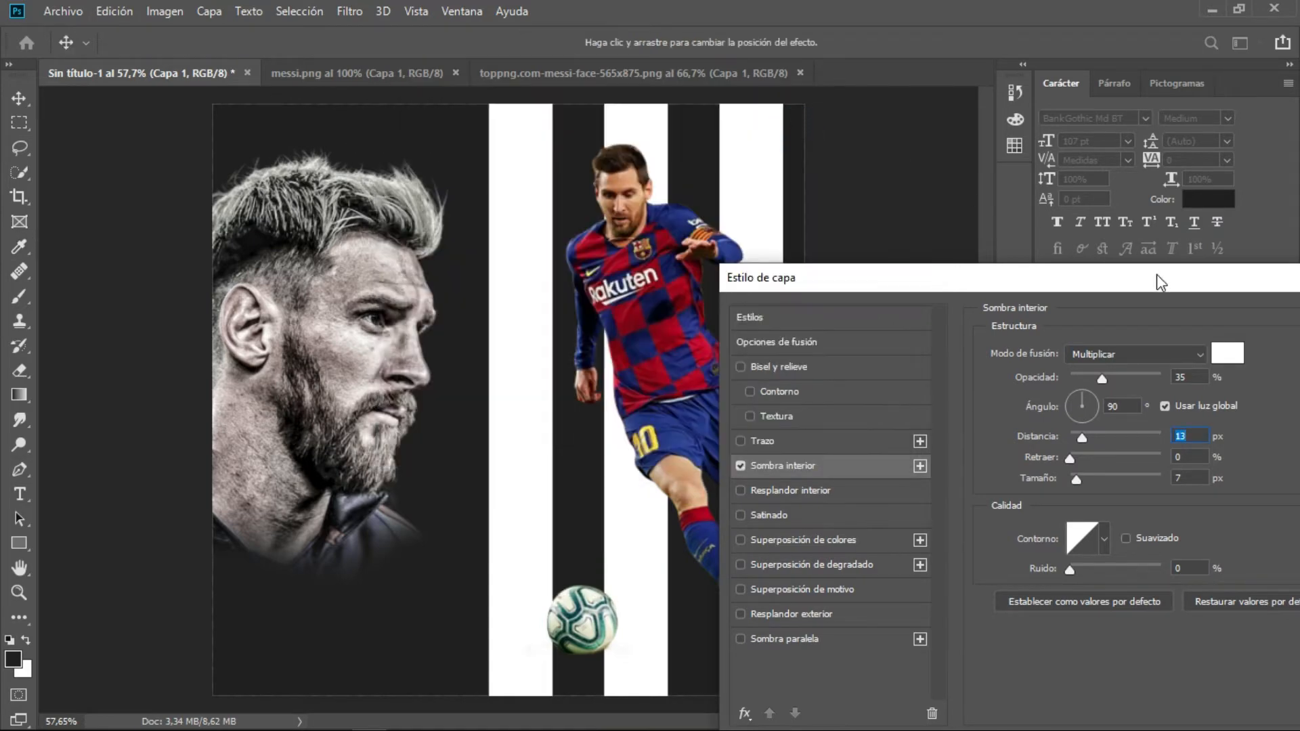
{"action": "left_click_drag", "start_coordinate": [1157, 274], "coordinate": [1237, 292]}
{"action": "left_click_drag", "start_coordinate": [1165, 455], "coordinate": [1211, 497]}
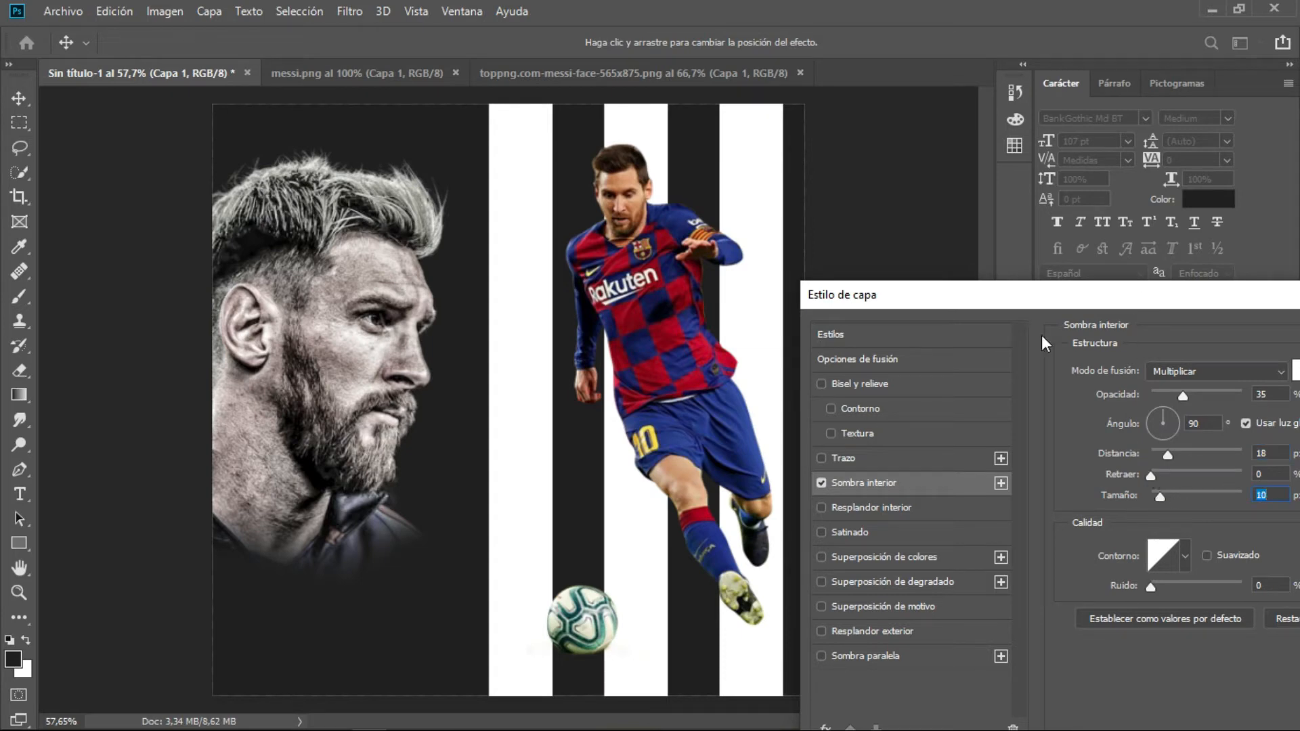
Add a white inner glow to Capa 1 with a size of 15 px and a choke of 2%.
{"action": "left_click", "coordinate": [900, 513]}
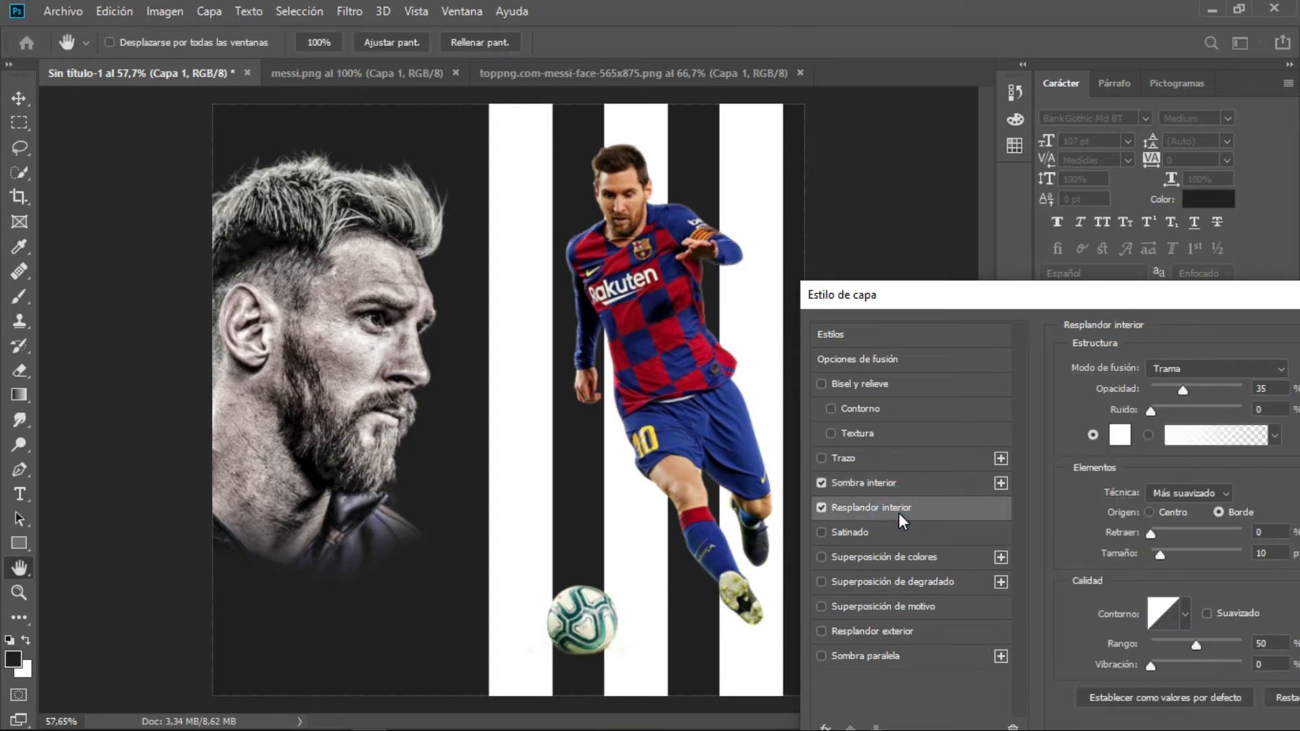
{"action": "mouse_move", "coordinate": [1162, 553]}
{"action": "left_mouse_down"}
{"action": "mouse_move", "coordinate": [1198, 554]}
{"action": "mouse_move", "coordinate": [1166, 559]}
{"action": "left_mouse_up"}
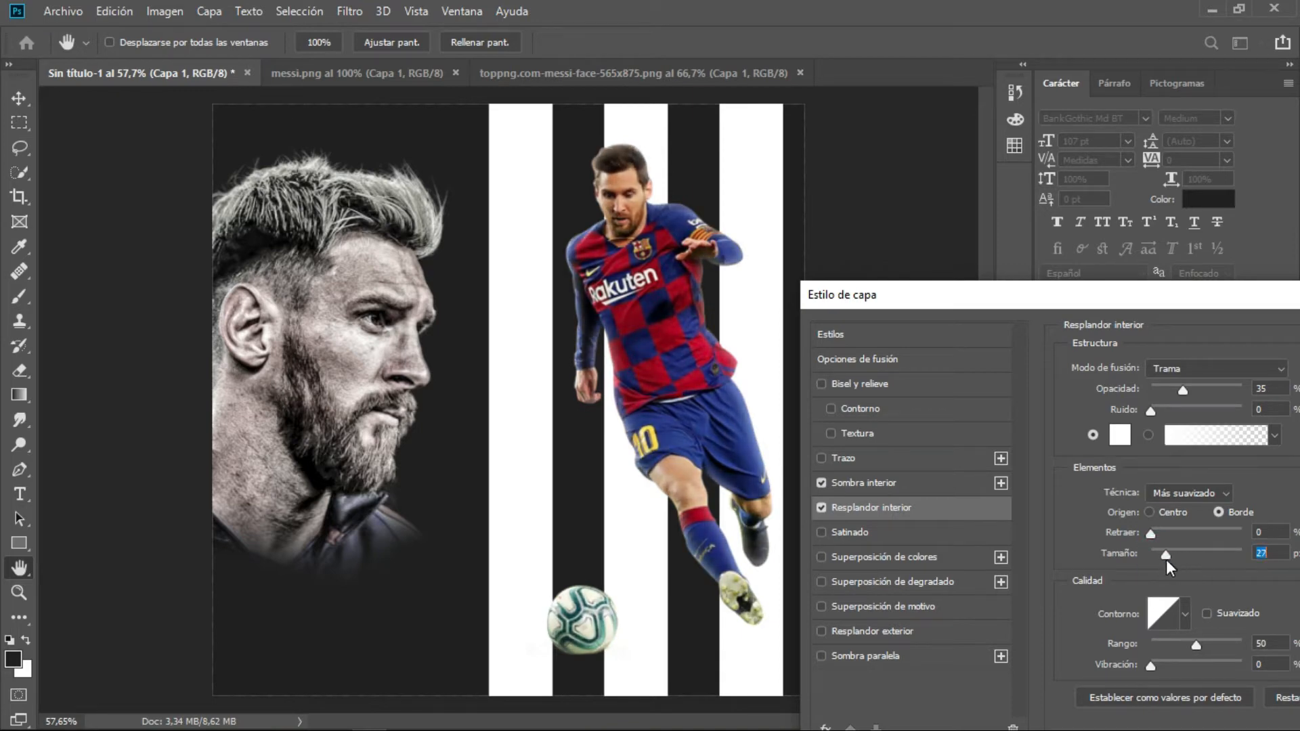
{"action": "left_click", "coordinate": [1120, 437]}
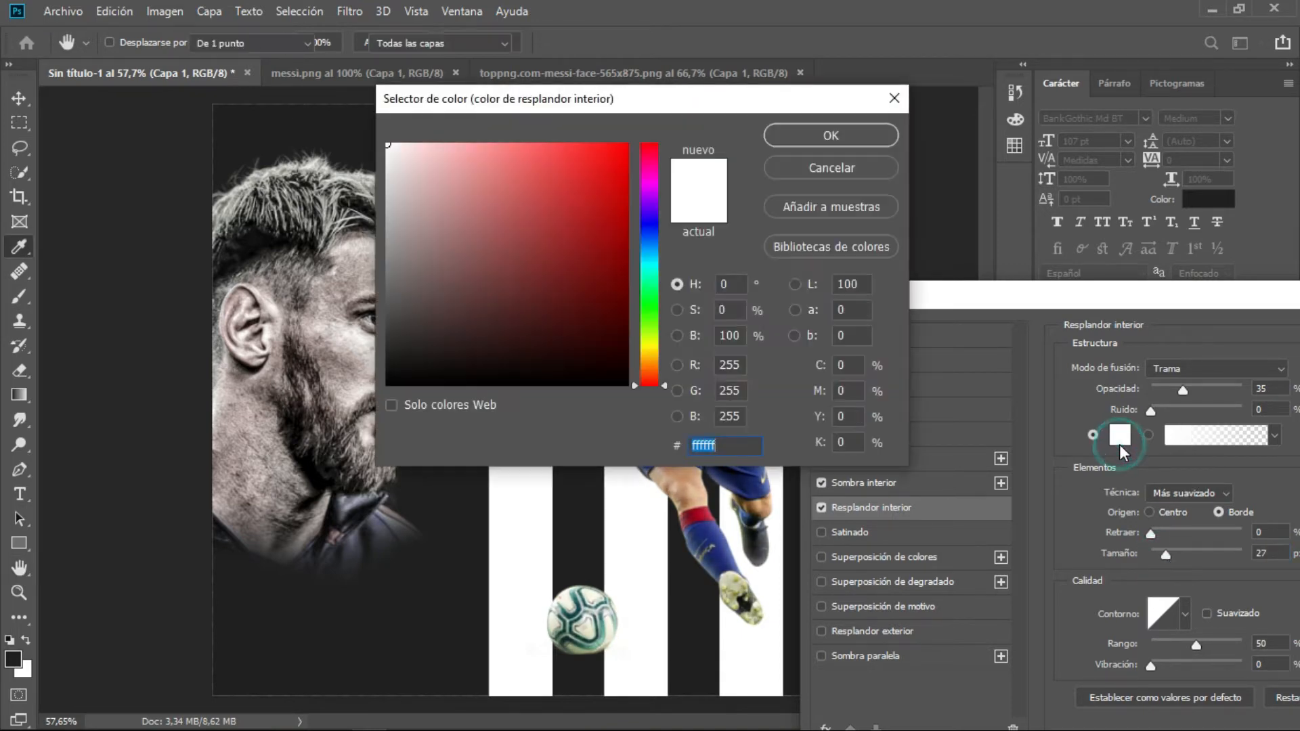
{"action": "left_click", "coordinate": [856, 133]}
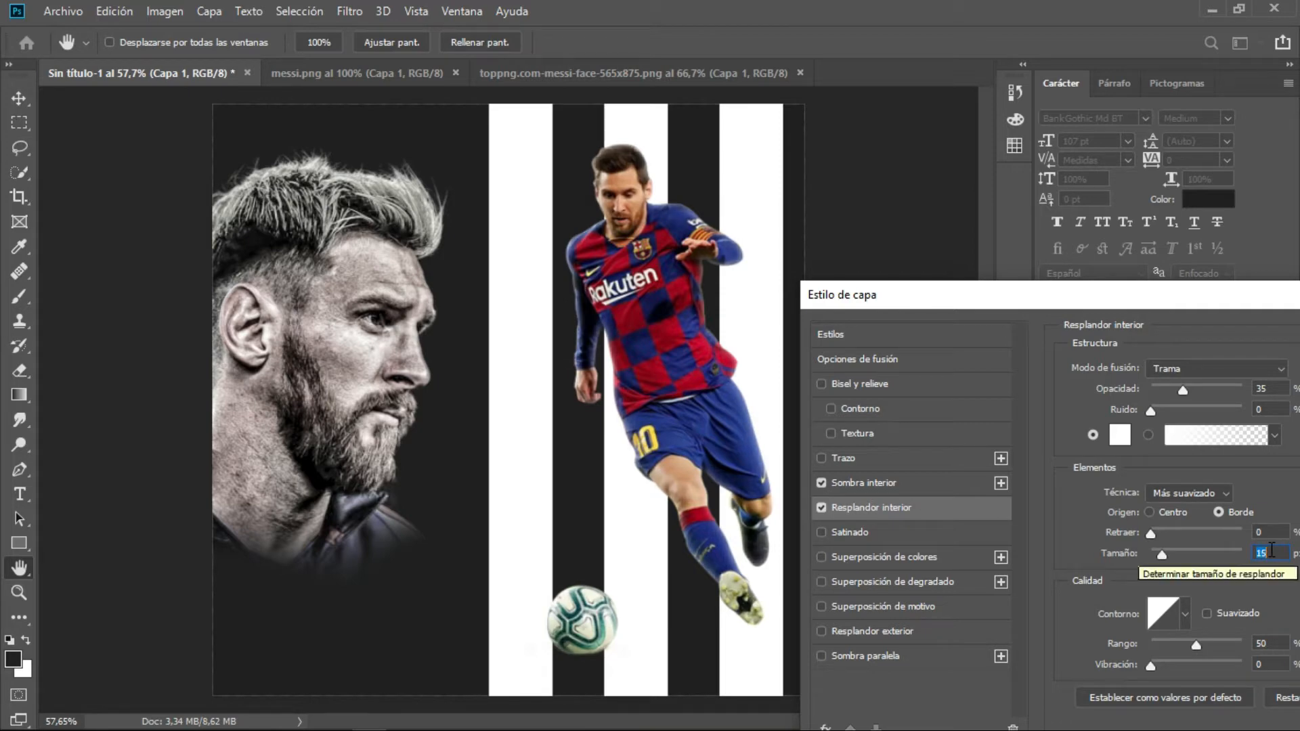
{"action": "mouse_move", "coordinate": [1153, 533]}
{"action": "left_mouse_down"}
{"action": "mouse_move", "coordinate": [1204, 530]}
{"action": "mouse_move", "coordinate": [1165, 538]}
{"action": "left_mouse_up"}
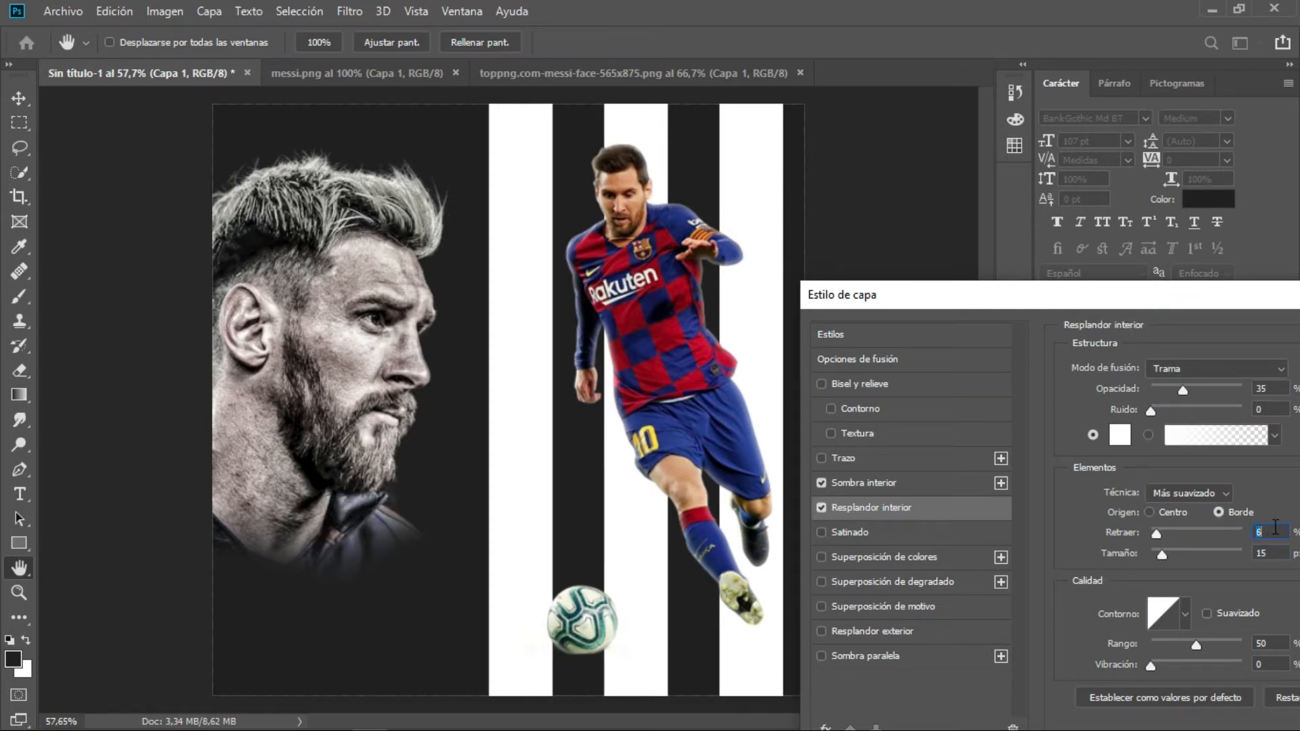
{"action": "key", "text": "Down"}
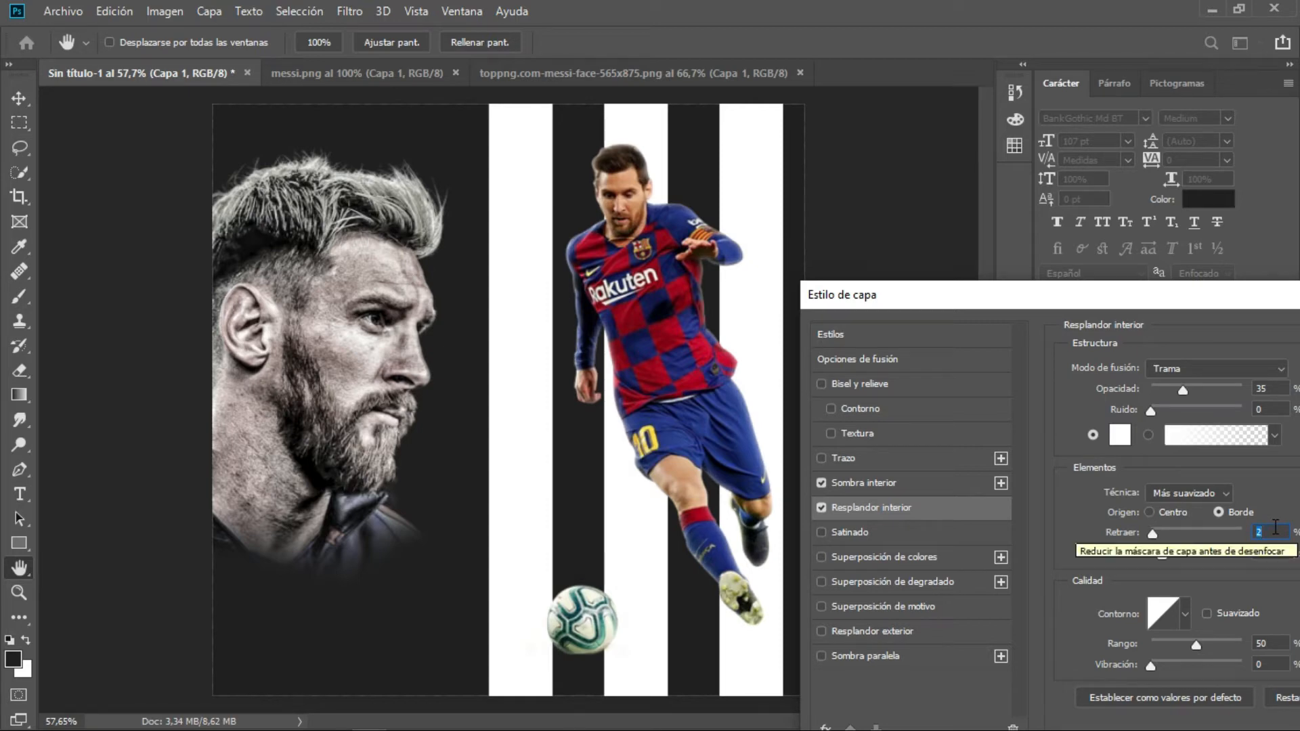
Add a black drop shadow to Capa 1 with a 10% spread and 139 px size, and apply the layer styles.
{"action": "left_click", "coordinate": [885, 655]}
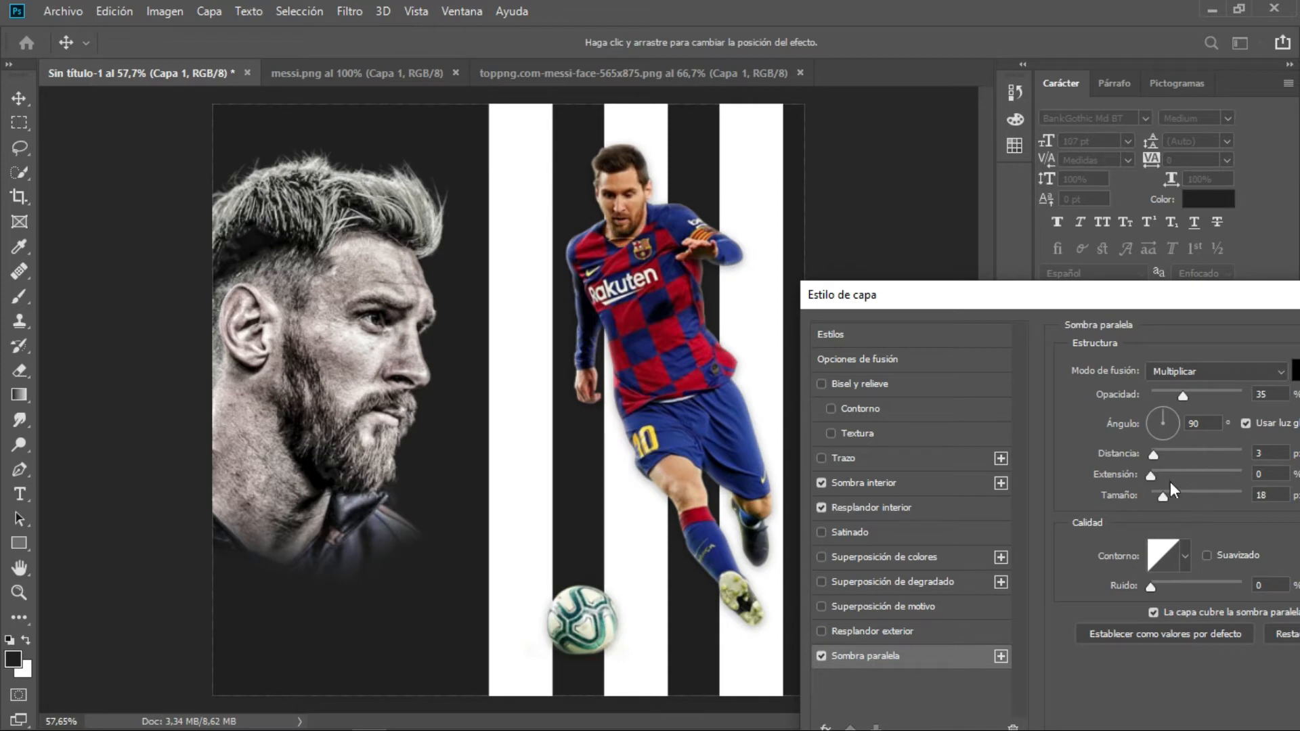
{"action": "mouse_move", "coordinate": [1171, 497]}
{"action": "left_mouse_down"}
{"action": "mouse_move", "coordinate": [1212, 497]}
{"action": "mouse_move", "coordinate": [1172, 474]}
{"action": "mouse_move", "coordinate": [1208, 471]}
{"action": "mouse_move", "coordinate": [1168, 477]}
{"action": "left_mouse_up"}
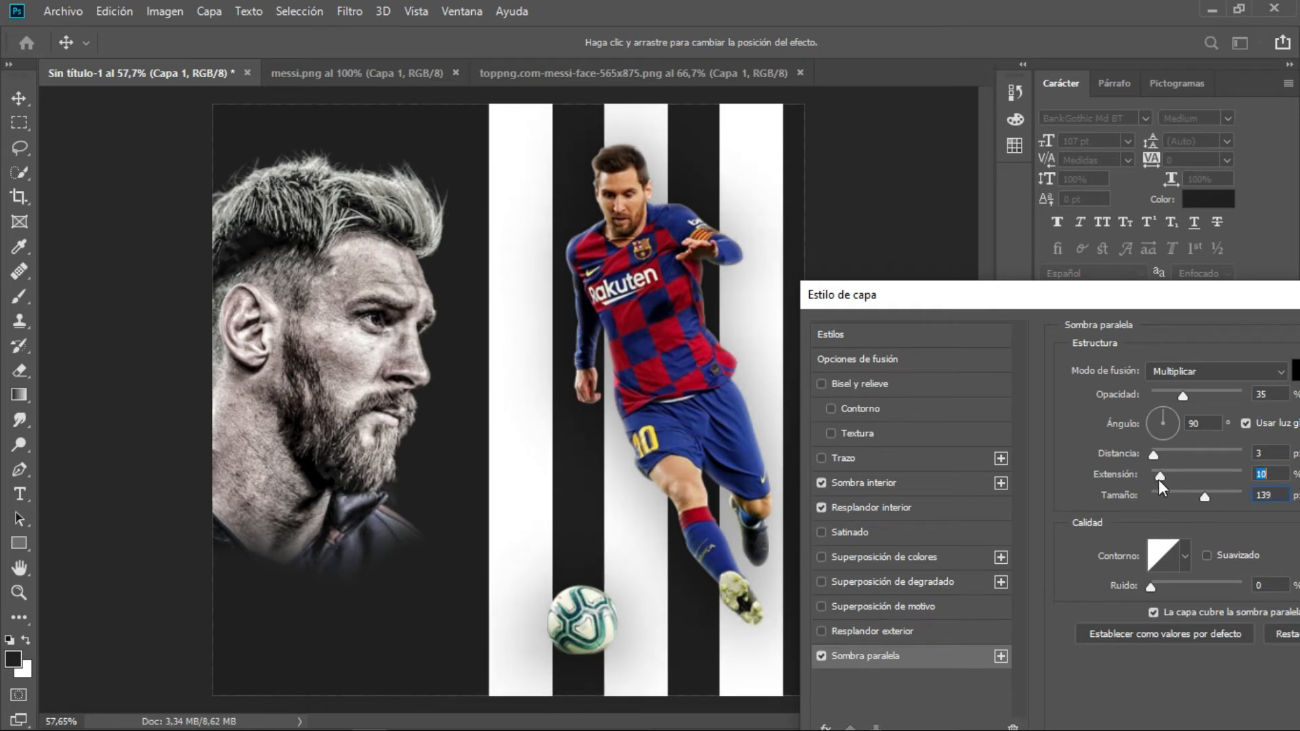
{"action": "left_click_drag", "start_coordinate": [1148, 298], "coordinate": [1017, 321]}
{"action": "left_click_drag", "start_coordinate": [1234, 326], "coordinate": [1010, 325]}
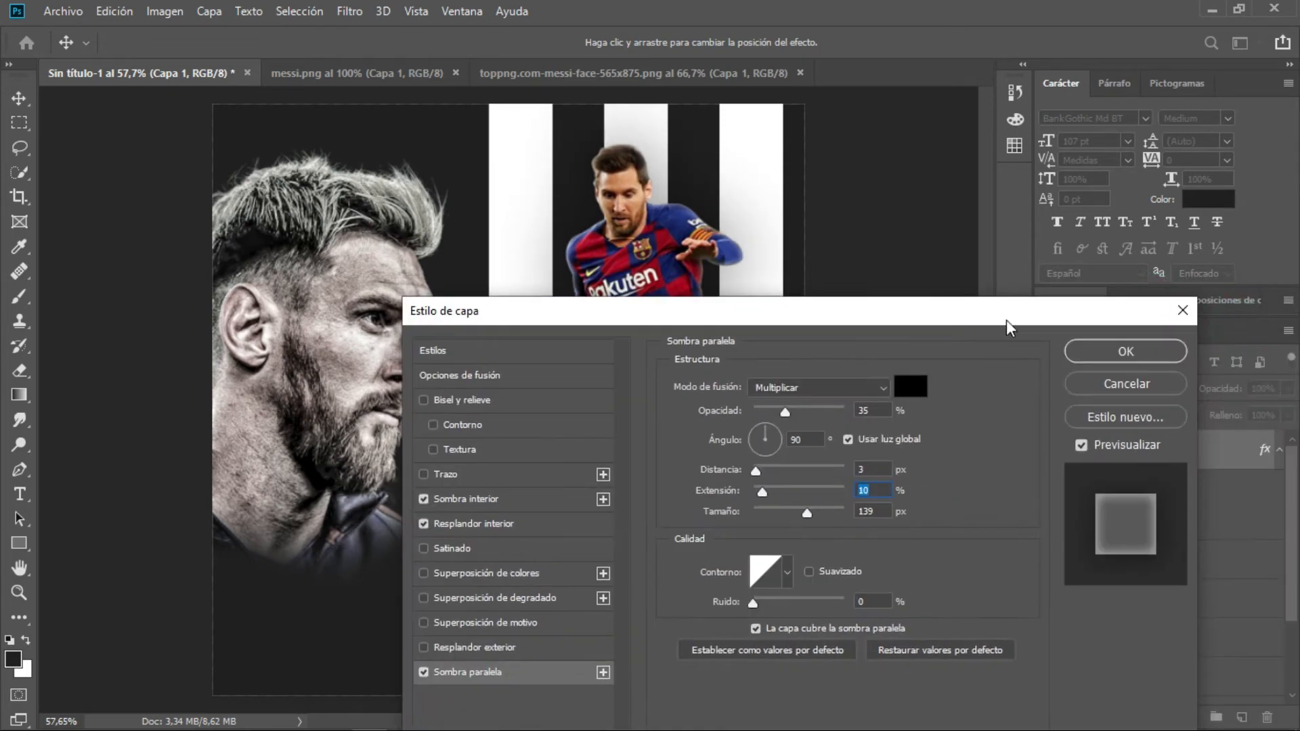
{"action": "left_click", "coordinate": [1123, 354]}
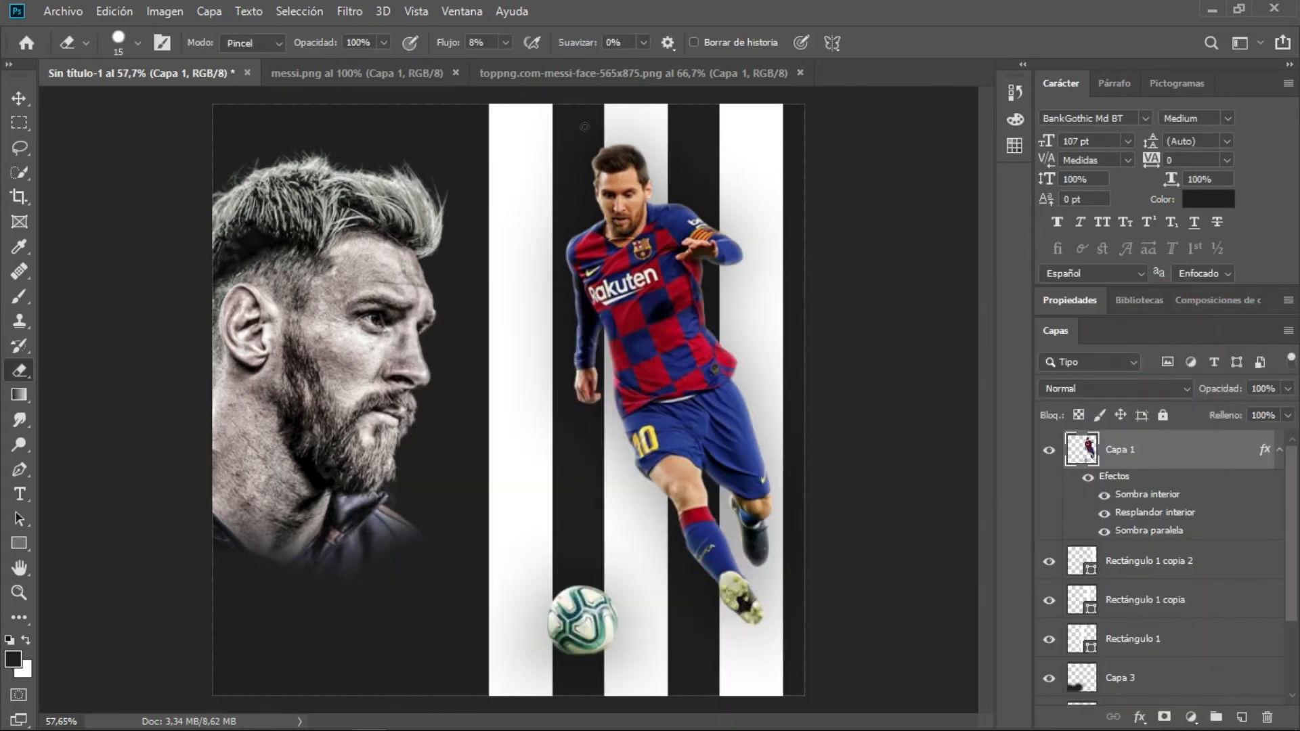
Use the Camera Raw filter on Capa 1 to set the temperature to +9 and the exposure to -0.40.
{"action": "left_click", "coordinate": [350, 14]}
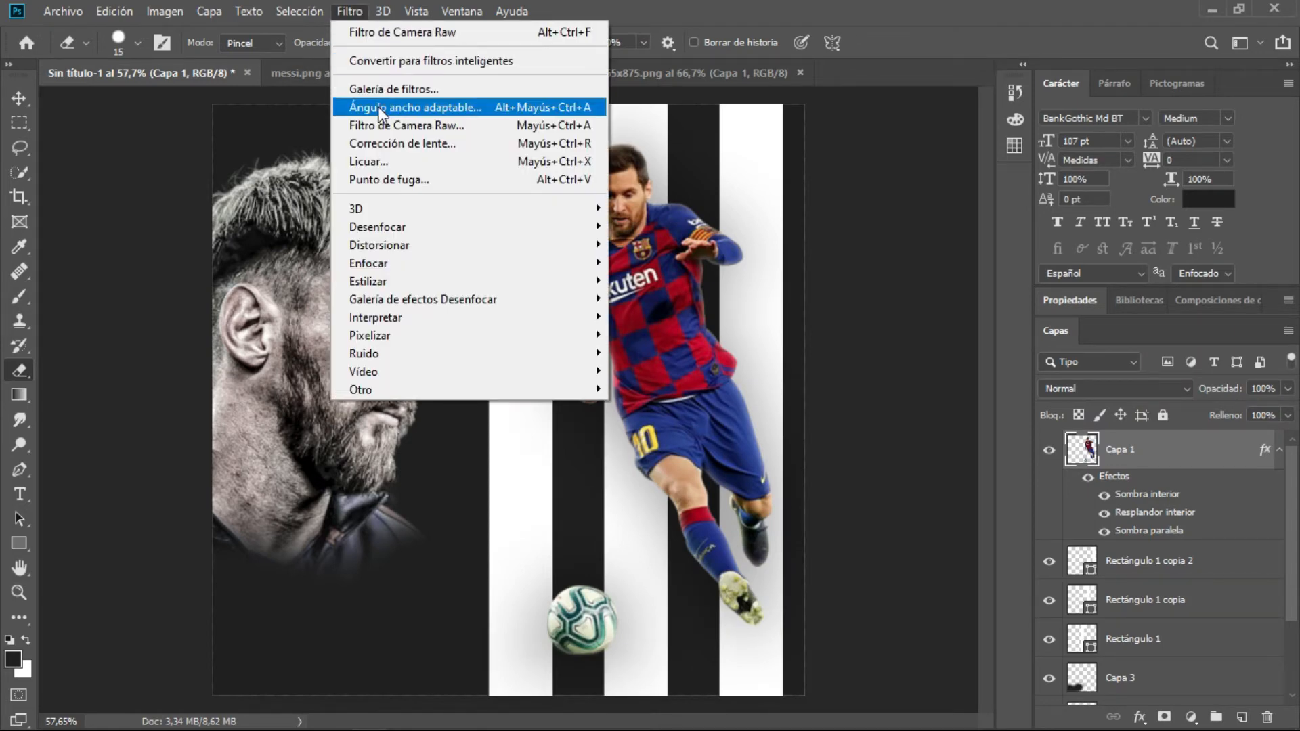
{"action": "left_click", "coordinate": [371, 124]}
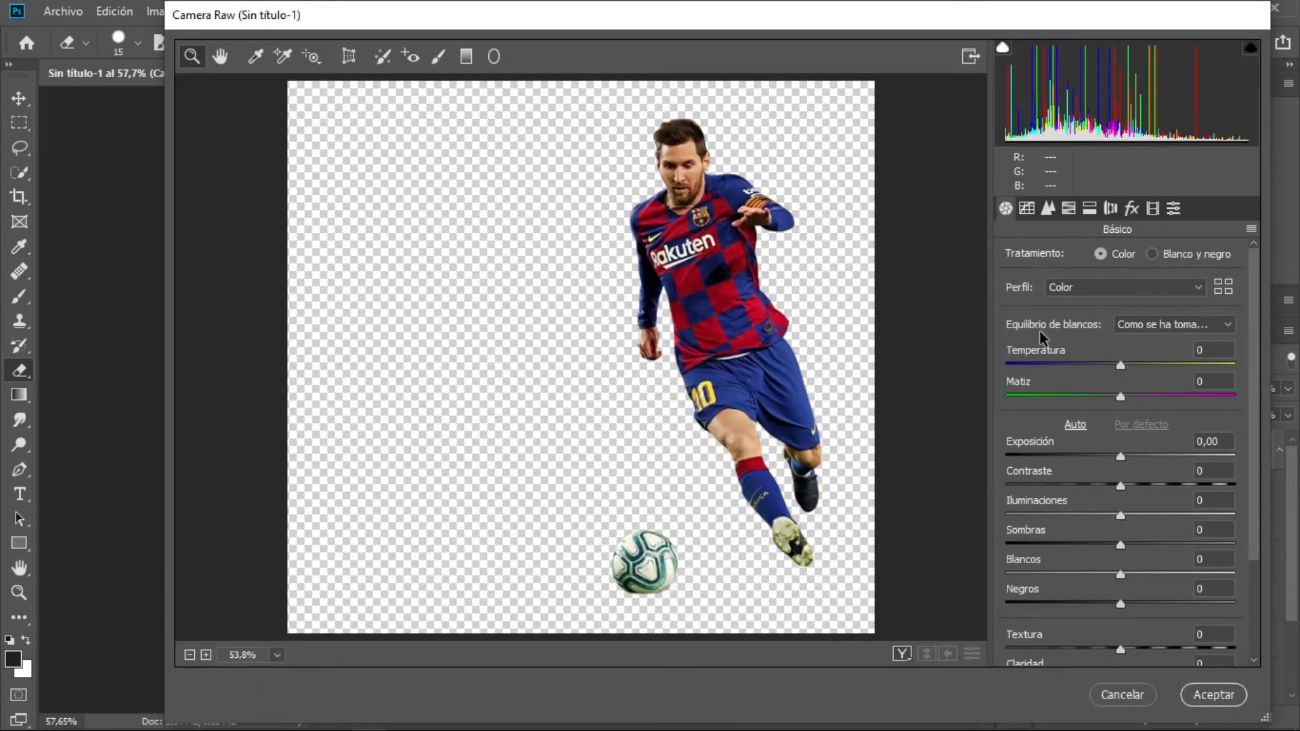
{"action": "left_click_drag", "start_coordinate": [1121, 365], "coordinate": [1136, 368]}
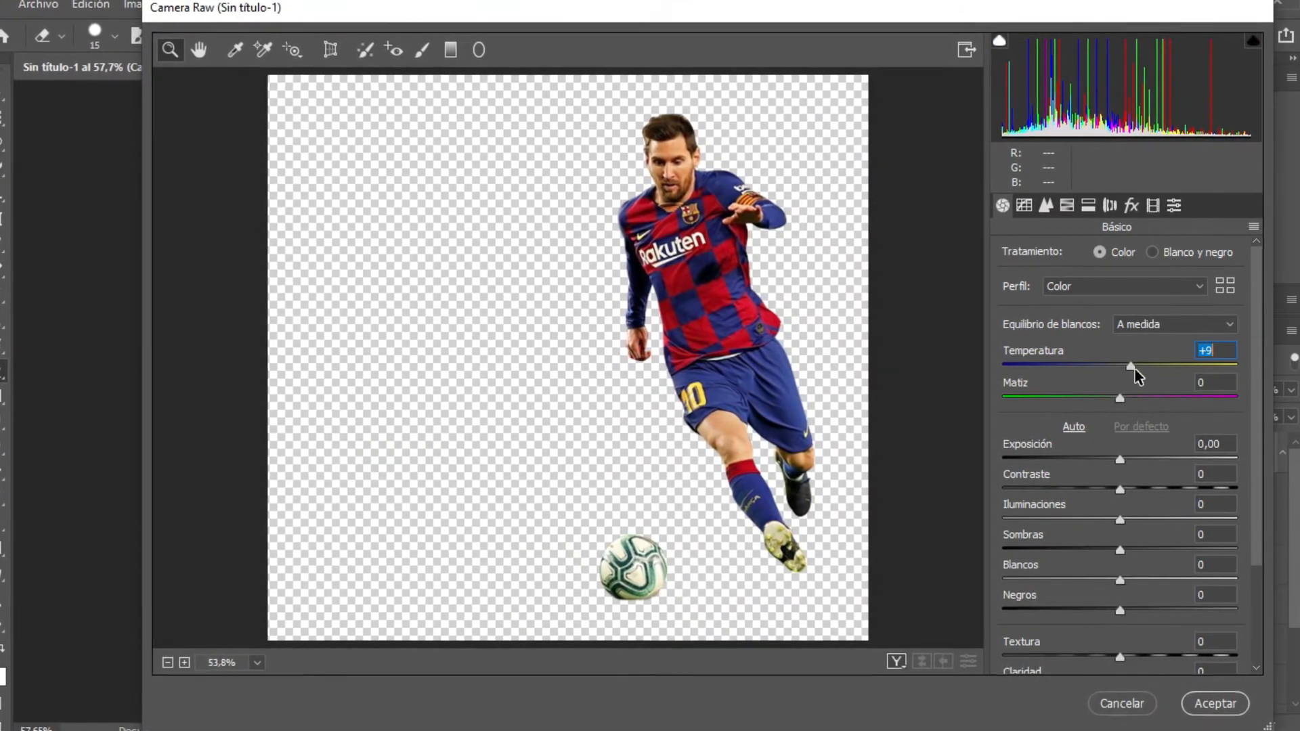
{"action": "left_click_drag", "start_coordinate": [1121, 459], "coordinate": [1111, 462]}
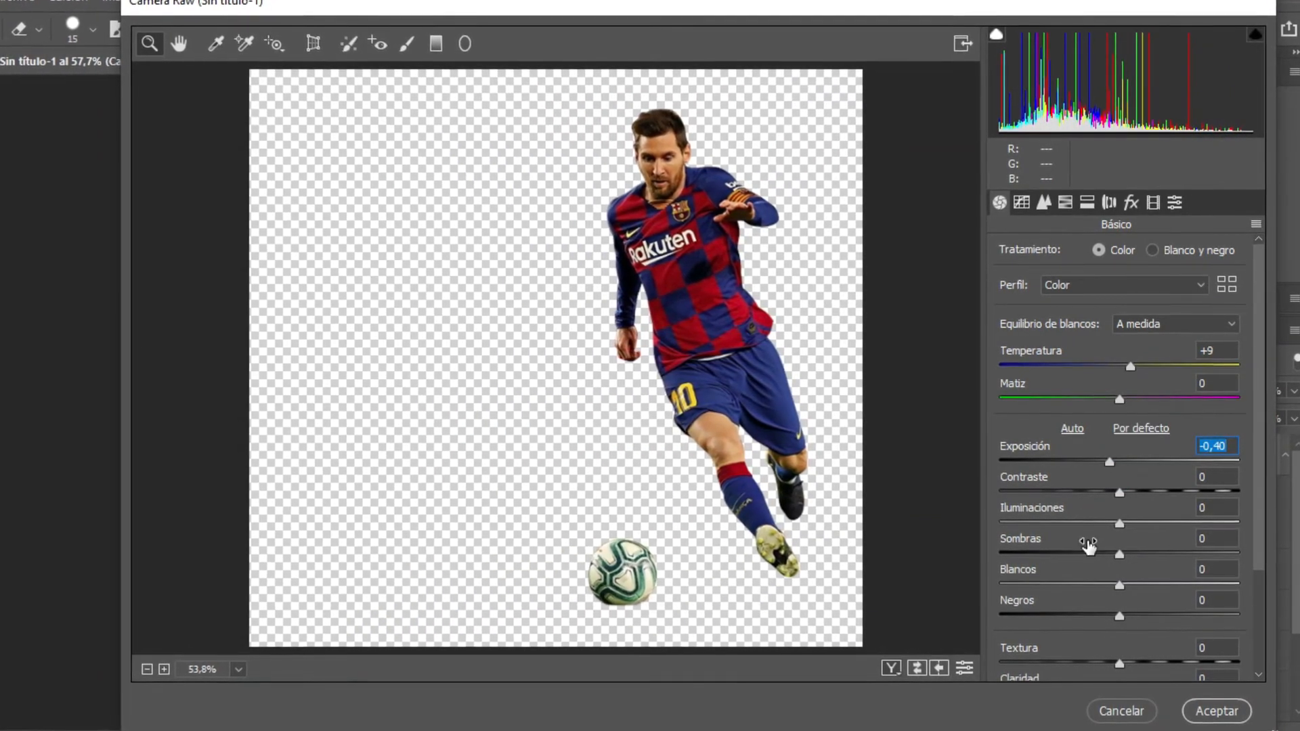
Set Camera Raw's vibrance to +2 and clarity to +29, adjust the parametric tone curve, and apply the filter to the player.
{"action": "scroll", "coordinate": [1088, 545], "scroll_direction": "down", "scroll_amount": 3}
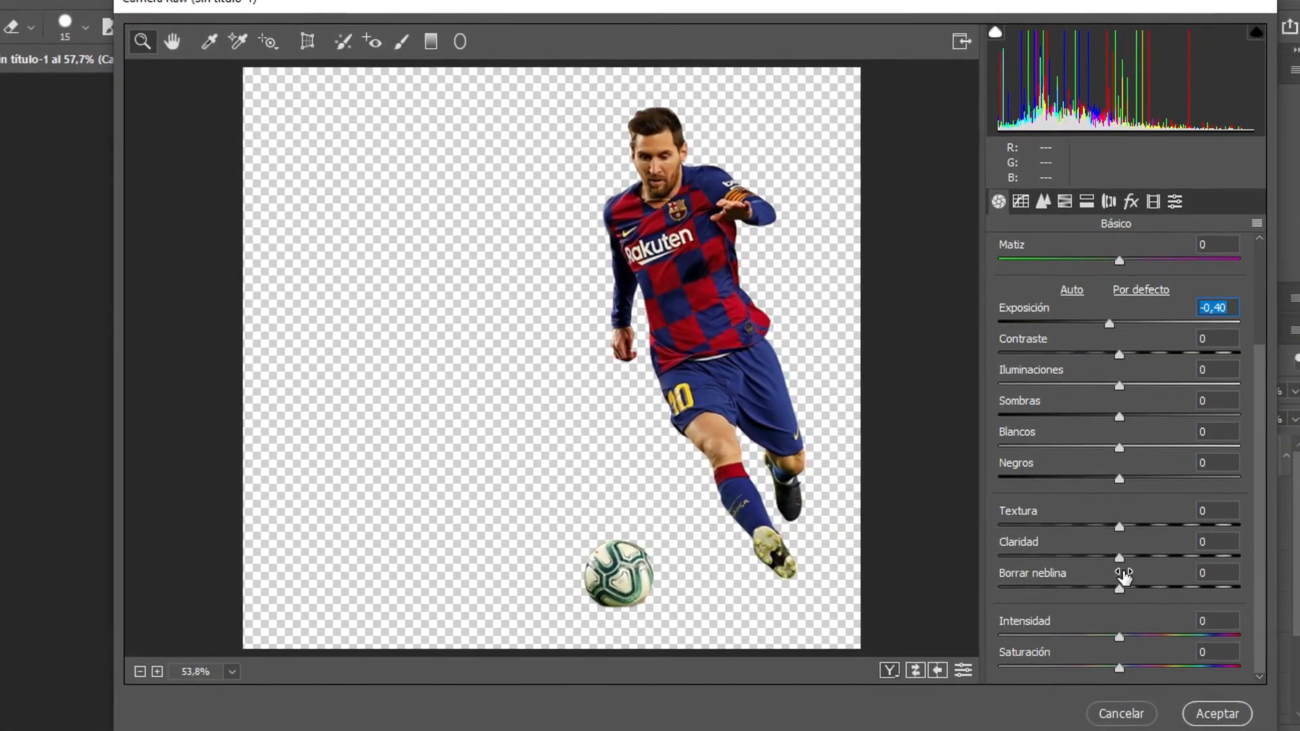
{"action": "left_click_drag", "start_coordinate": [1126, 639], "coordinate": [1121, 640]}
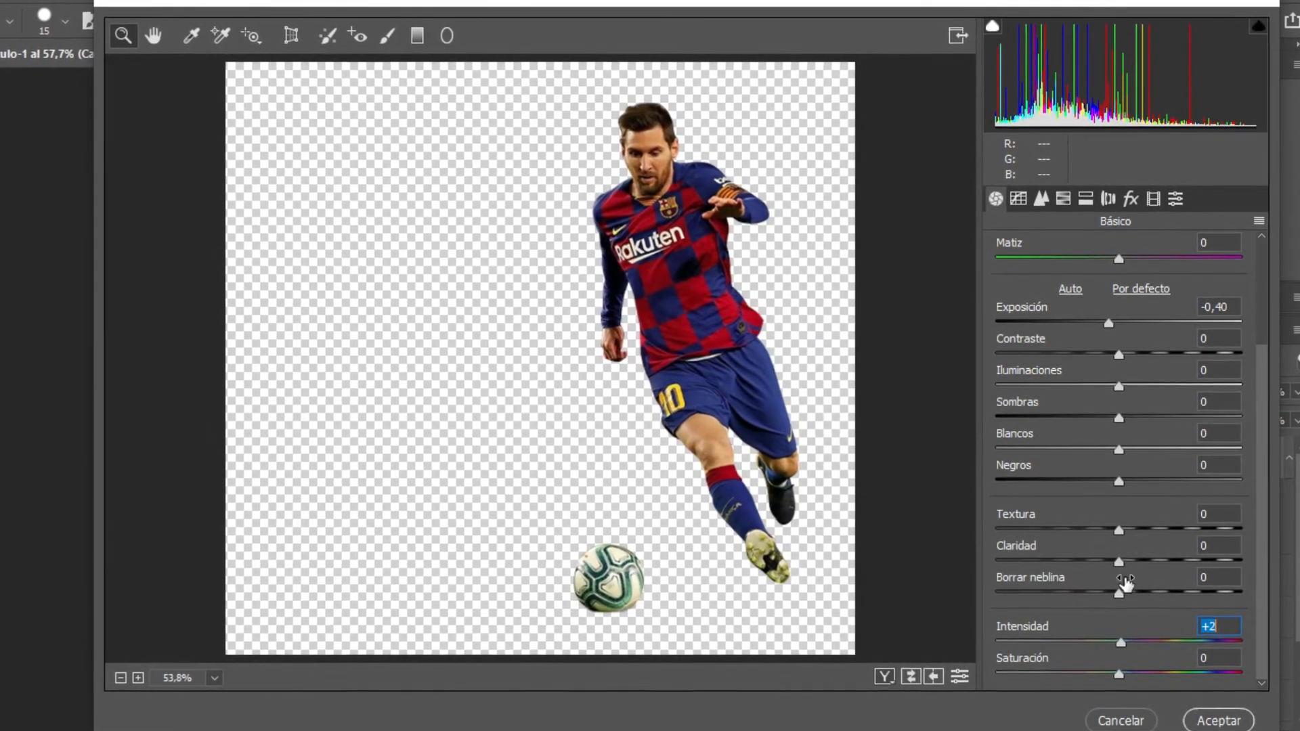
{"action": "left_click_drag", "start_coordinate": [1123, 559], "coordinate": [1158, 582]}
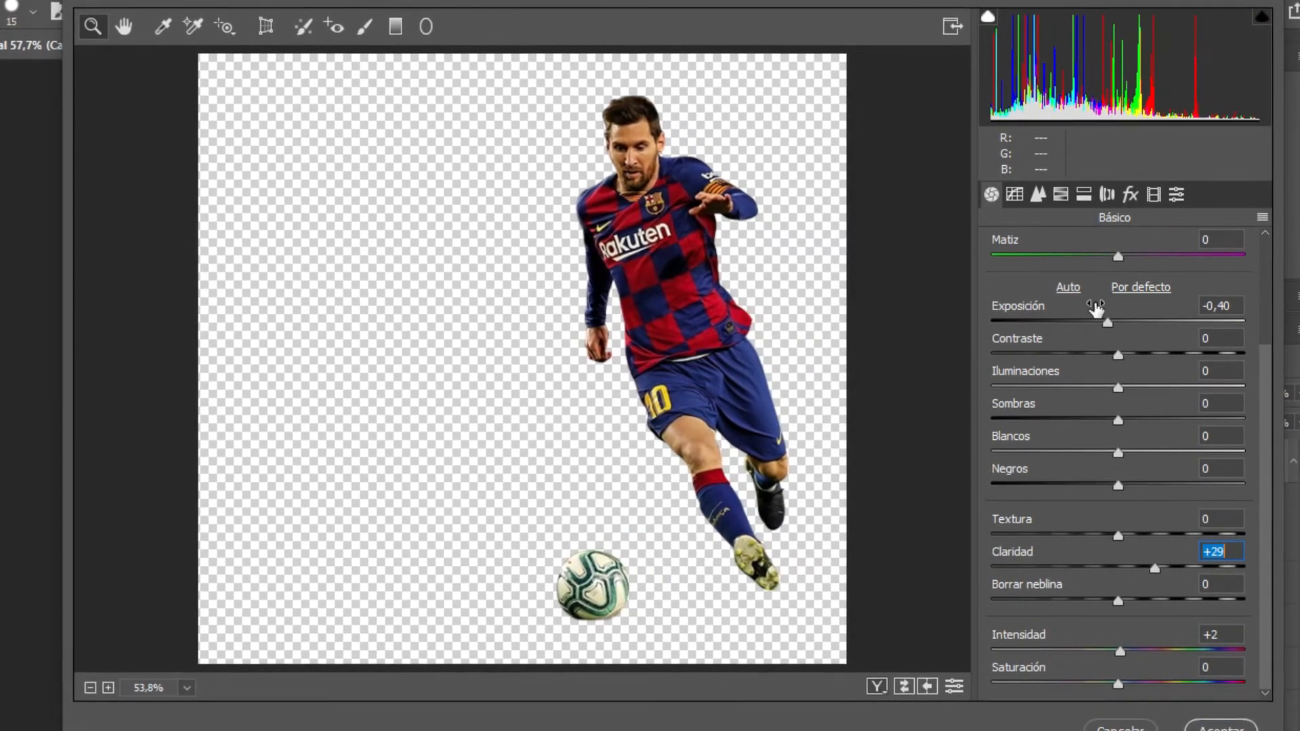
{"action": "left_click", "coordinate": [1037, 194]}
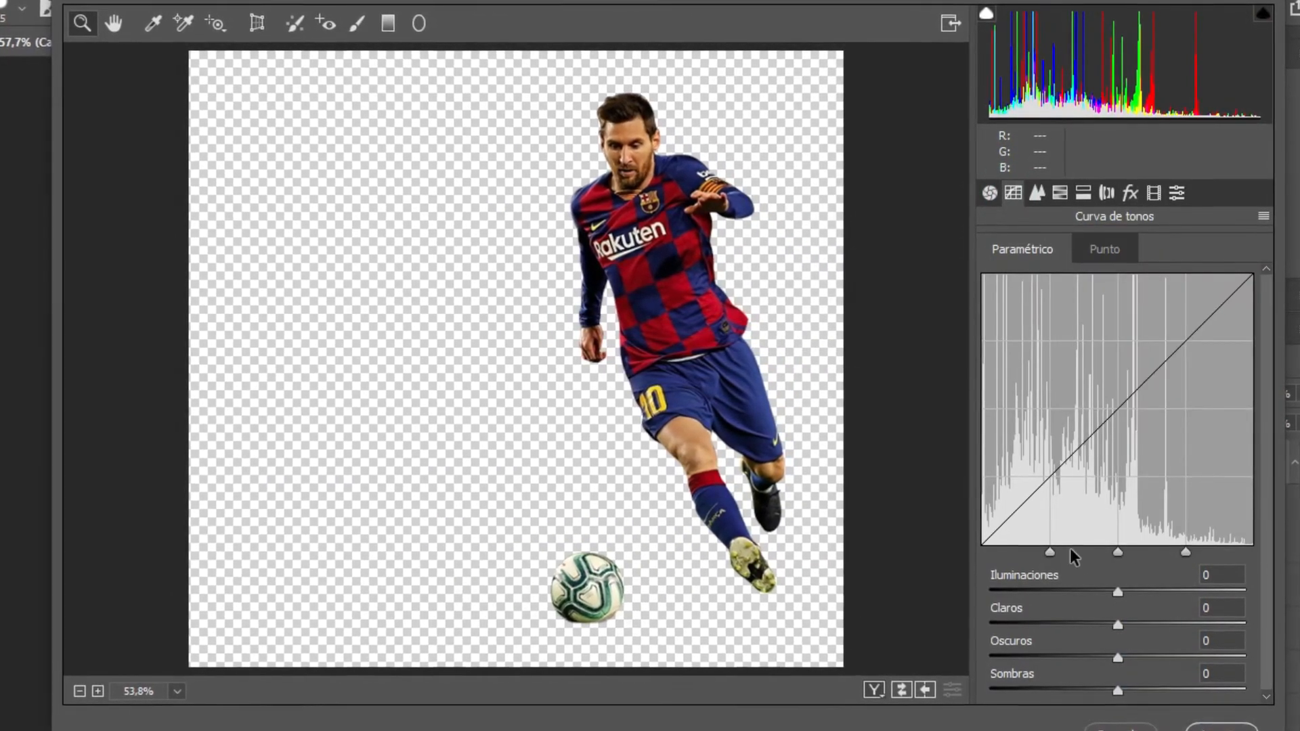
{"action": "left_click_drag", "start_coordinate": [1115, 592], "coordinate": [1103, 648]}
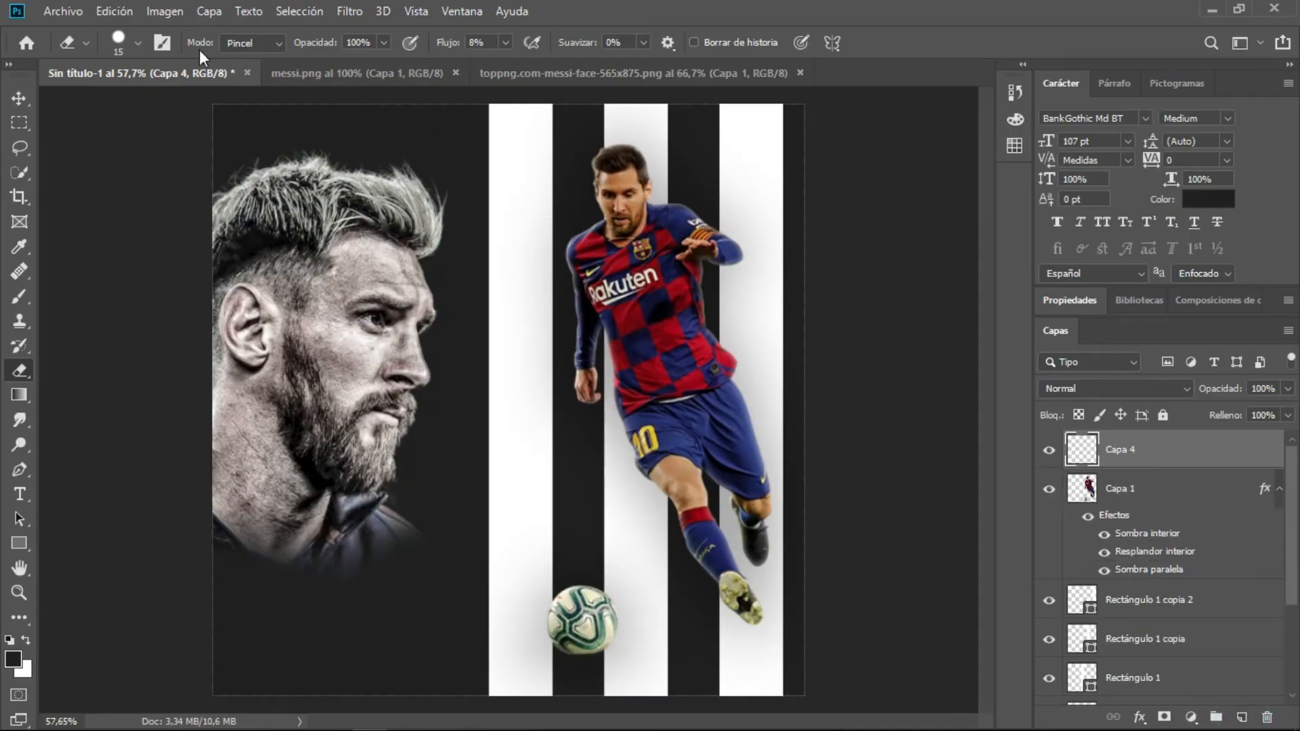
Choose the Brush tool with the soft round tip (Circular difuso) for painting on the empty layer Capa 4.
{"action": "left_click", "coordinate": [22, 298]}
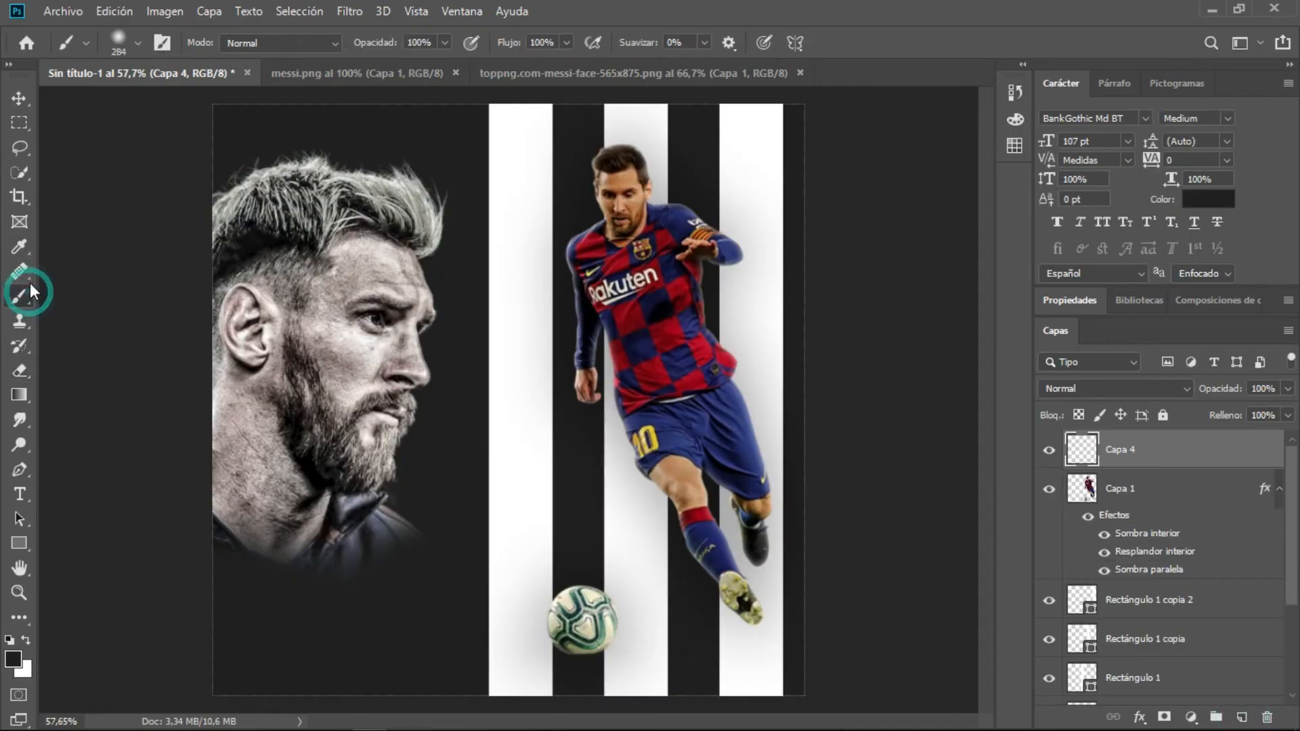
{"action": "left_click", "coordinate": [137, 43]}
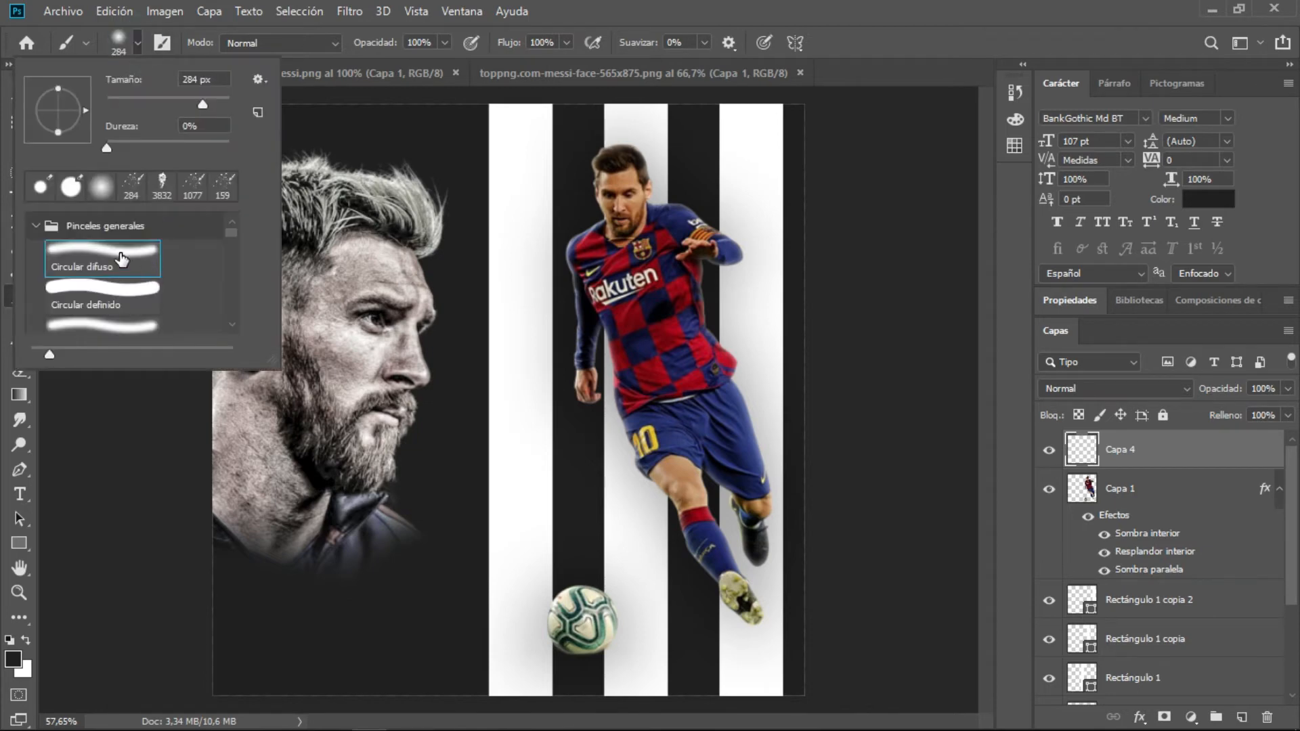
{"action": "left_click", "coordinate": [816, 28]}
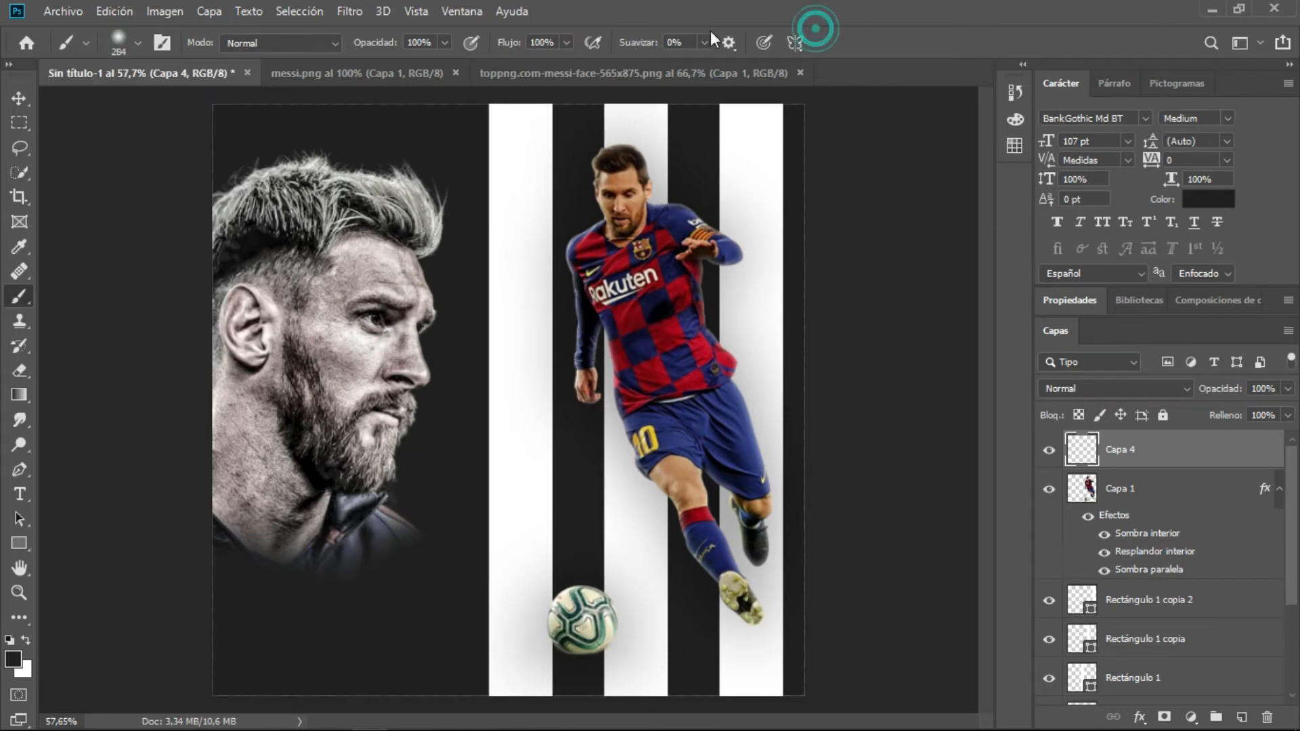
Set the painting colour to grey 787676 and the soft brush to 863 px with a 60% flow.
{"action": "left_click", "coordinate": [13, 659]}
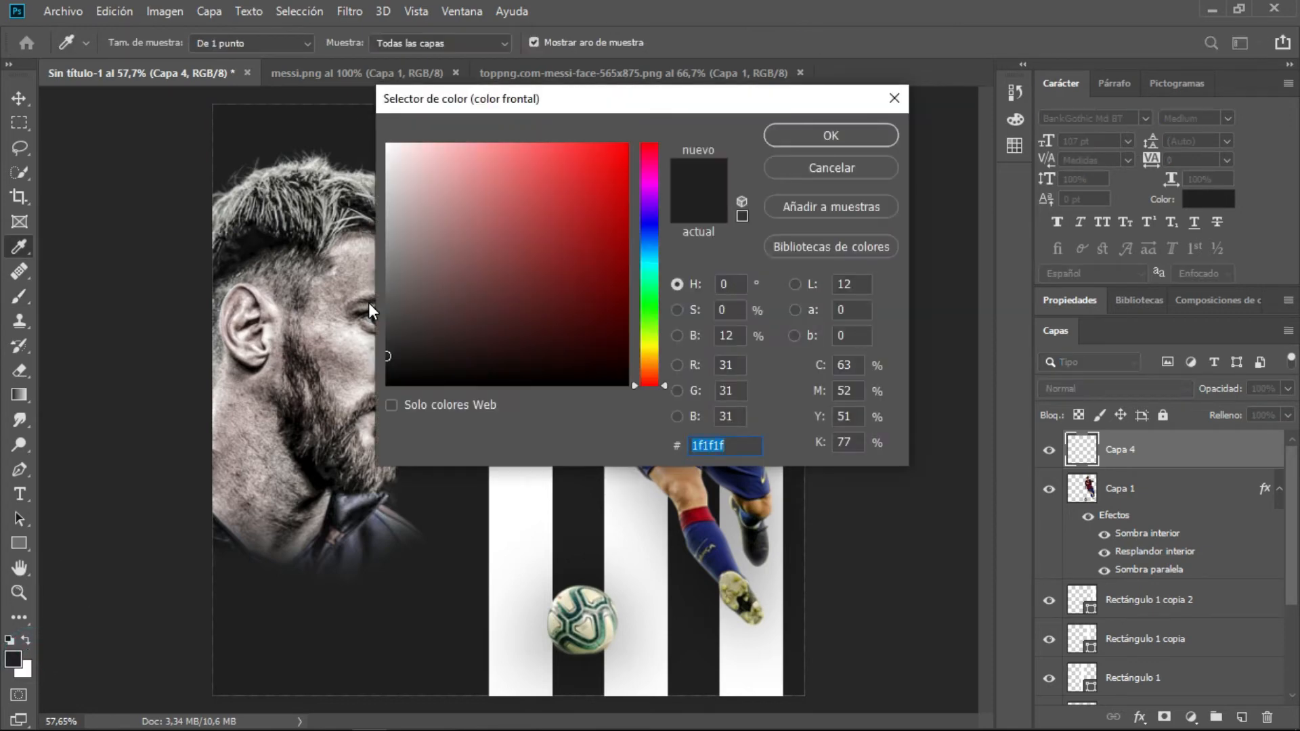
{"action": "left_click", "coordinate": [390, 271]}
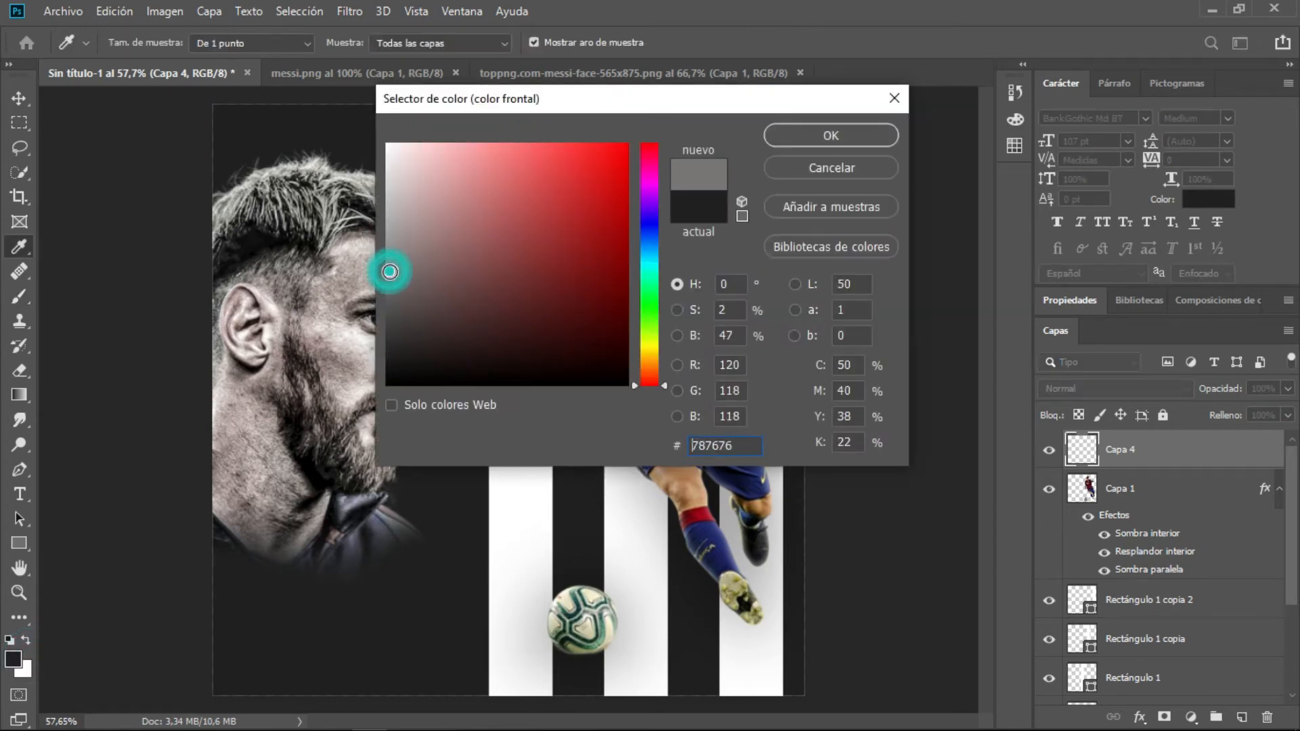
{"action": "left_click", "coordinate": [830, 136]}
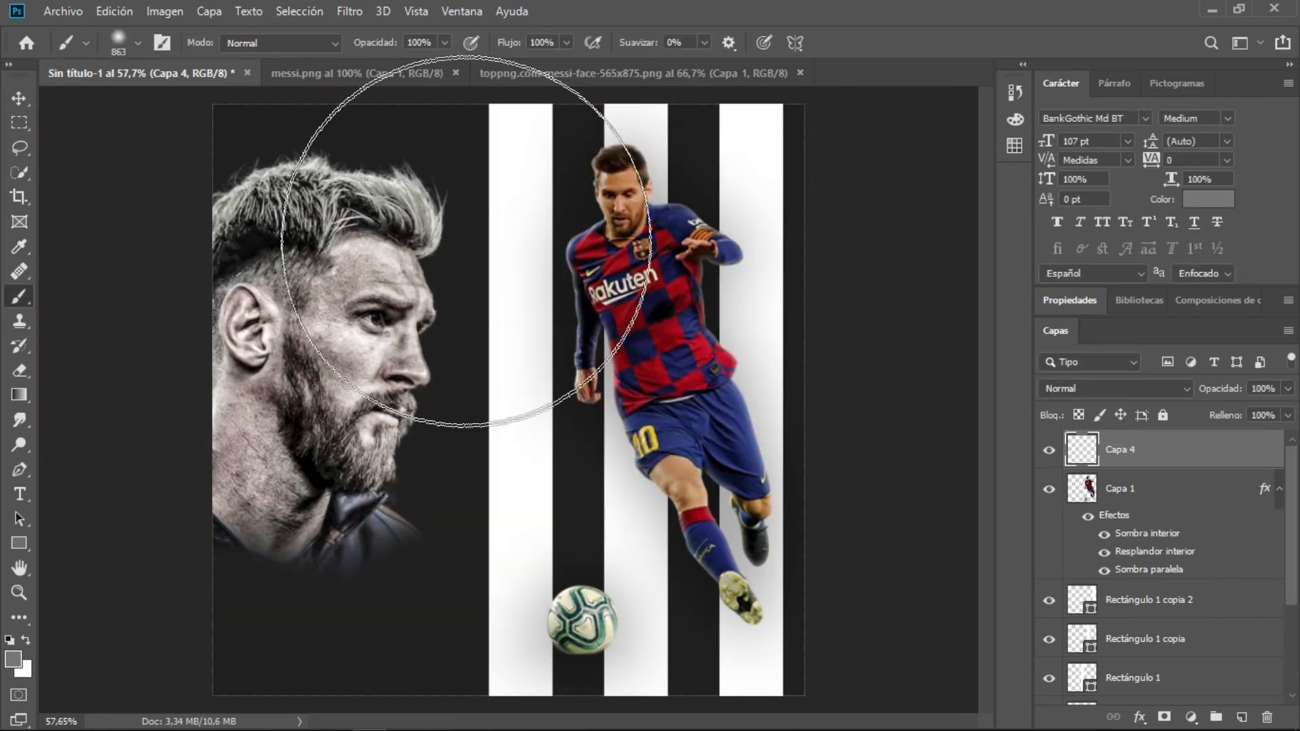
{"action": "scroll", "coordinate": [467, 241], "scroll_direction": "down", "scroll_amount": 3}
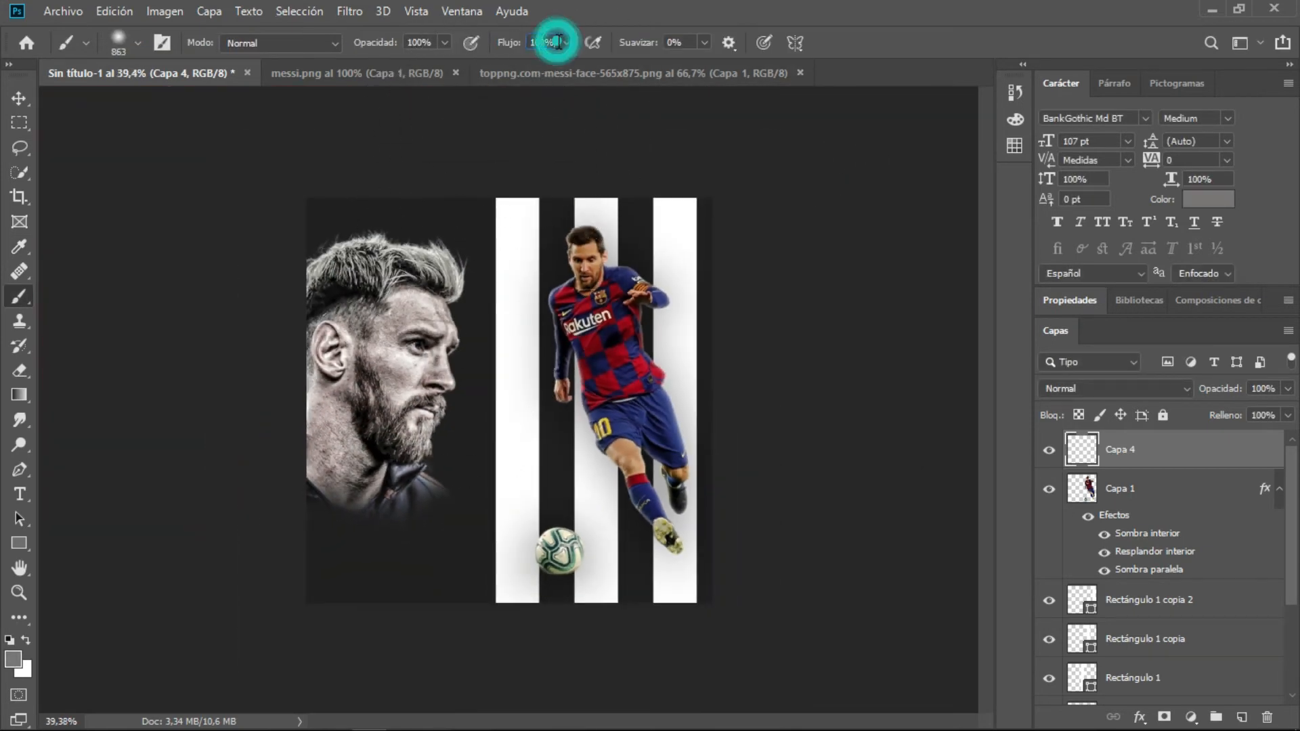
{"action": "scroll", "coordinate": [559, 42], "scroll_direction": "down", "scroll_amount": 7}
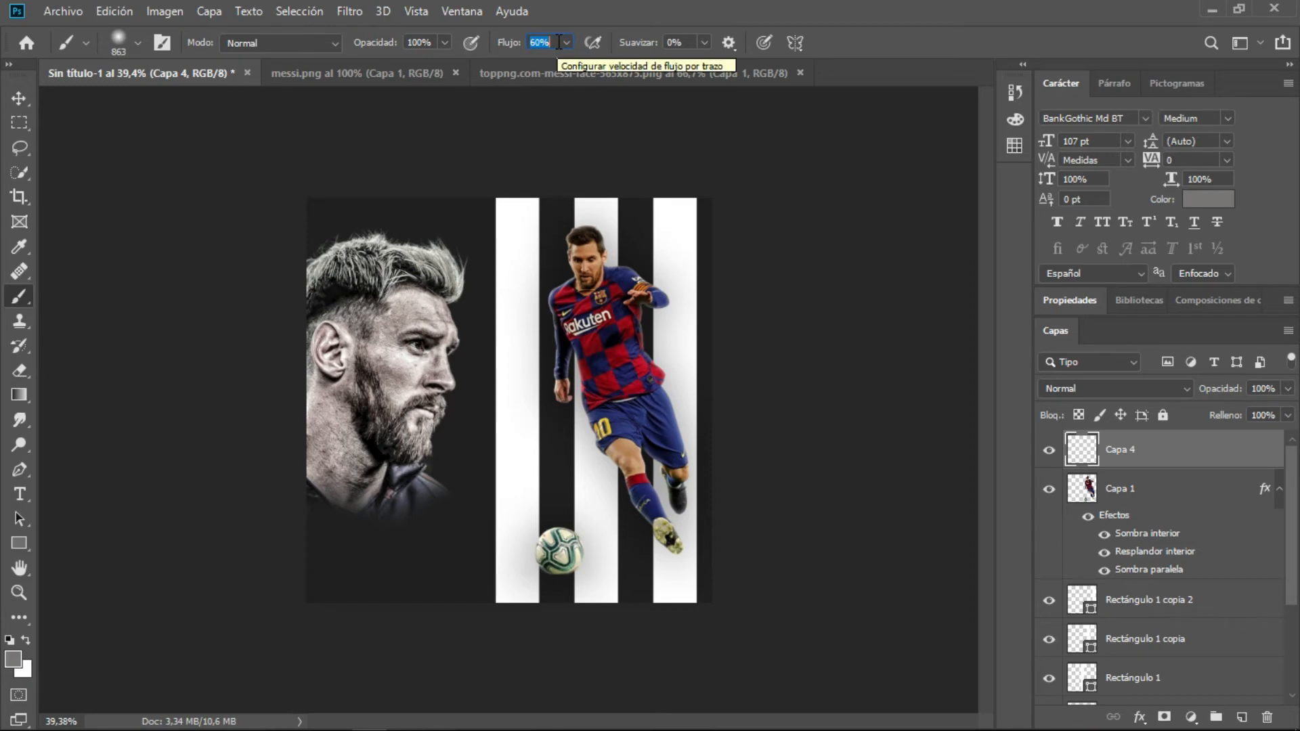
Paint soft grey light on Capa 4 over the poster's upper-left and lower-left corners, and undo the stroke along the right edge.
{"action": "left_click_drag", "start_coordinate": [305, 162], "coordinate": [278, 223]}
{"action": "mouse_move", "coordinate": [251, 474]}
{"action": "left_mouse_down"}
{"action": "mouse_move", "coordinate": [244, 559]}
{"action": "mouse_move", "coordinate": [415, 672]}
{"action": "left_mouse_up"}
{"action": "mouse_move", "coordinate": [751, 221]}
{"action": "left_mouse_down"}
{"action": "mouse_move", "coordinate": [781, 325]}
{"action": "mouse_move", "coordinate": [817, 256]}
{"action": "left_mouse_up"}
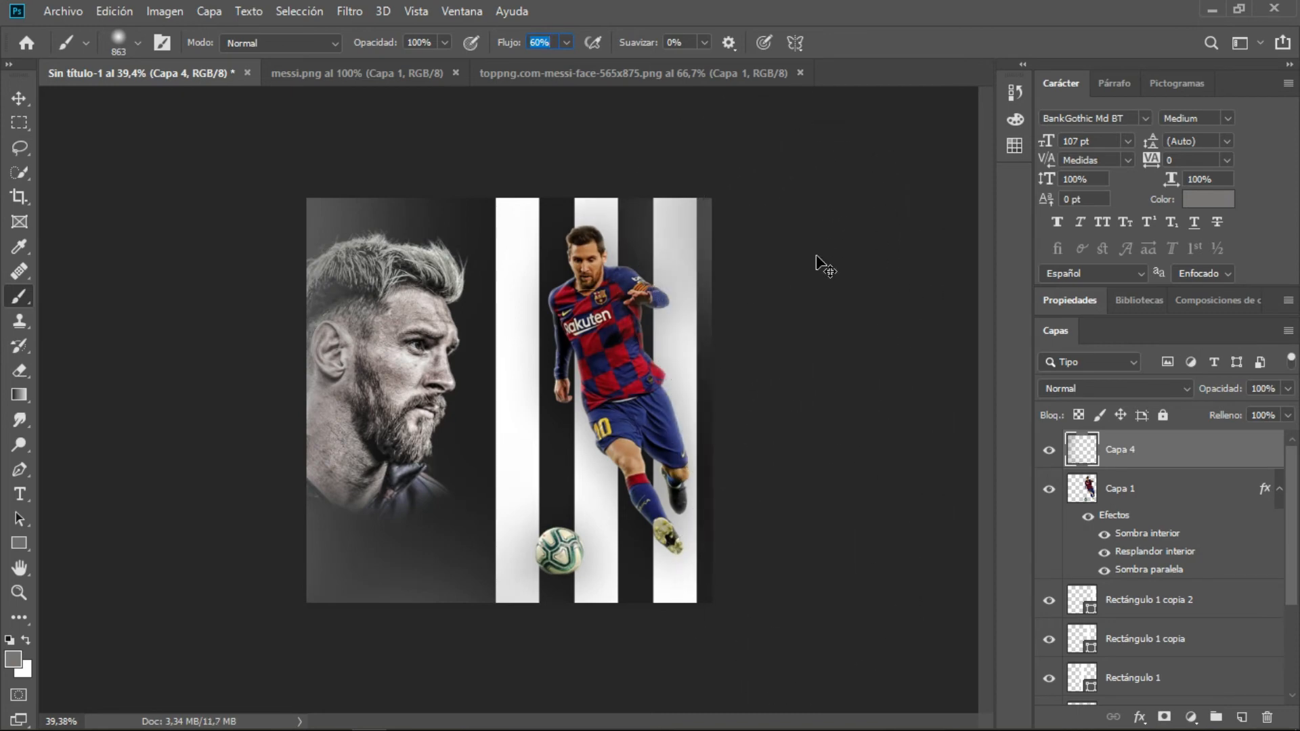
{"action": "key", "text": "ctrl+z"}
{"action": "left_click", "coordinate": [19, 99]}
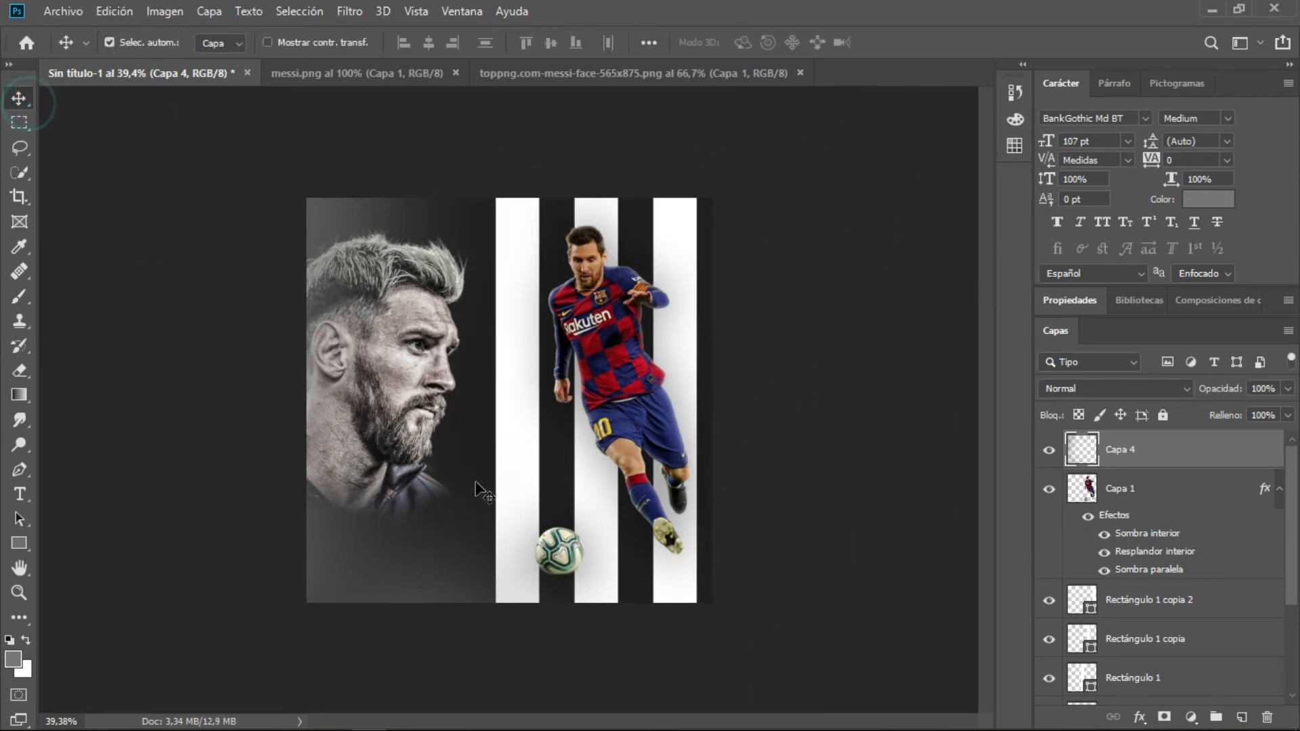
{"action": "key", "text": "ctrl+plus"}
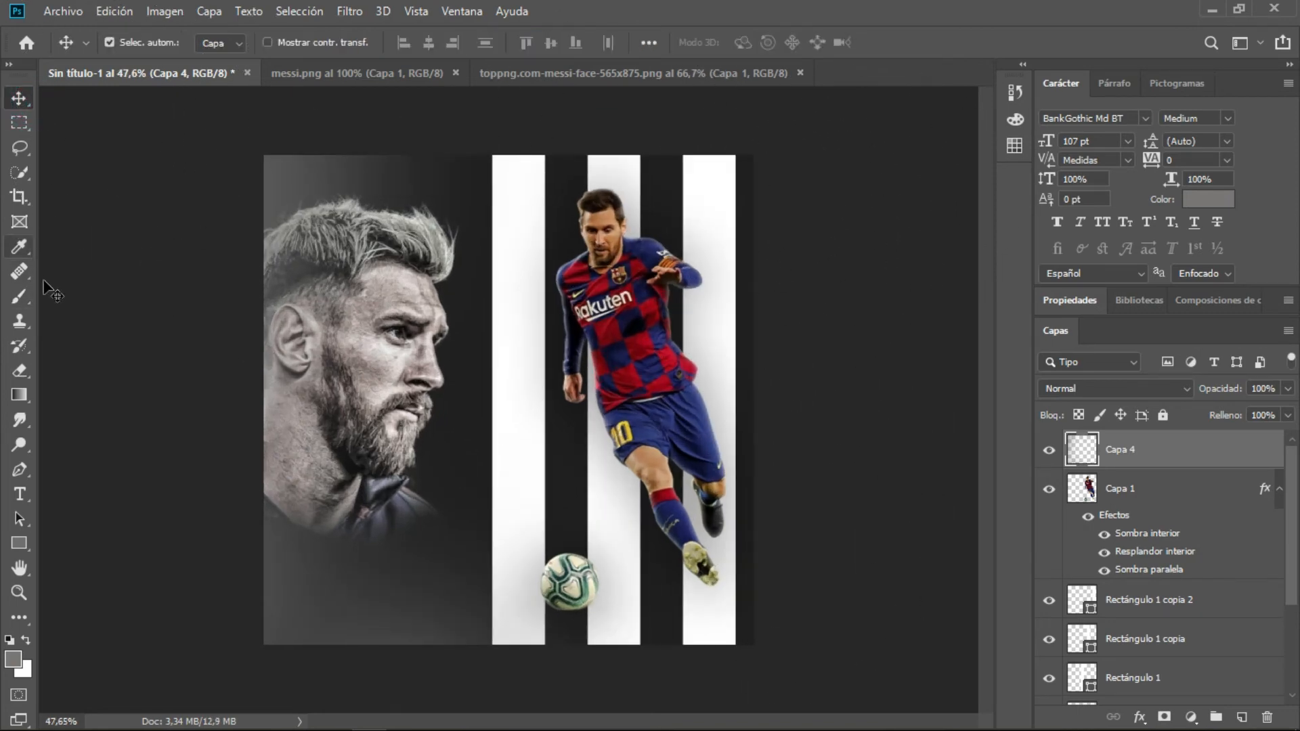
Create a new layer above Capa 4 and choose the 284 px splatter brush from Pinceles de efectos especiales.
{"action": "left_click", "coordinate": [1242, 718]}
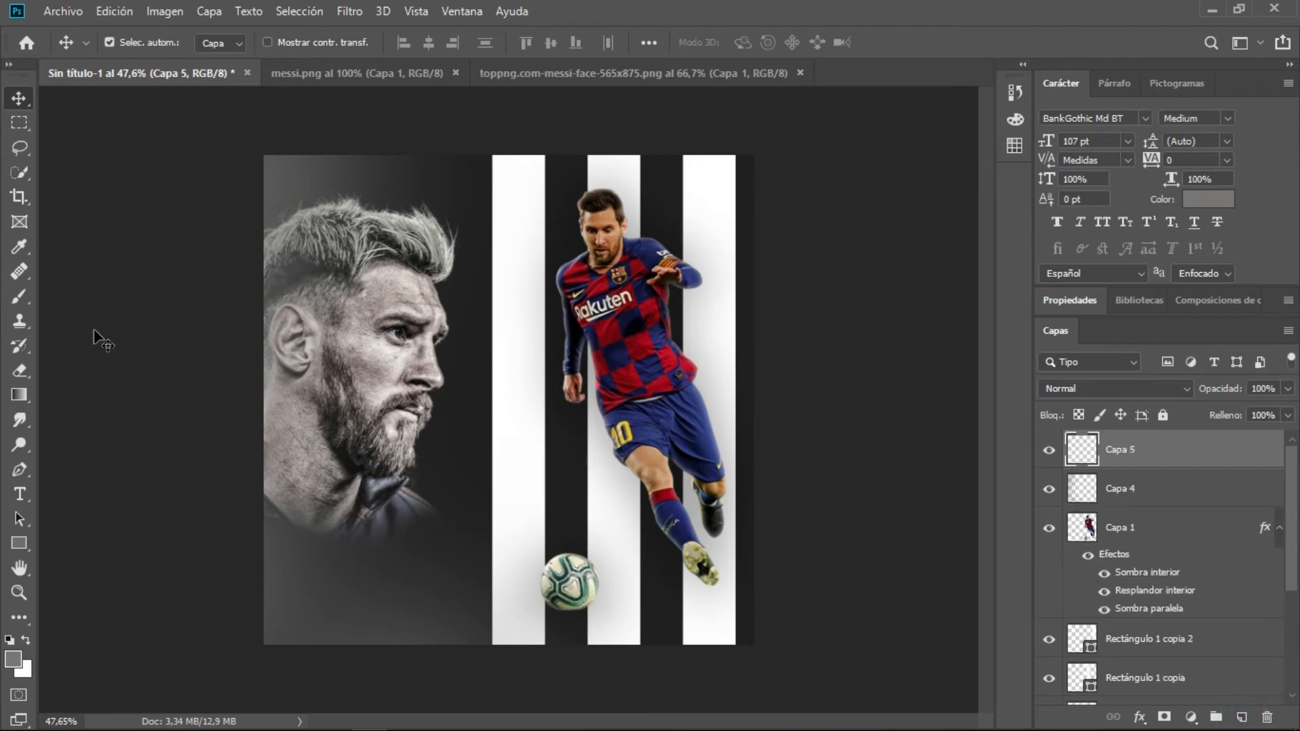
{"action": "left_click", "coordinate": [20, 295]}
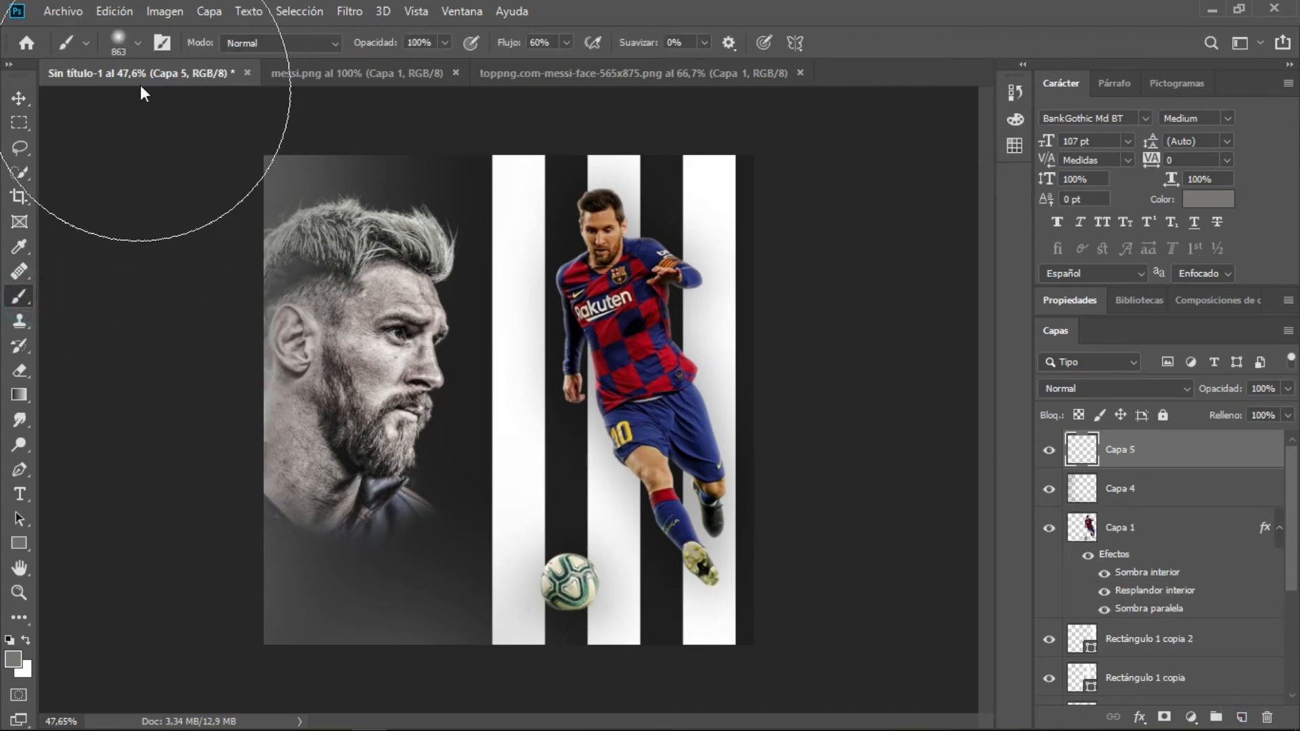
{"action": "left_click", "coordinate": [136, 42]}
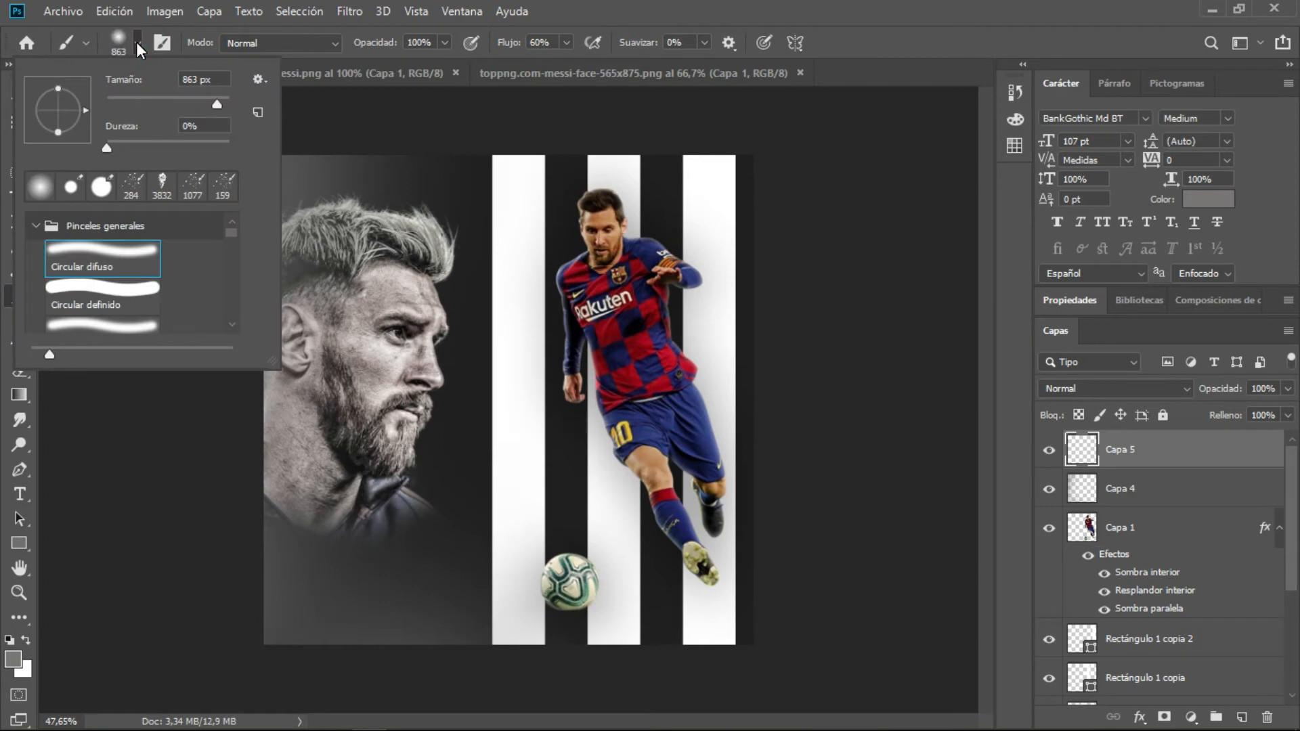
{"action": "scroll", "coordinate": [119, 279], "scroll_direction": "down", "scroll_amount": 5}
{"action": "scroll", "coordinate": [119, 279], "scroll_direction": "down", "scroll_amount": 3}
{"action": "scroll", "coordinate": [118, 279], "scroll_direction": "up", "scroll_amount": 6}
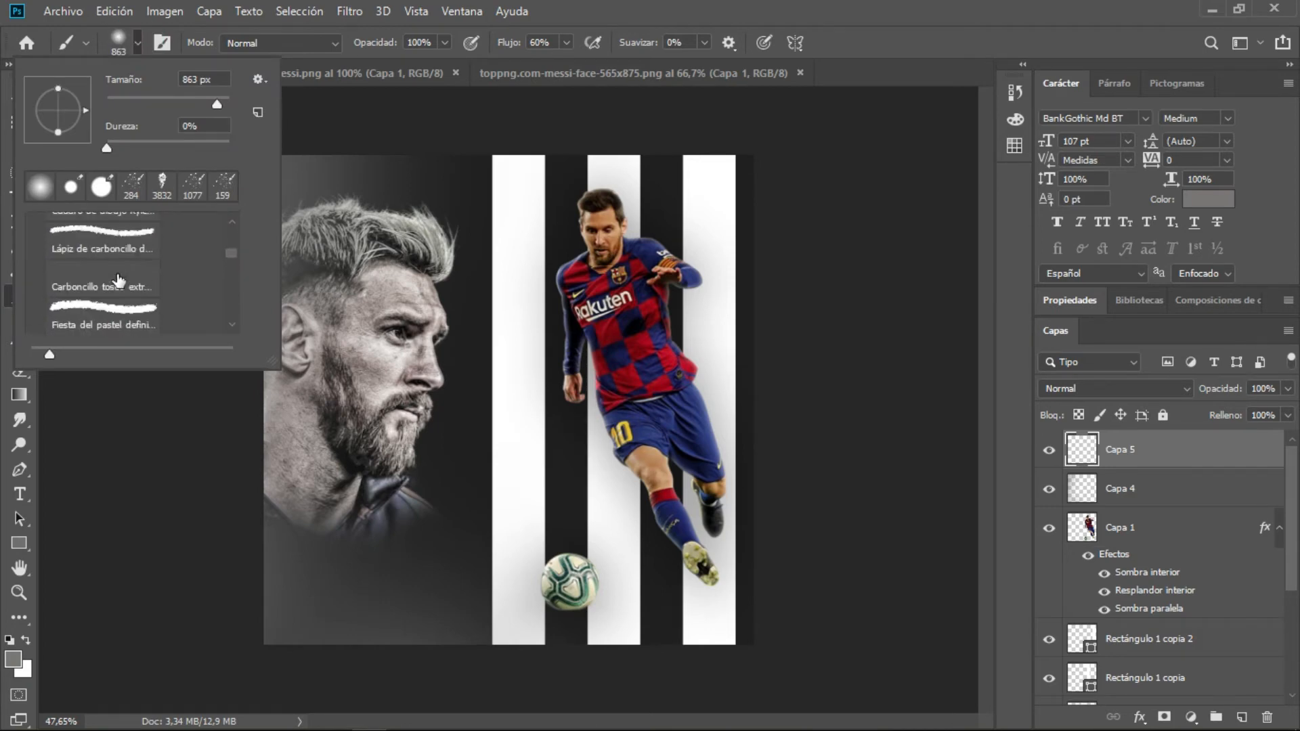
{"action": "scroll", "coordinate": [118, 279], "scroll_direction": "down", "scroll_amount": 5}
{"action": "scroll", "coordinate": [118, 279], "scroll_direction": "down", "scroll_amount": 5}
{"action": "left_click", "coordinate": [103, 252]}
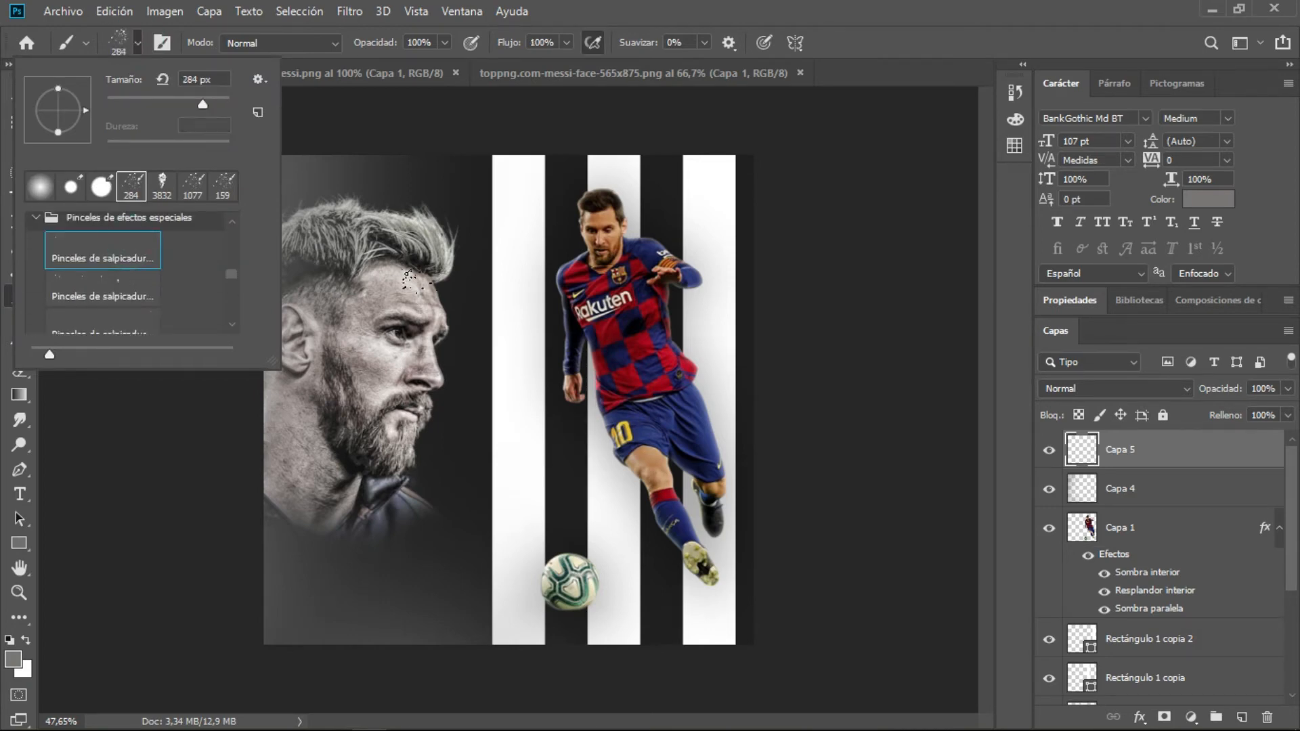
Enlarge the splatter brush to 423 px and paint grey splatters on Capa 5 around and across the portrait.
{"action": "left_click", "coordinate": [426, 240]}
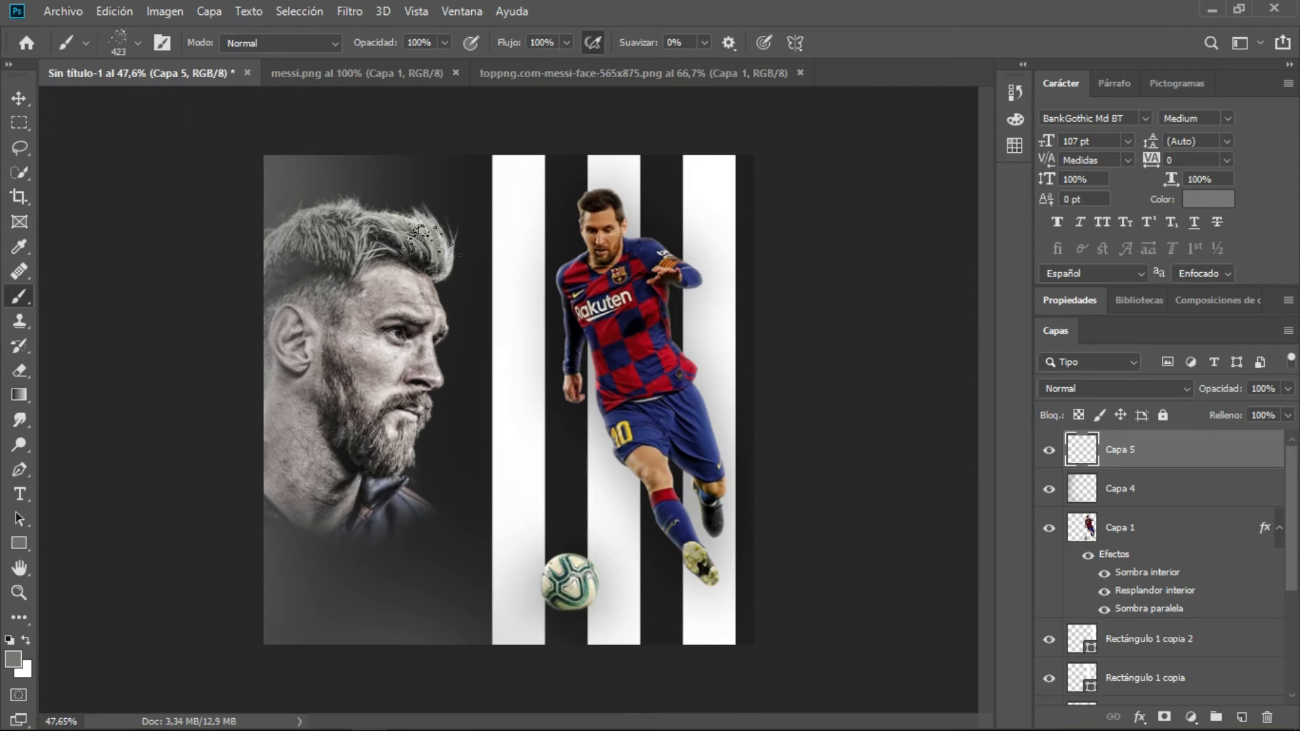
{"action": "left_click", "coordinate": [358, 197]}
{"action": "left_click", "coordinate": [419, 332]}
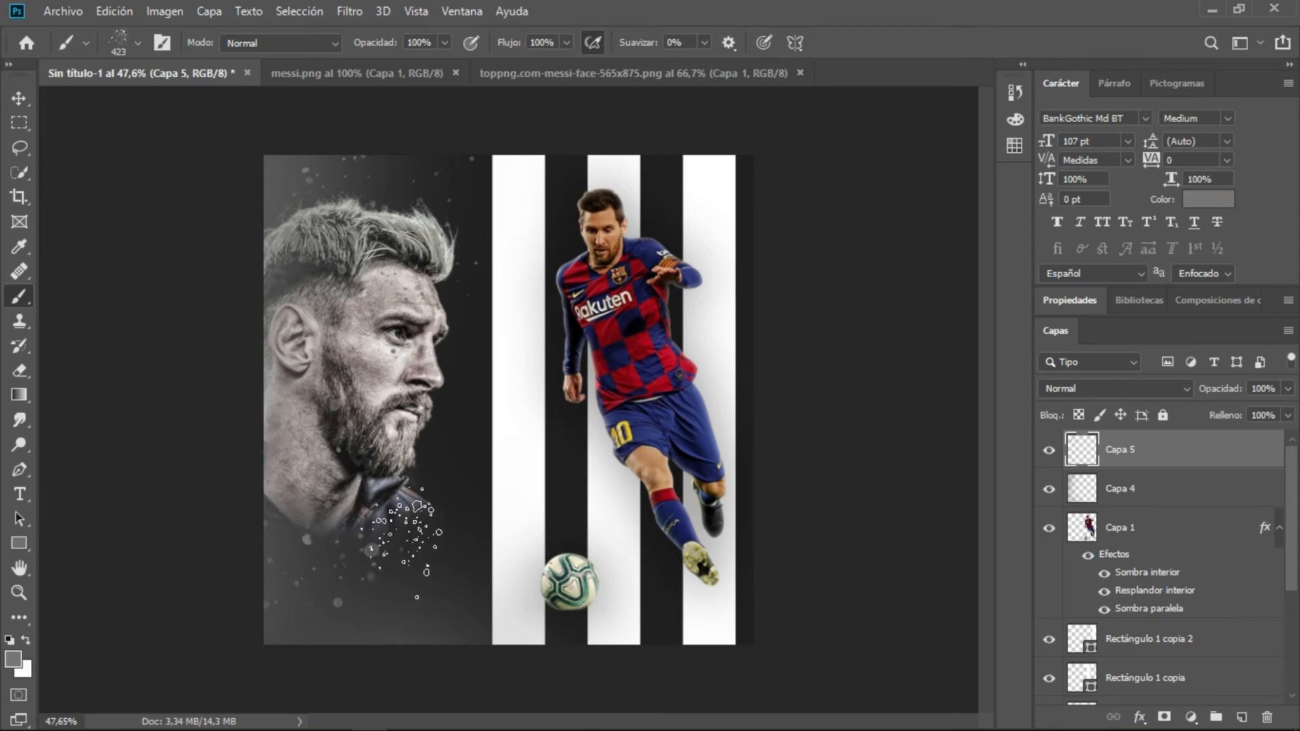
{"action": "left_click", "coordinate": [420, 515]}
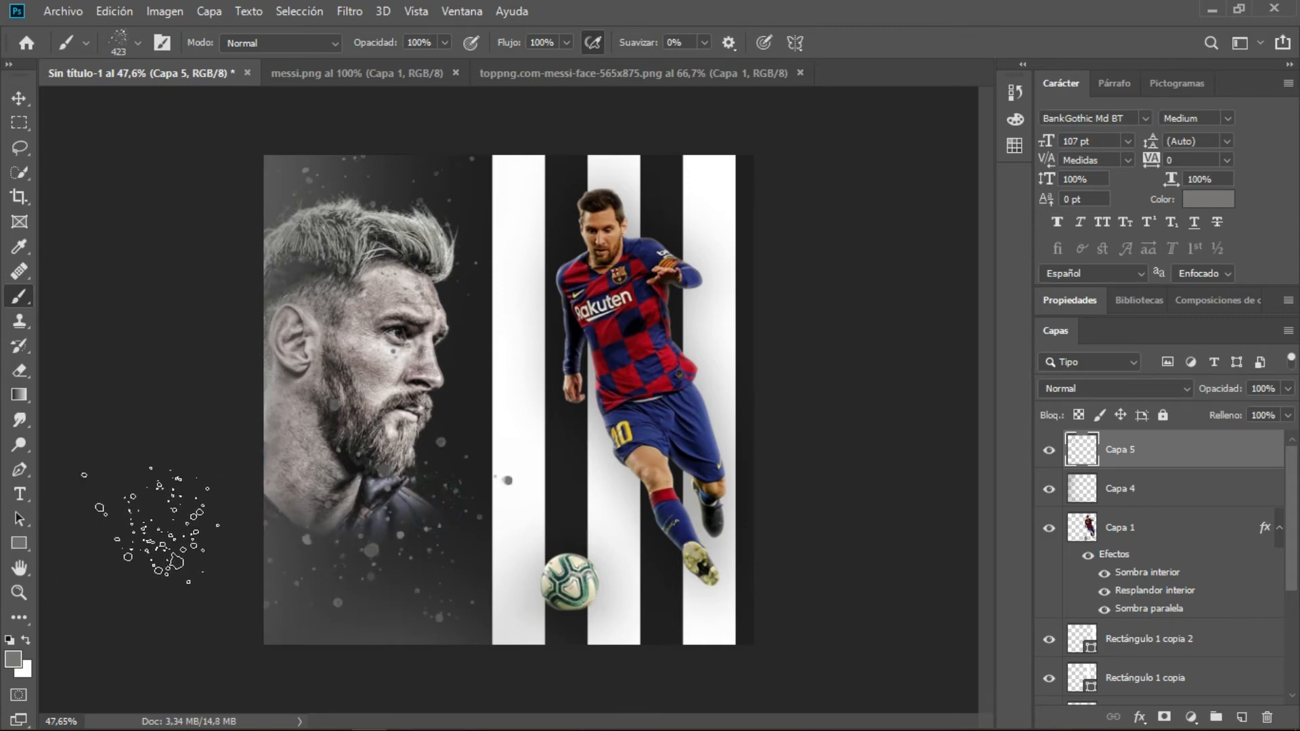
{"action": "left_click", "coordinate": [412, 332]}
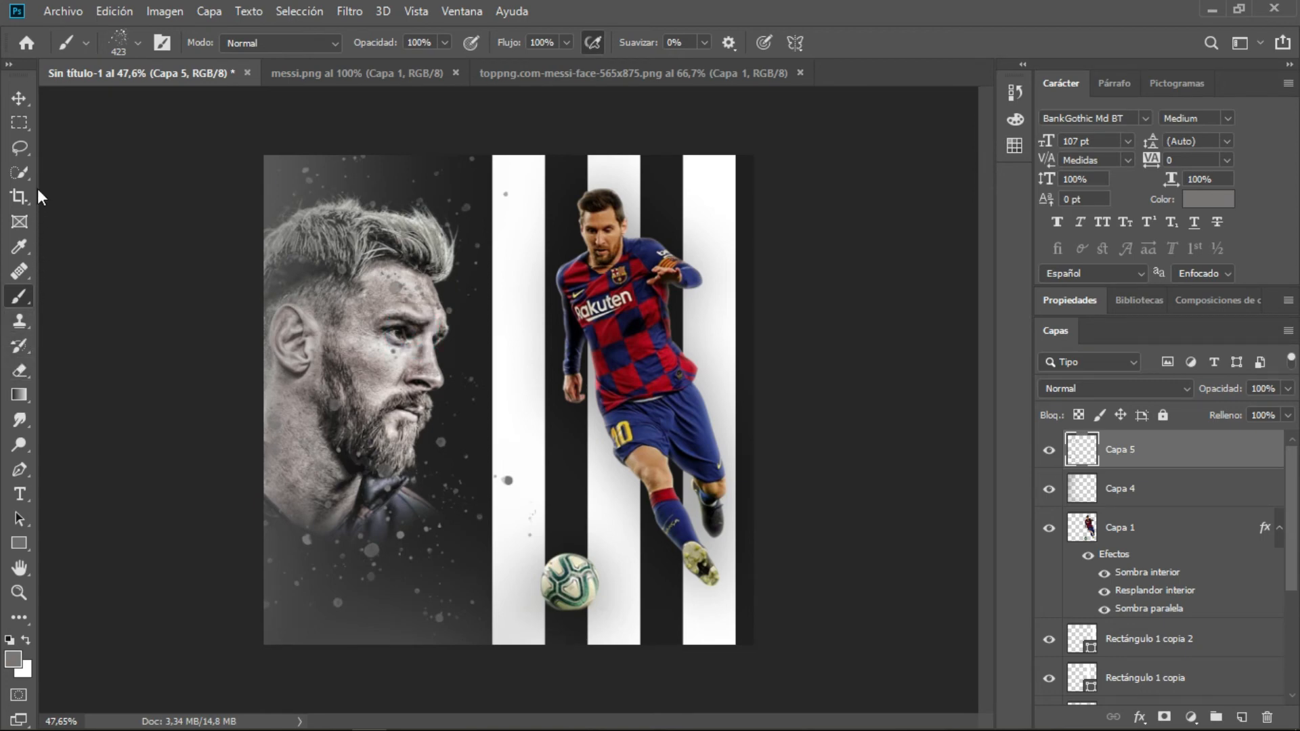
{"action": "left_click", "coordinate": [19, 98]}
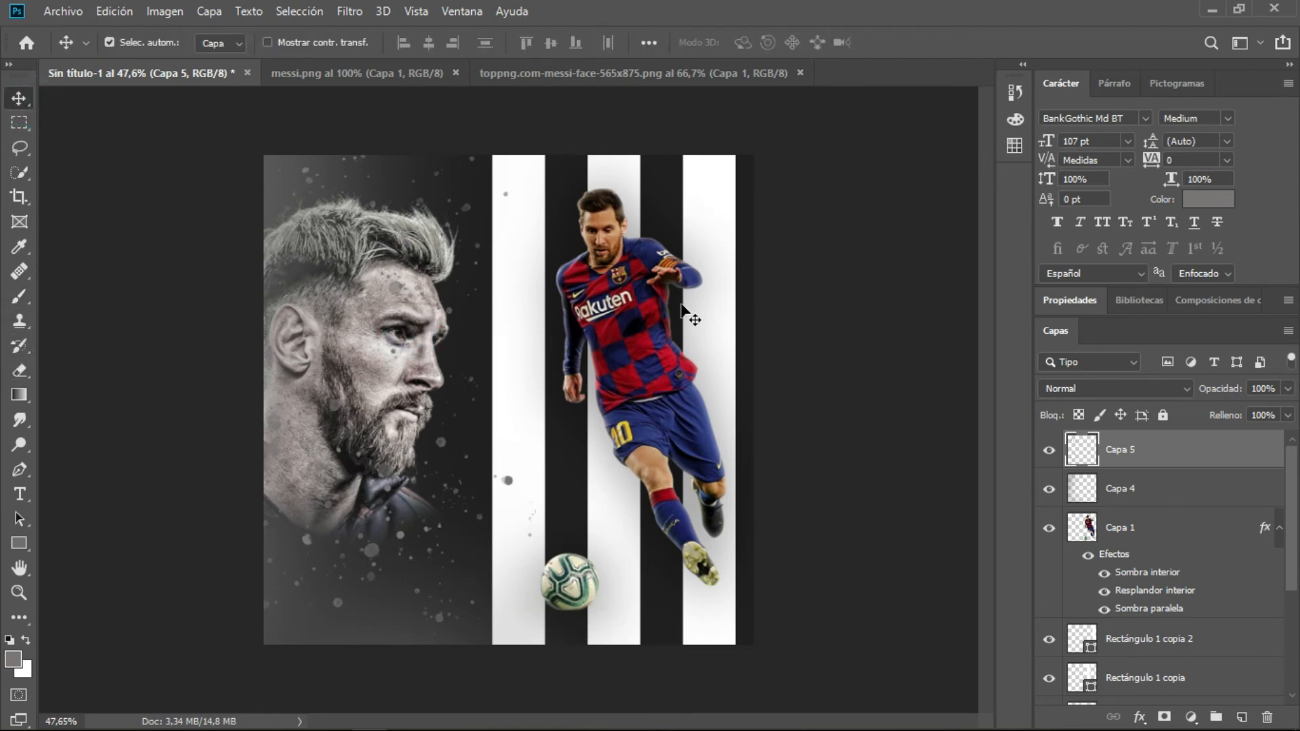
Move the Capa 5 splatter layer below Capa 2, directly above Capa 0.
{"action": "left_click_drag", "start_coordinate": [1134, 459], "coordinate": [1153, 589]}
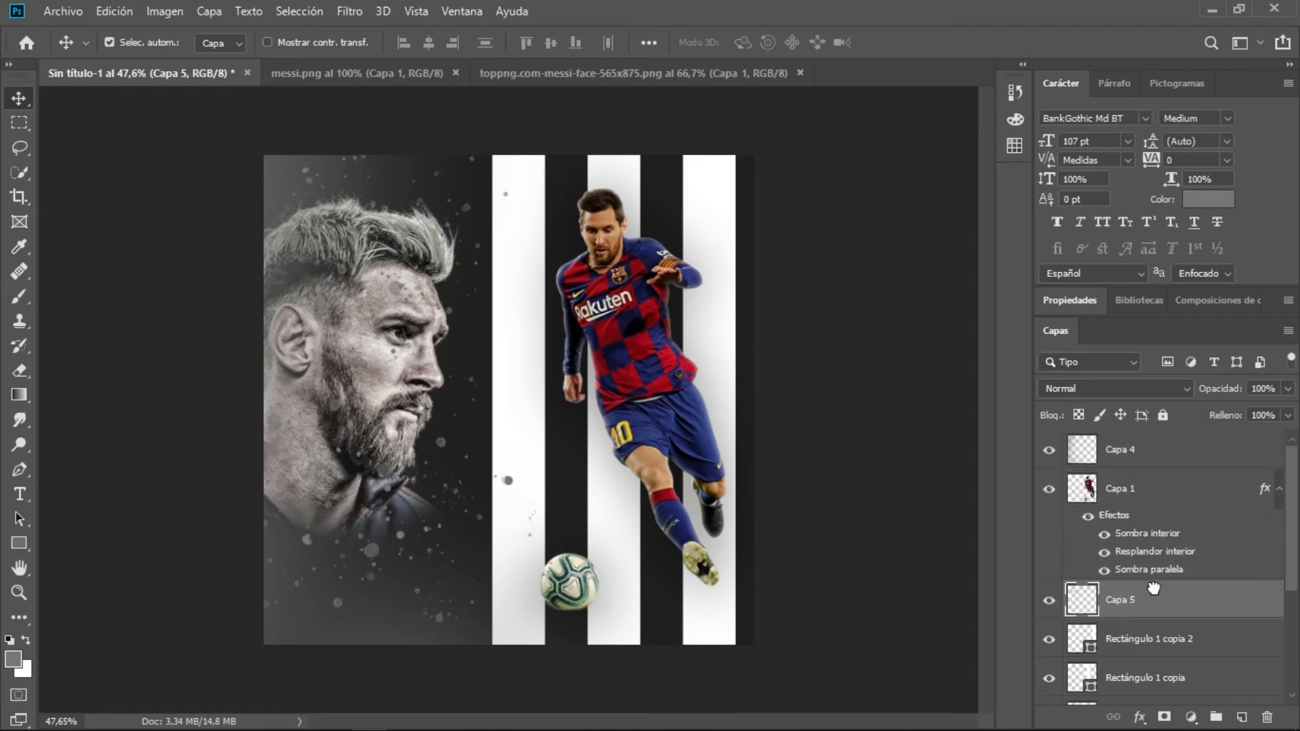
{"action": "scroll", "coordinate": [1156, 595], "scroll_direction": "down", "scroll_amount": 4}
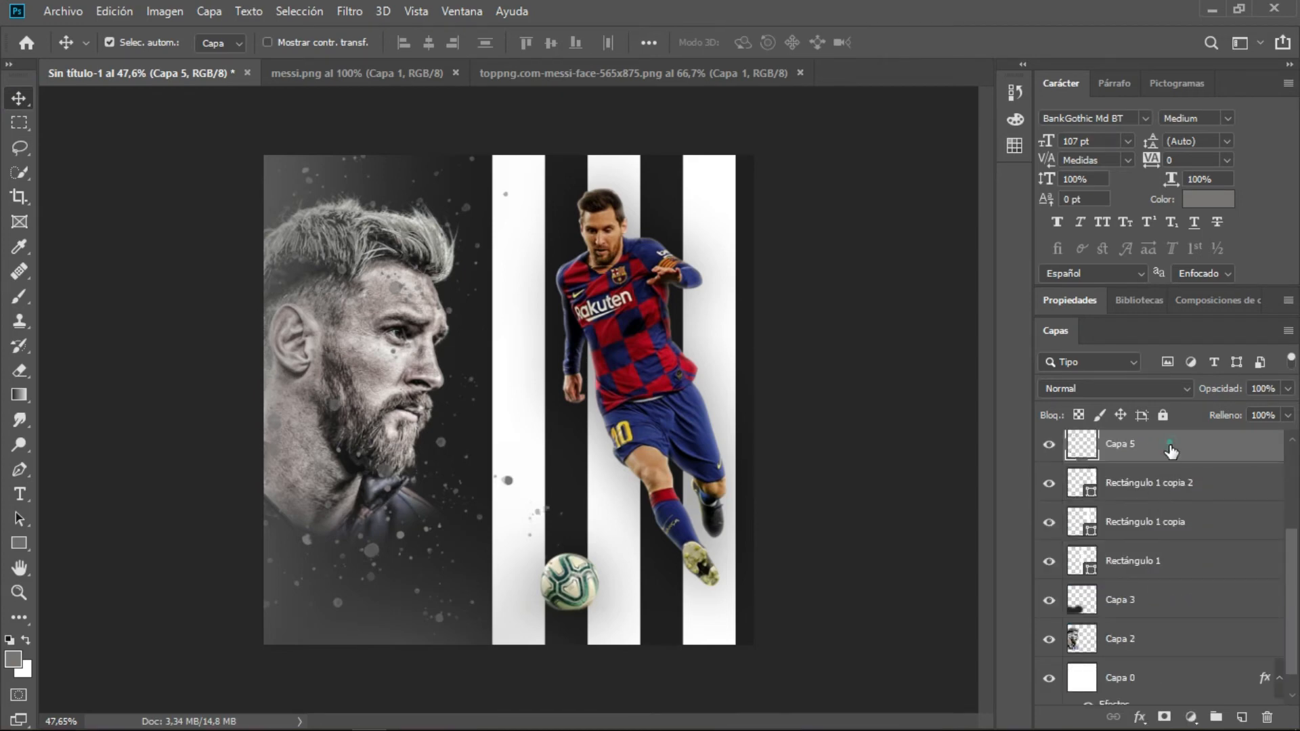
{"action": "left_click_drag", "start_coordinate": [1170, 452], "coordinate": [1169, 646]}
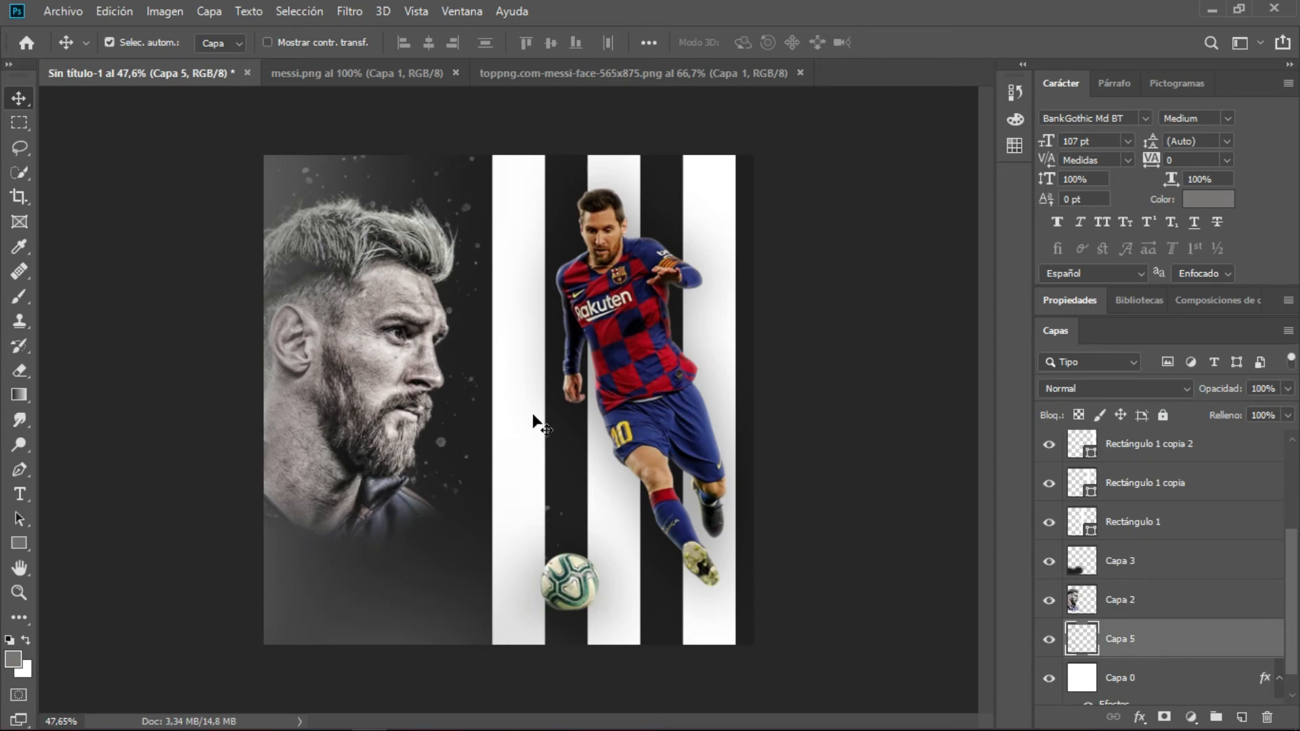
Add the text MESSI below the portrait in BankGothic Md BT Medium, 107 pt, coloured white (ffffff).
{"action": "scroll", "coordinate": [546, 482], "scroll_direction": "up", "scroll_amount": 5}
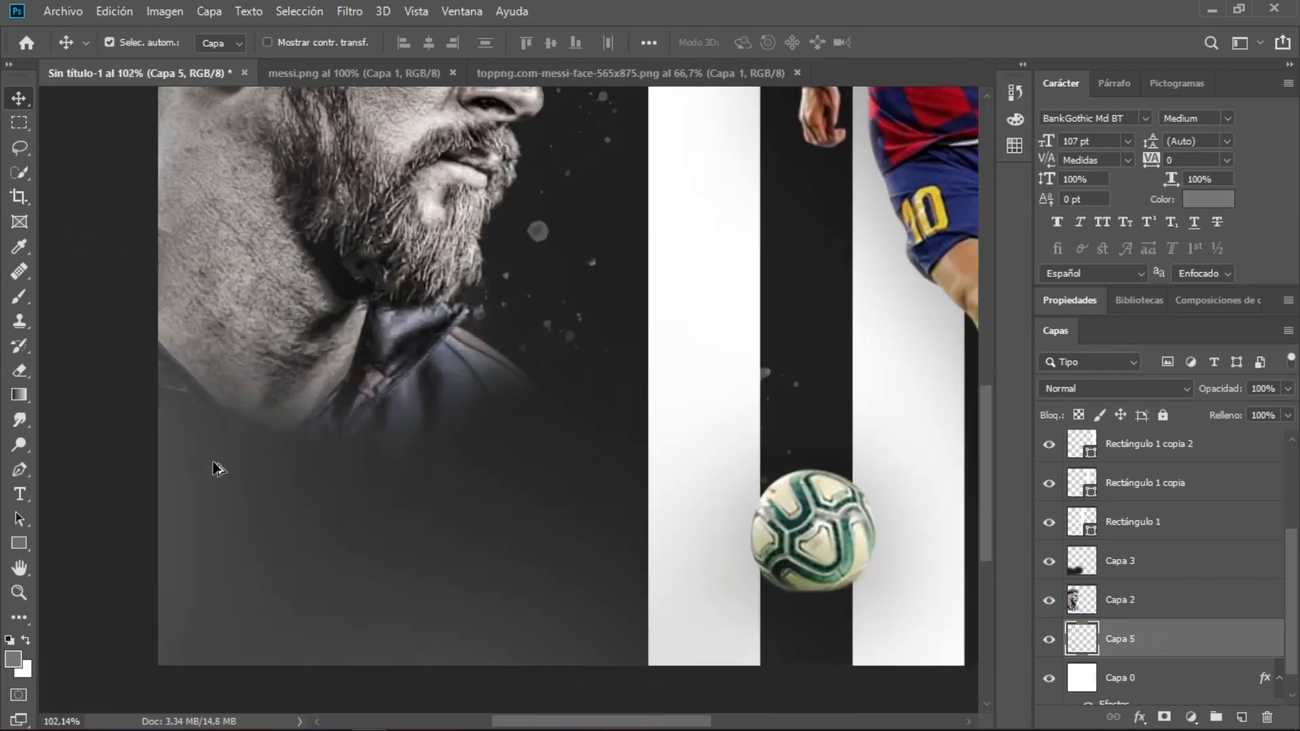
{"action": "left_click", "coordinate": [20, 494]}
{"action": "left_click", "coordinate": [243, 556]}
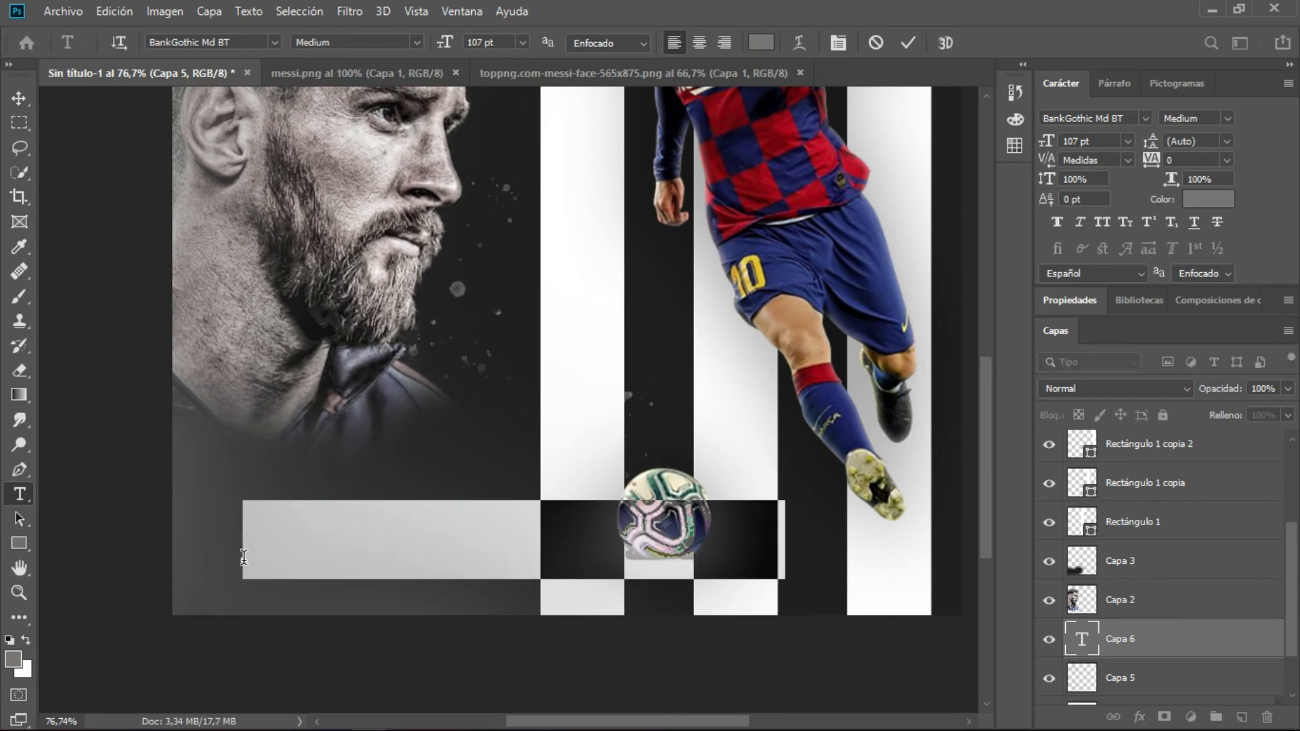
{"action": "key", "text": "BackSpace"}
{"action": "left_click_drag", "start_coordinate": [535, 542], "coordinate": [243, 542]}
{"action": "left_click", "coordinate": [761, 43]}
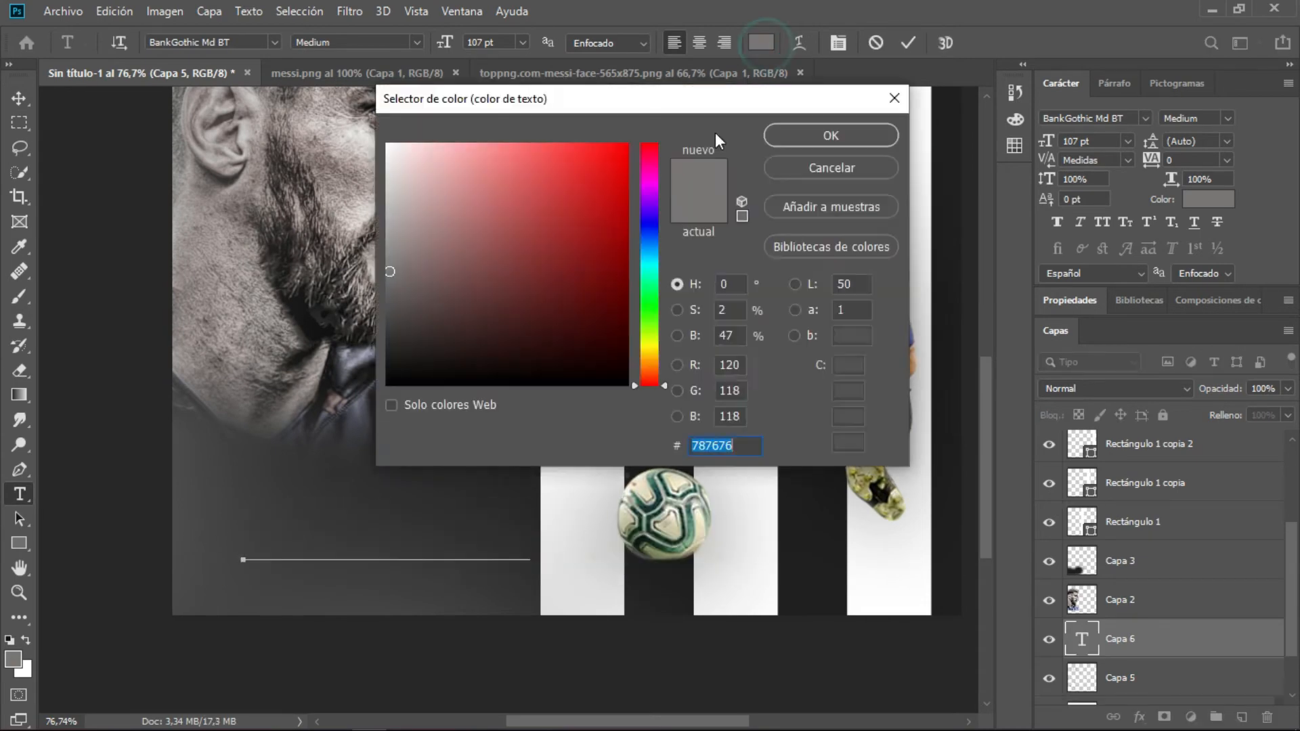
{"action": "type", "text": "ffffff"}
{"action": "left_click", "coordinate": [785, 133]}
Move the MESSI text layer up the layer stack to just above Capa 3.
{"action": "left_click_drag", "start_coordinate": [1173, 686], "coordinate": [1160, 566]}
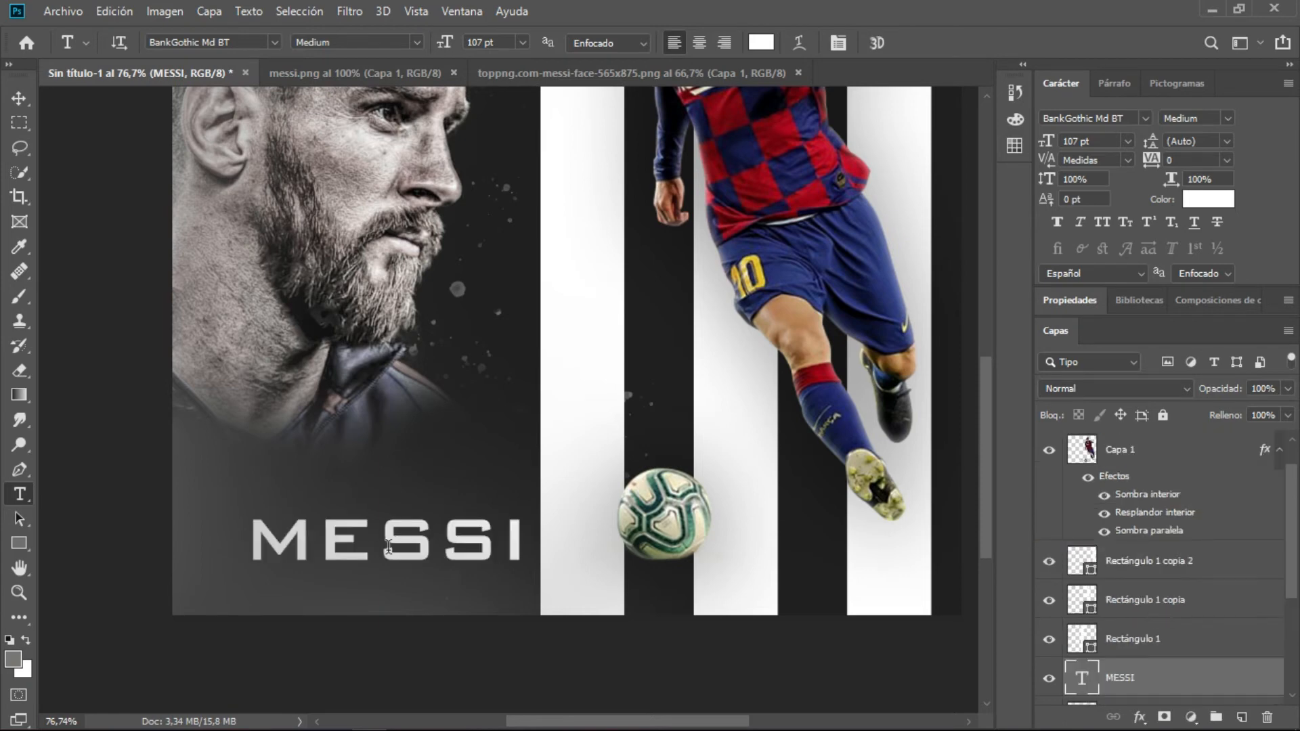
{"action": "key", "text": "v"}
{"action": "key", "text": "ctrl+v"}
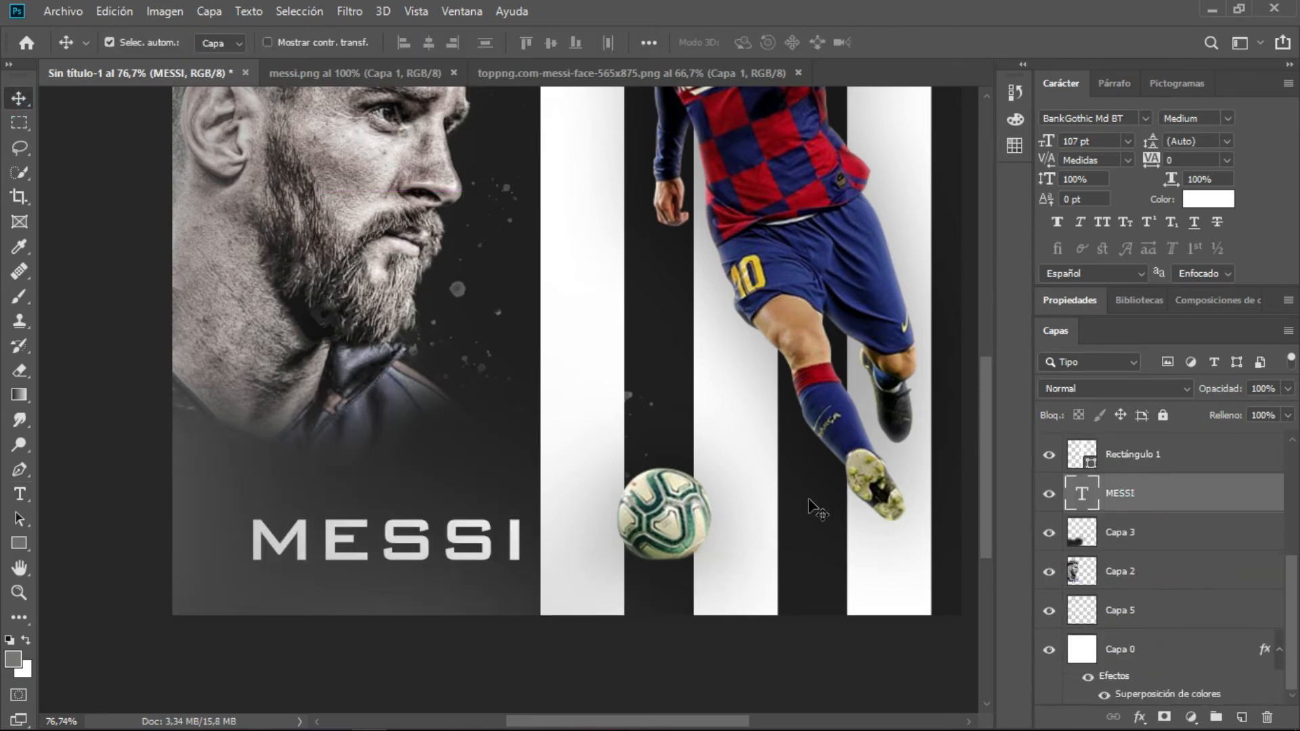
{"action": "scroll", "coordinate": [1156, 562], "scroll_direction": "down", "scroll_amount": 3}
{"action": "left_click", "coordinate": [1156, 562]}
{"action": "left_click", "coordinate": [450, 518]}
{"action": "scroll", "coordinate": [1184, 596], "scroll_direction": "down", "scroll_amount": 5}
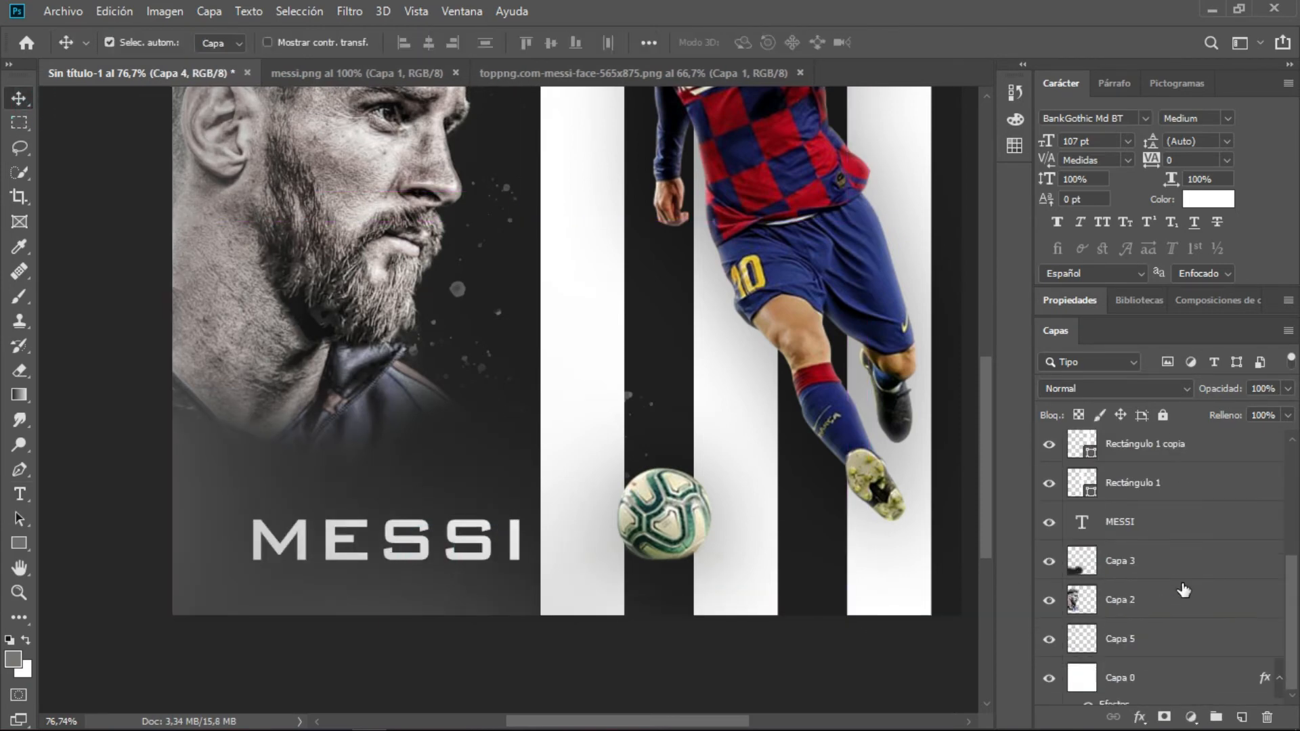
{"action": "left_click", "coordinate": [1126, 499]}
{"action": "left_click", "coordinate": [377, 555]}
{"action": "key", "text": "ctrl+t"}
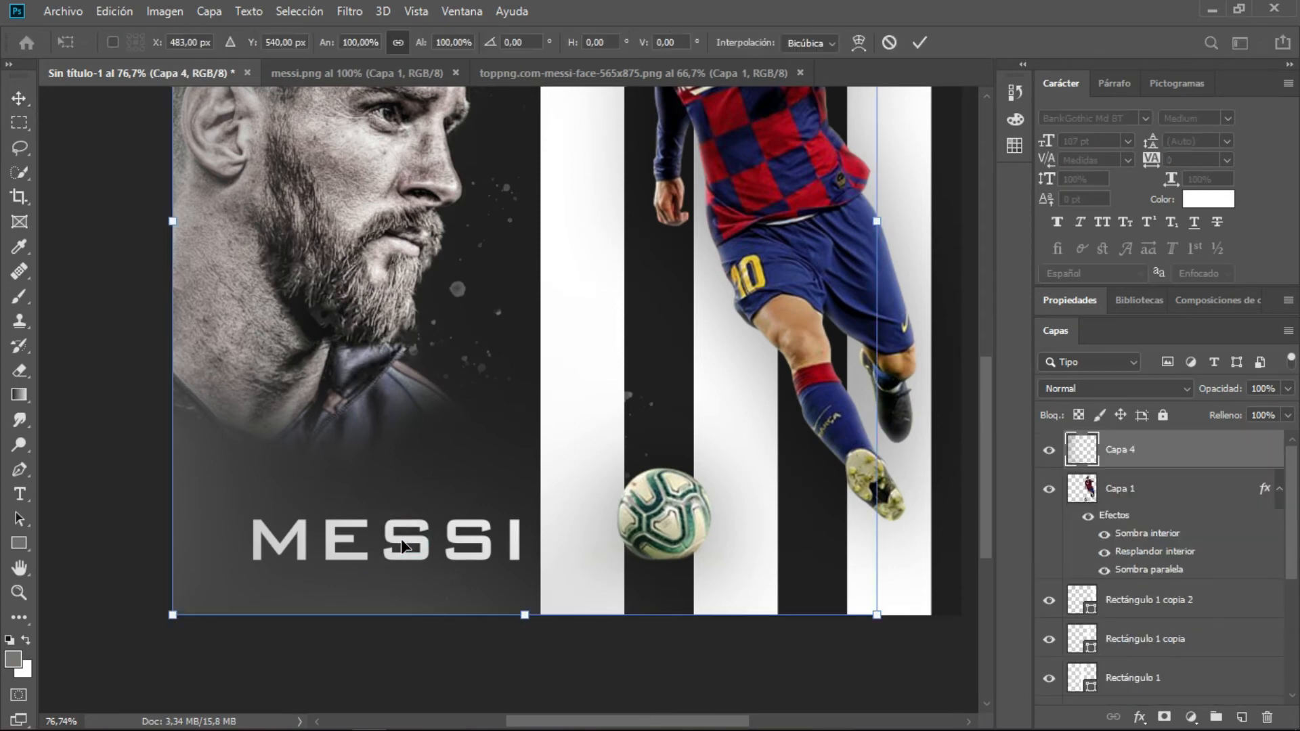
{"action": "key", "text": "Escape"}
Shift the MESSI text slightly left and up beneath the portrait, and bring its layer to the top of the layer stack.
{"action": "scroll", "coordinate": [1132, 505], "scroll_direction": "down", "scroll_amount": 5}
{"action": "left_click", "coordinate": [1132, 502]}
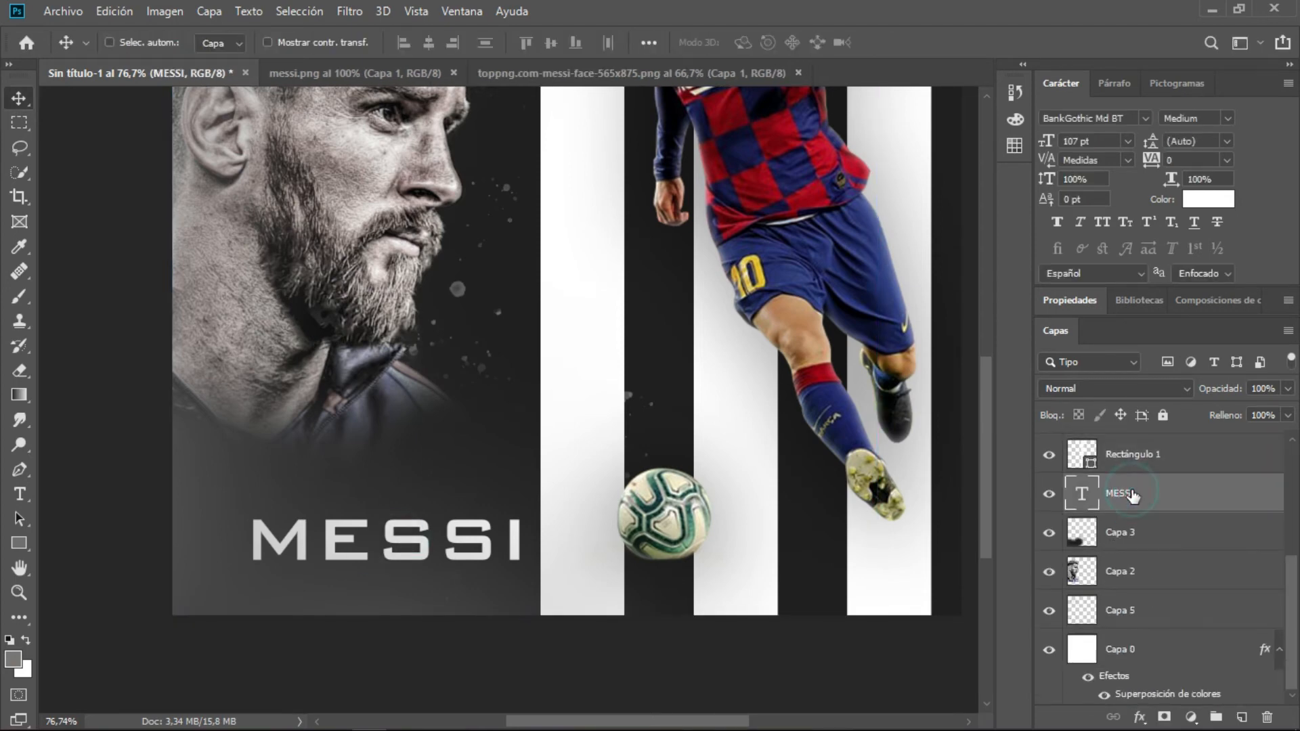
{"action": "key", "text": "ctrl+t"}
{"action": "left_click_drag", "start_coordinate": [420, 552], "coordinate": [361, 577]}
{"action": "key", "text": "Return"}
{"action": "left_click", "coordinate": [364, 584], "text": "ctrl"}
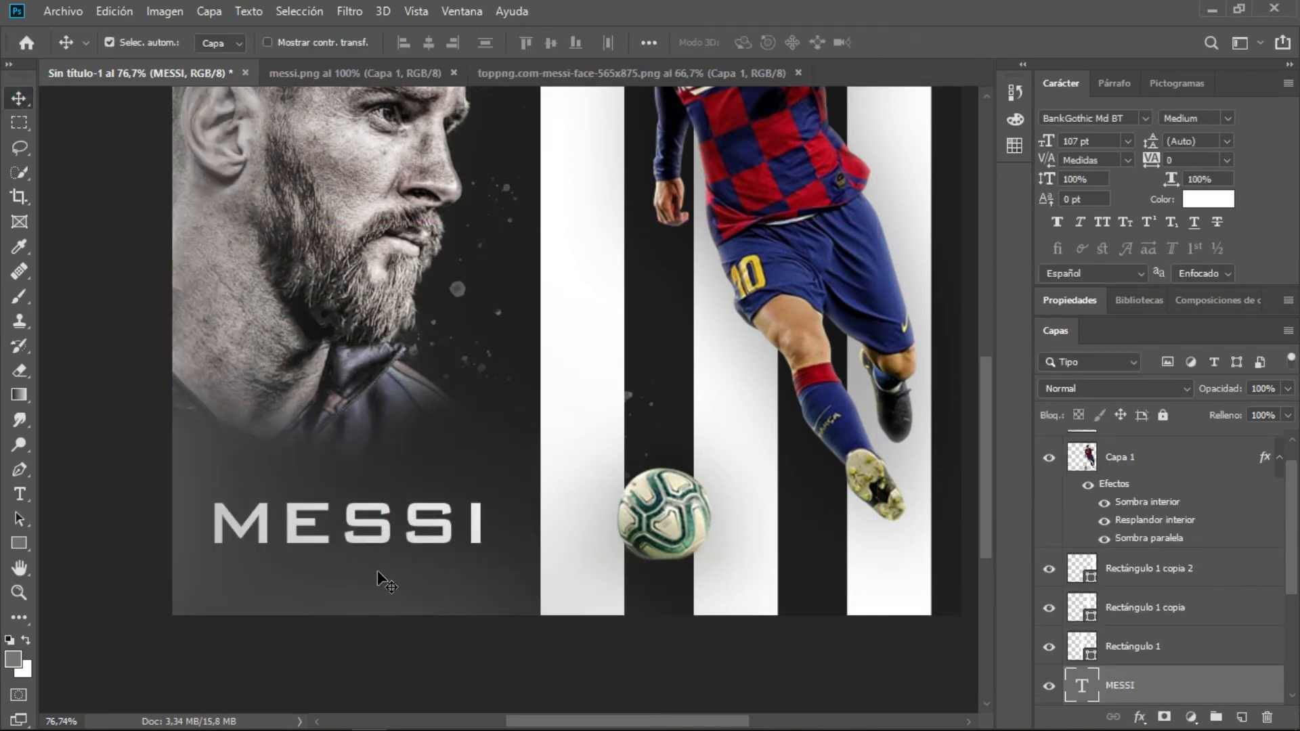
{"action": "left_click_drag", "start_coordinate": [1172, 688], "coordinate": [1151, 439]}
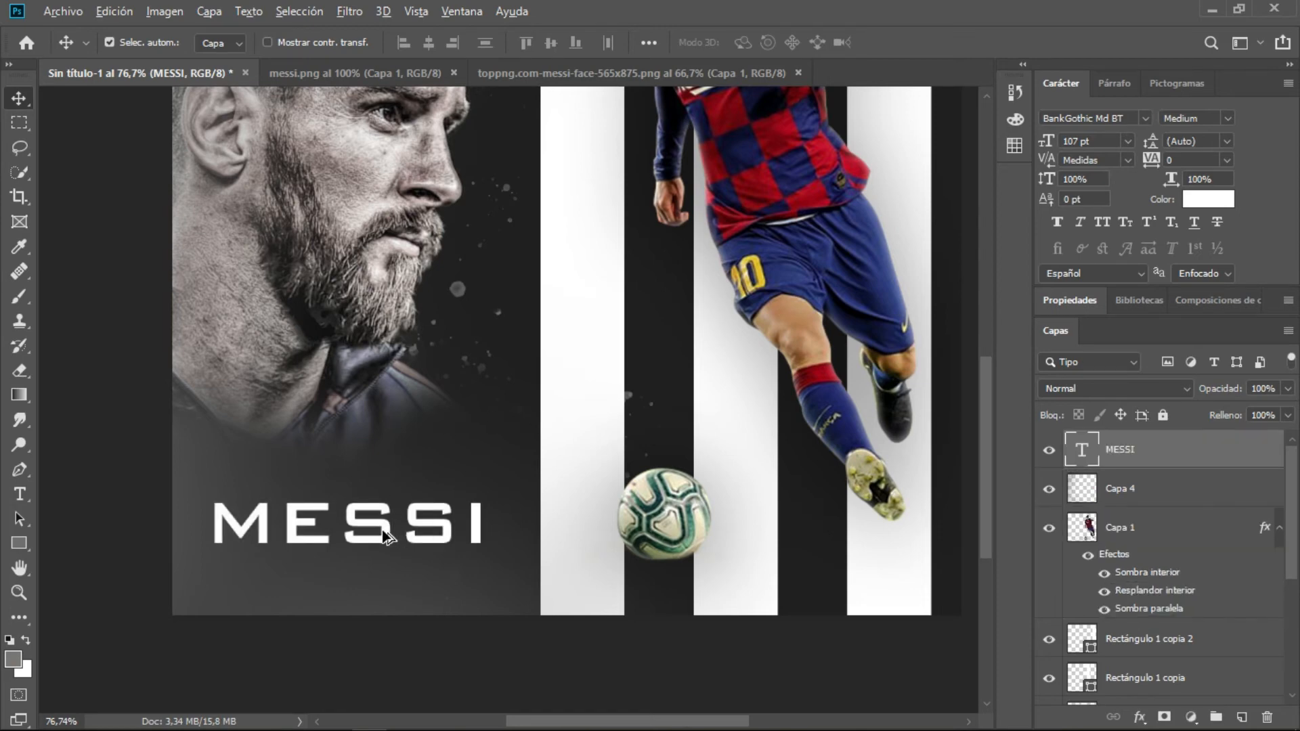
Duplicate the MESSI text straight down so that the copy overlaps the original's lower edge, and fine-tune its vertical position.
{"action": "left_click_drag", "start_coordinate": [383, 533], "coordinate": [383, 581]}
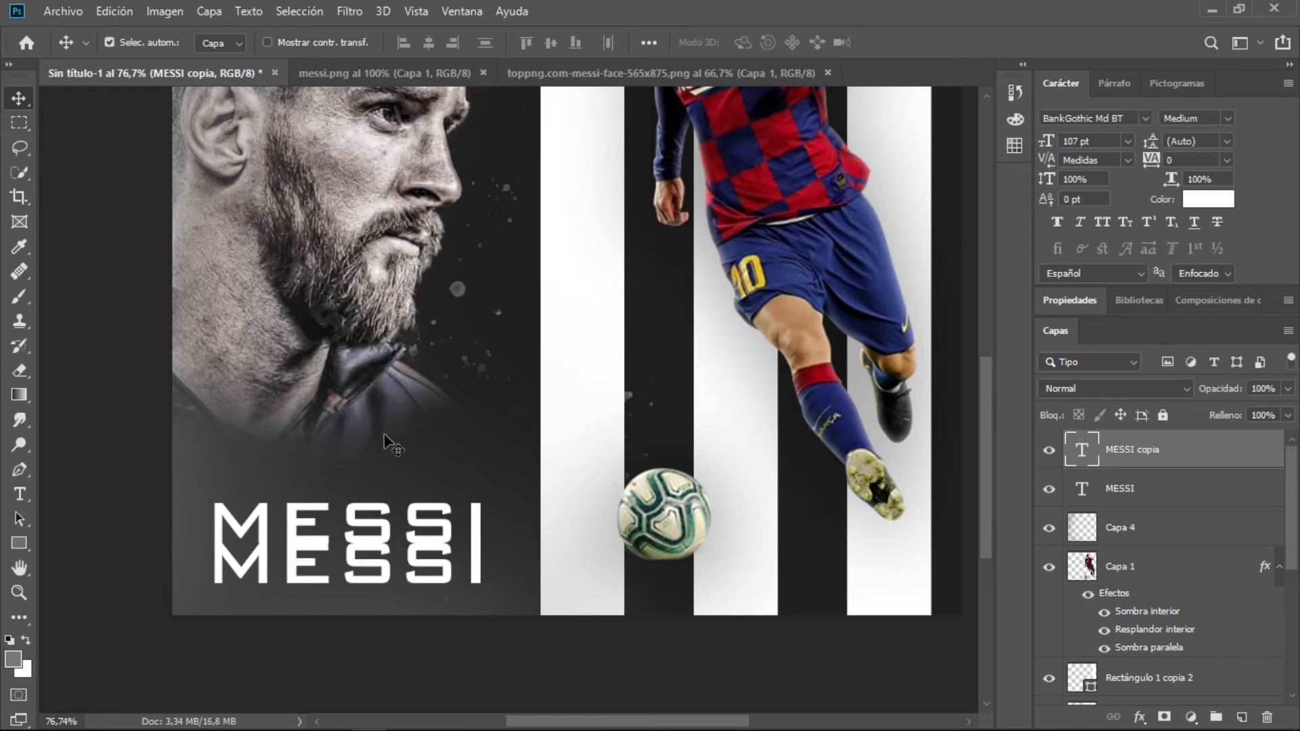
{"action": "scroll", "coordinate": [335, 595], "scroll_direction": "up", "scroll_amount": 5}
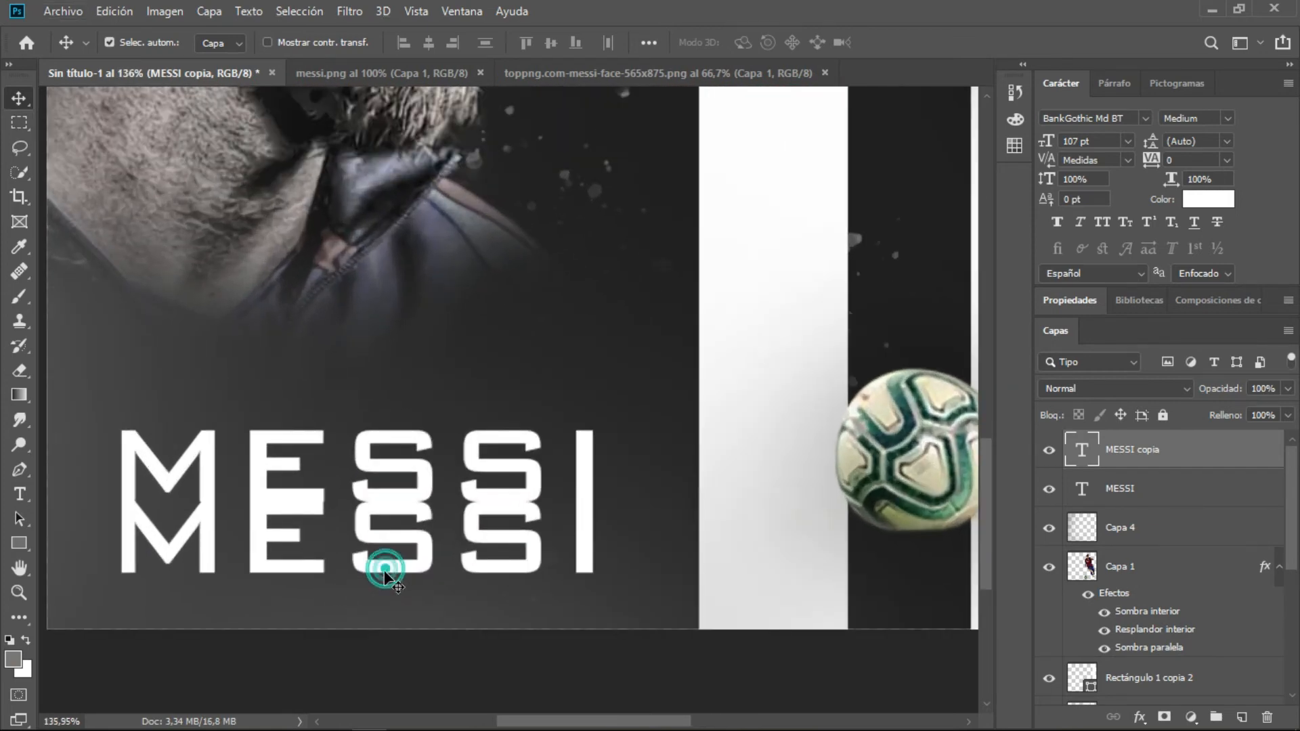
{"action": "left_click_drag", "start_coordinate": [384, 573], "coordinate": [384, 577]}
{"action": "scroll", "coordinate": [275, 449], "scroll_direction": "down", "scroll_amount": 8}
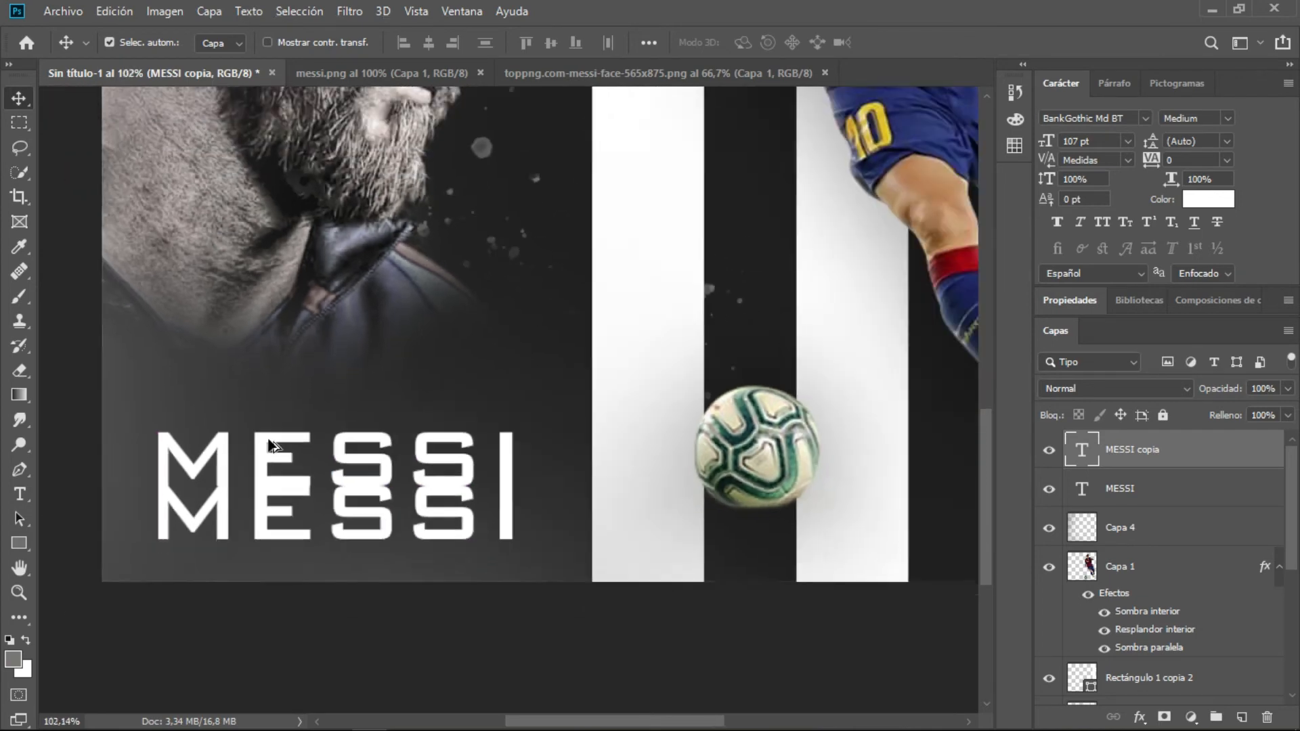
Paint one soft black spot with a 423 px round brush just above the ball on a new layer.
{"action": "key", "text": "ctrl+shift+alt+n"}
{"action": "left_click", "coordinate": [19, 296]}
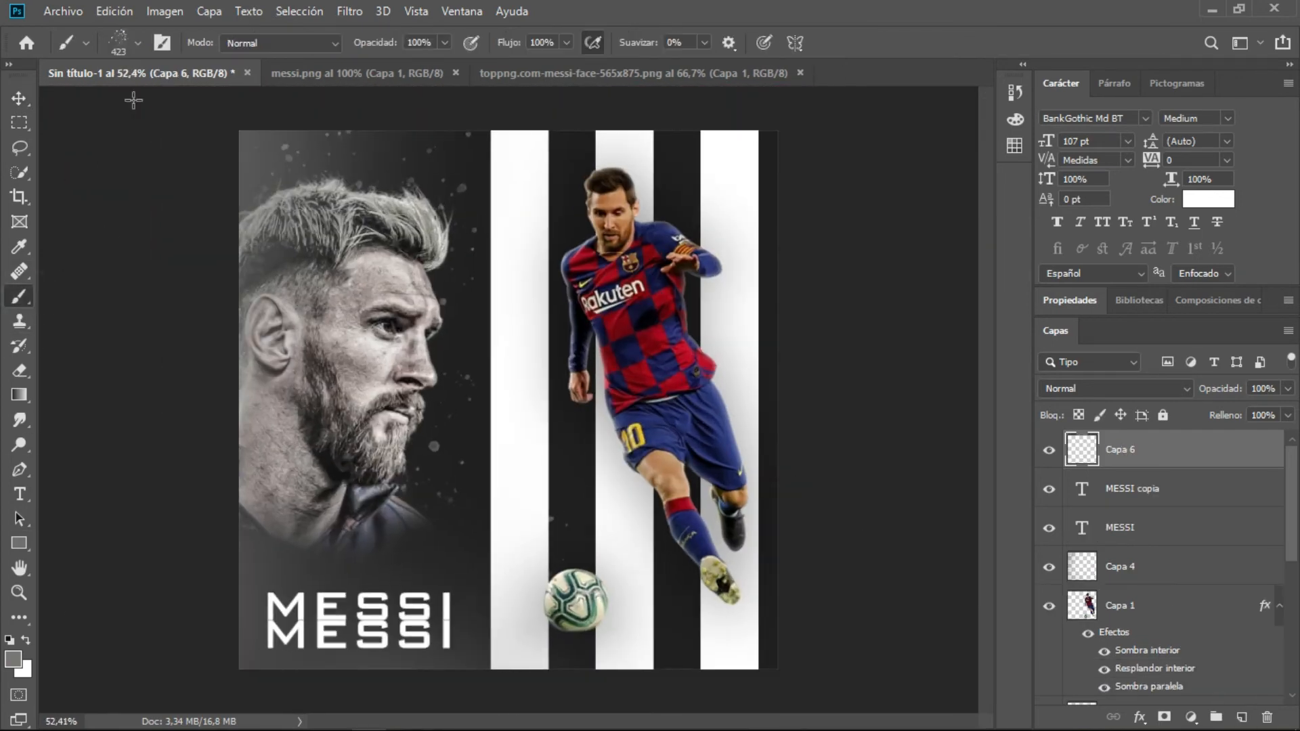
{"action": "left_click", "coordinate": [120, 42]}
{"action": "scroll", "coordinate": [147, 279], "scroll_direction": "down", "scroll_amount": 3}
{"action": "scroll", "coordinate": [147, 280], "scroll_direction": "up", "scroll_amount": 5}
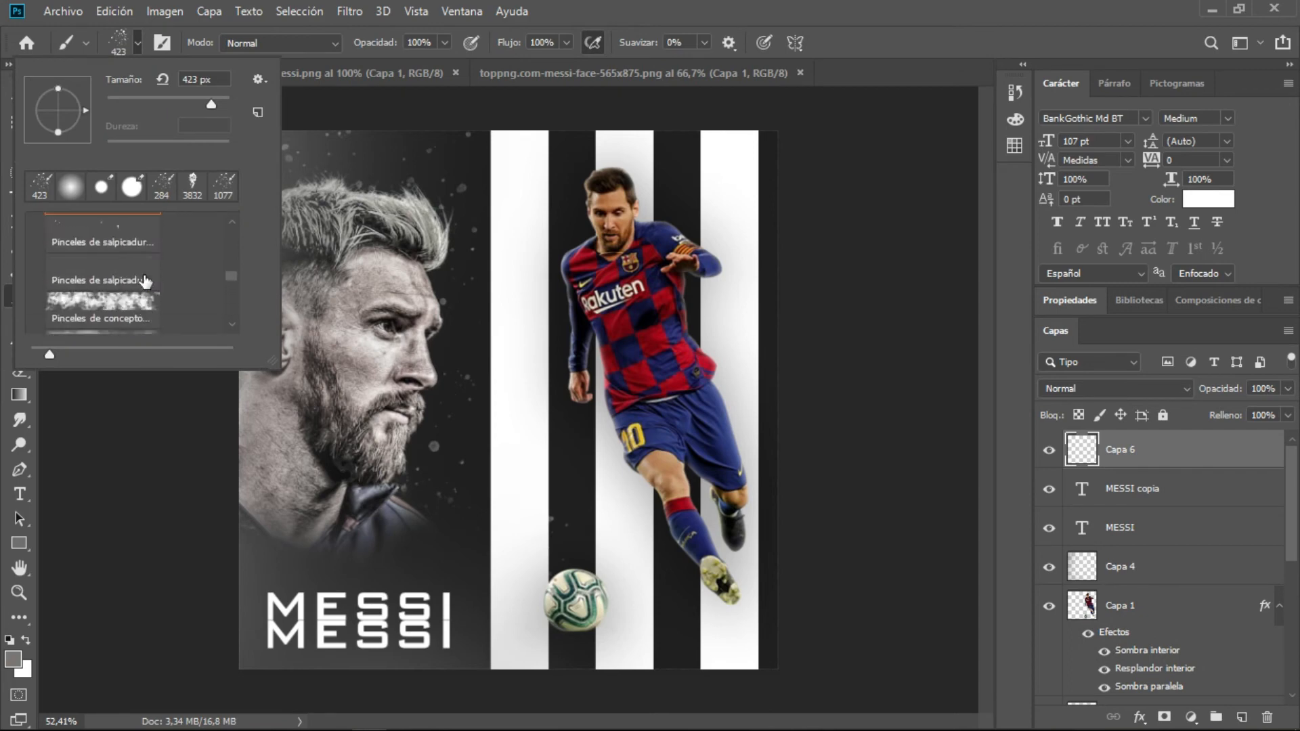
{"action": "key", "text": "Escape"}
{"action": "left_click", "coordinate": [13, 659]}
{"action": "left_click", "coordinate": [399, 378]}
{"action": "key", "text": "Return"}
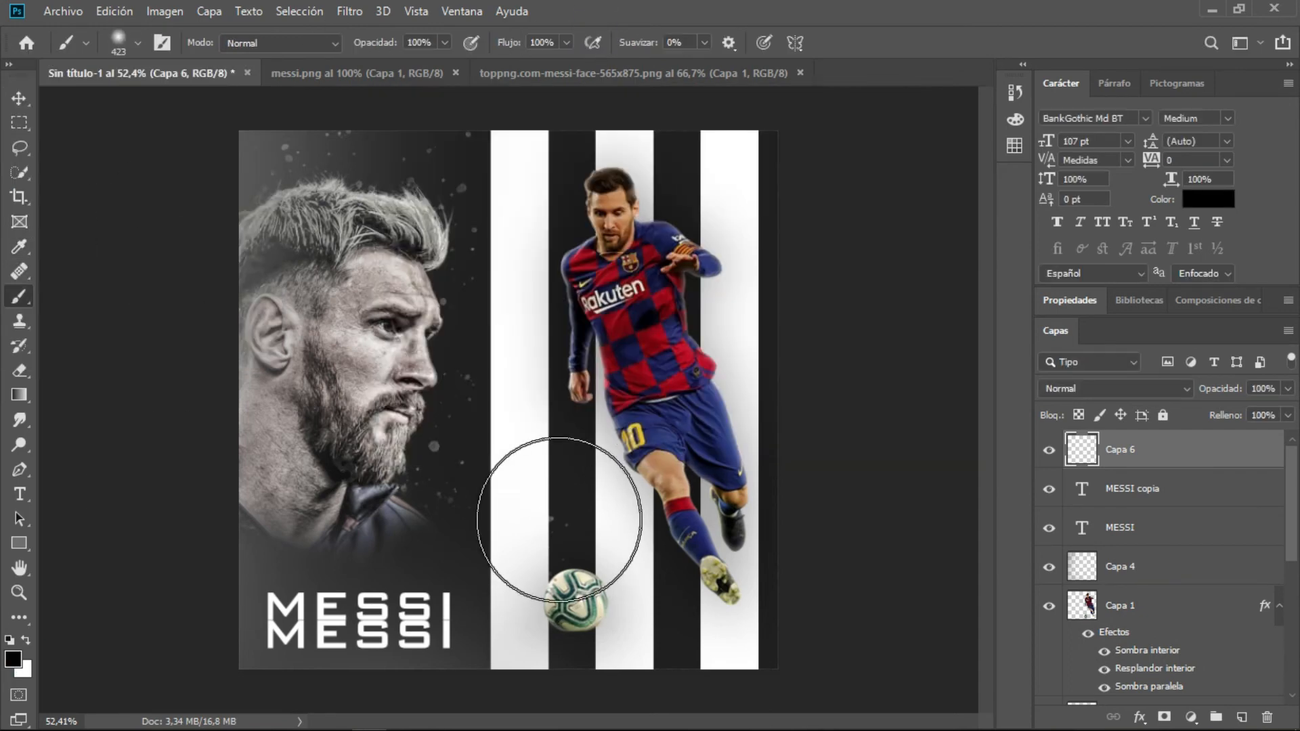
{"action": "left_click", "coordinate": [545, 514]}
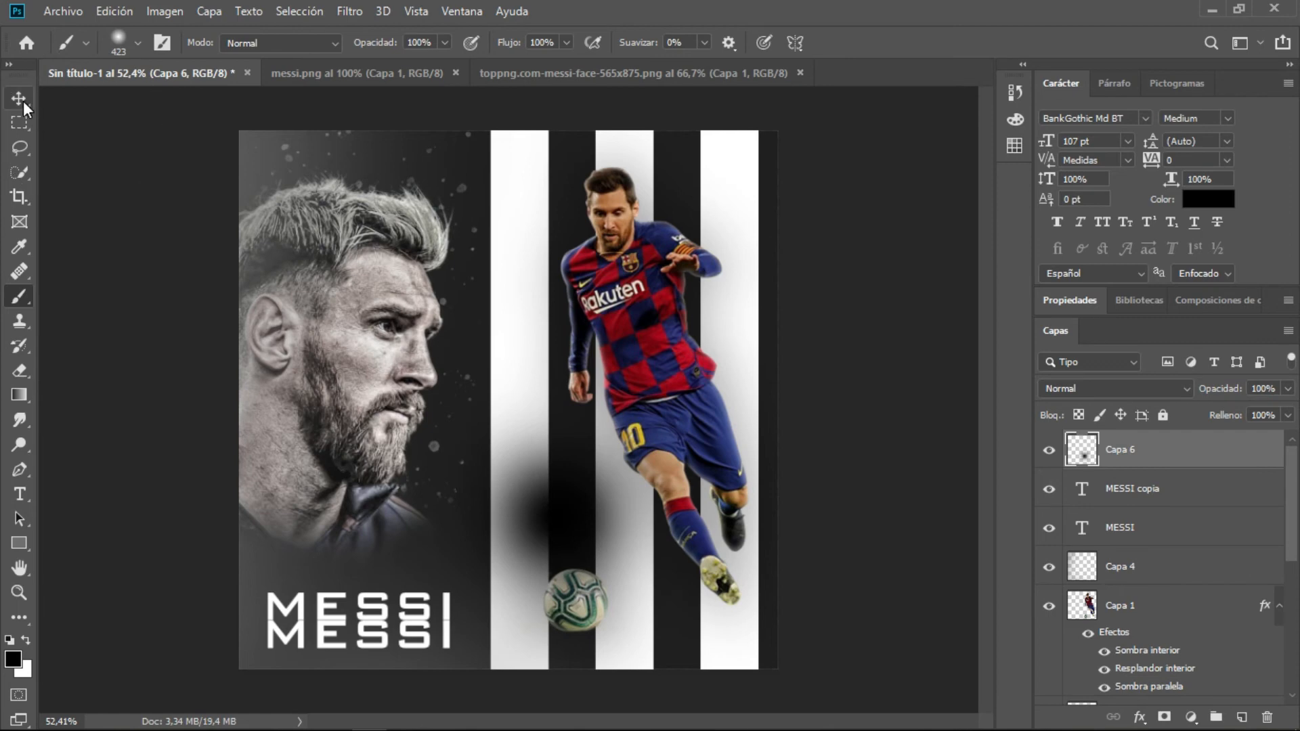
Distort the black spot into a wide, flat shadow of about 12% of its height along the poster's bottom edge beneath the ball.
{"action": "key", "text": "ctrl+t"}
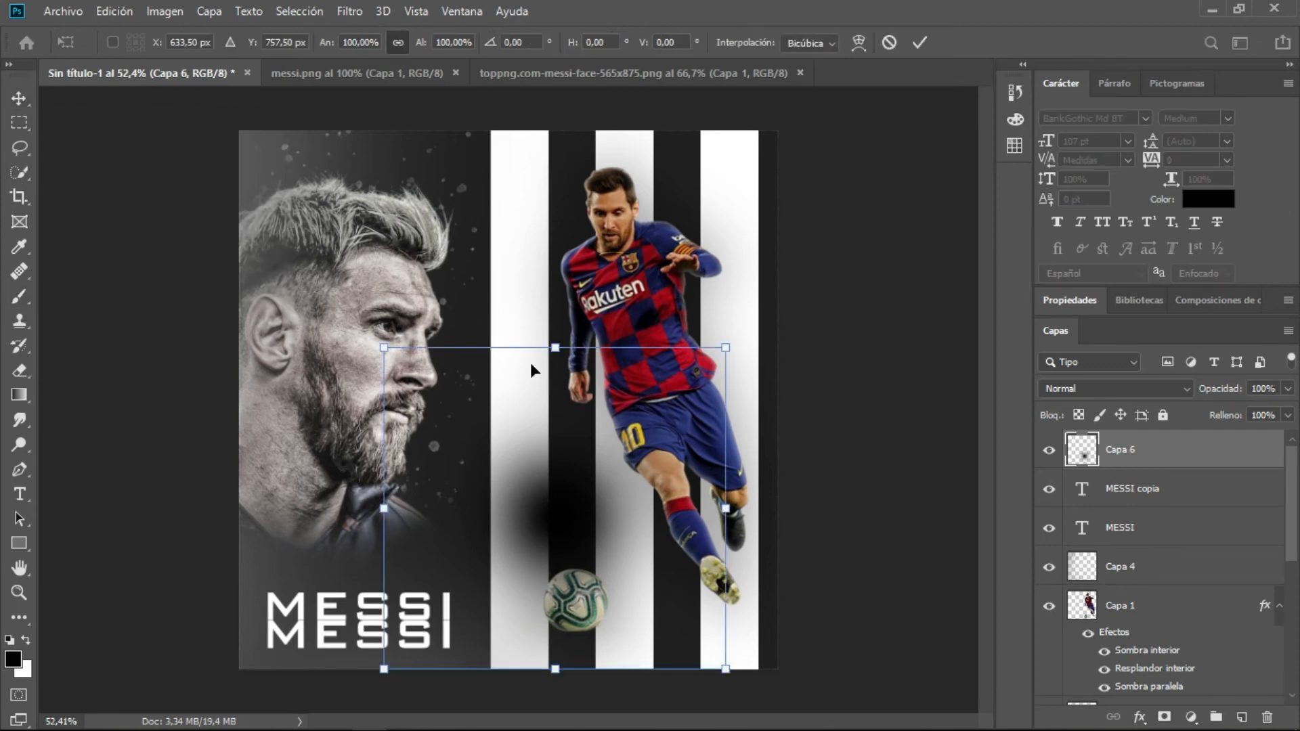
{"action": "right_click", "coordinate": [534, 435]}
{"action": "left_click", "coordinate": [575, 518]}
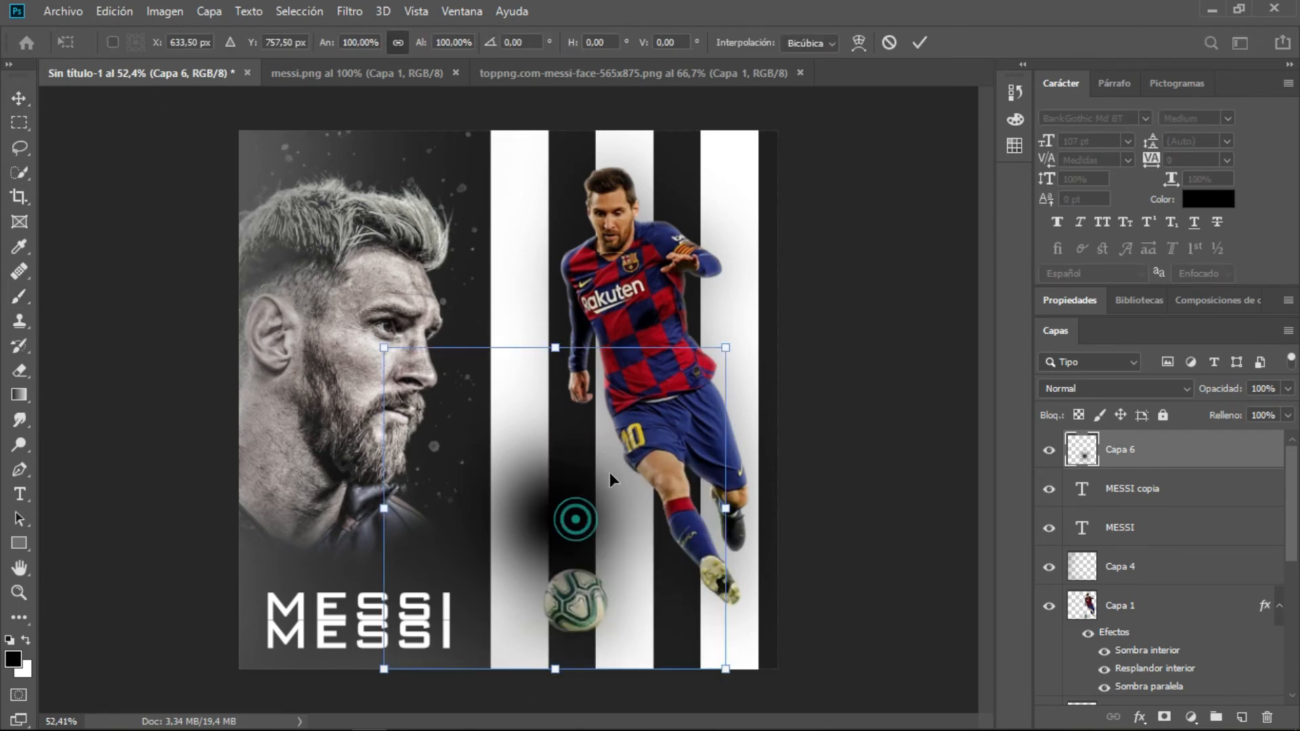
{"action": "left_click_drag", "start_coordinate": [726, 348], "coordinate": [726, 503]}
{"action": "left_click_drag", "start_coordinate": [391, 352], "coordinate": [391, 577]}
{"action": "left_click_drag", "start_coordinate": [732, 499], "coordinate": [735, 630]}
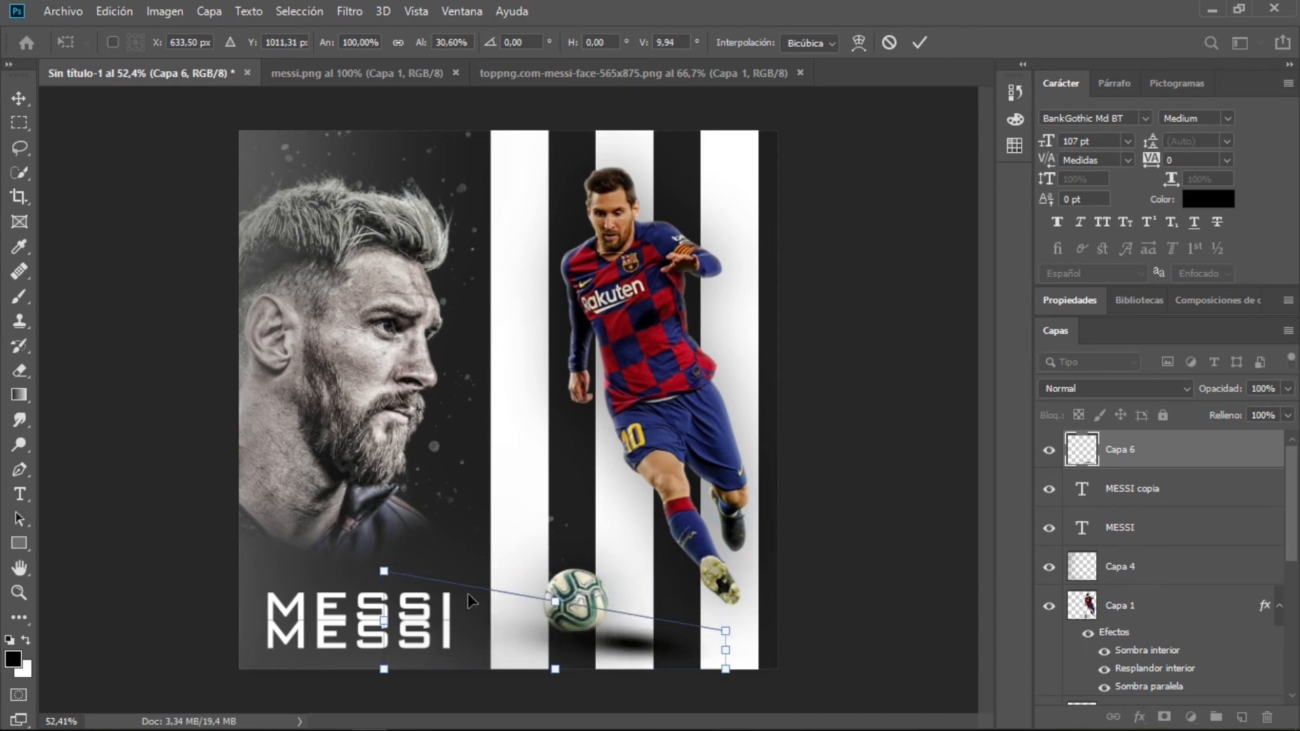
{"action": "scroll", "coordinate": [548, 564], "scroll_direction": "up", "scroll_amount": 2}
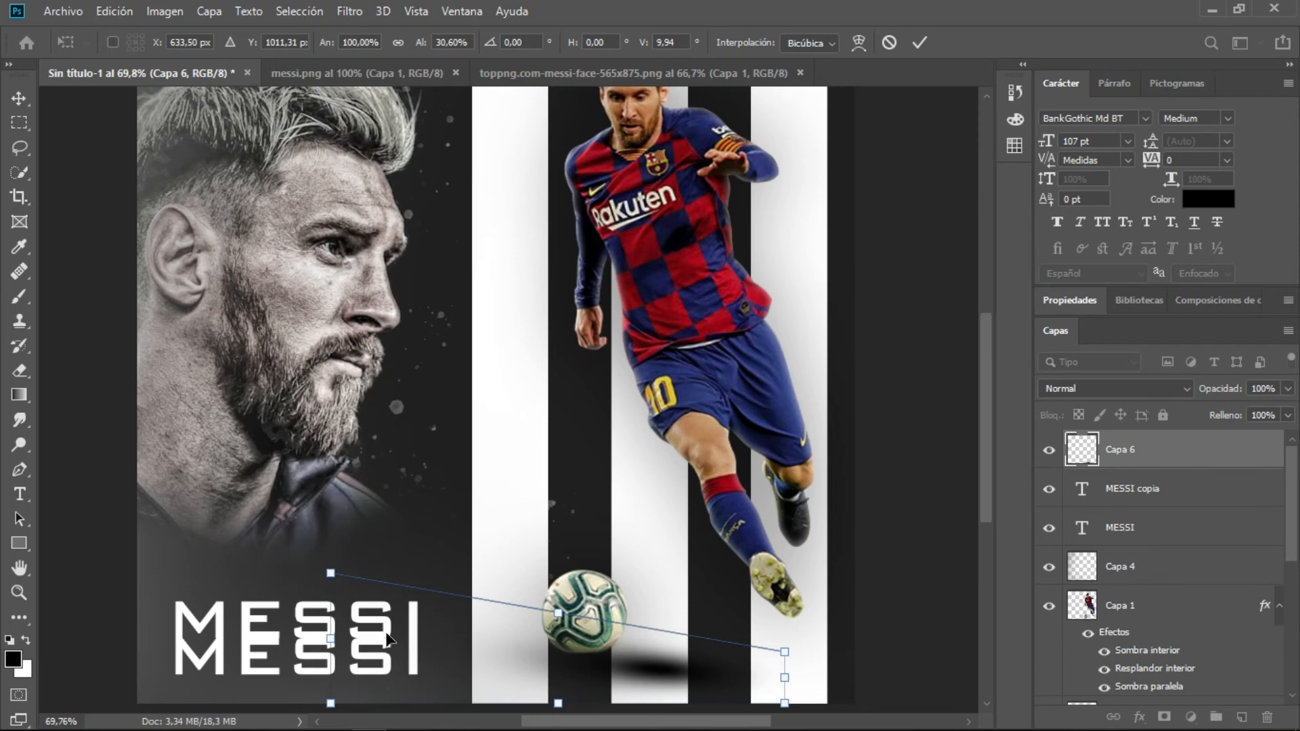
{"action": "left_click_drag", "start_coordinate": [334, 578], "coordinate": [394, 667]}
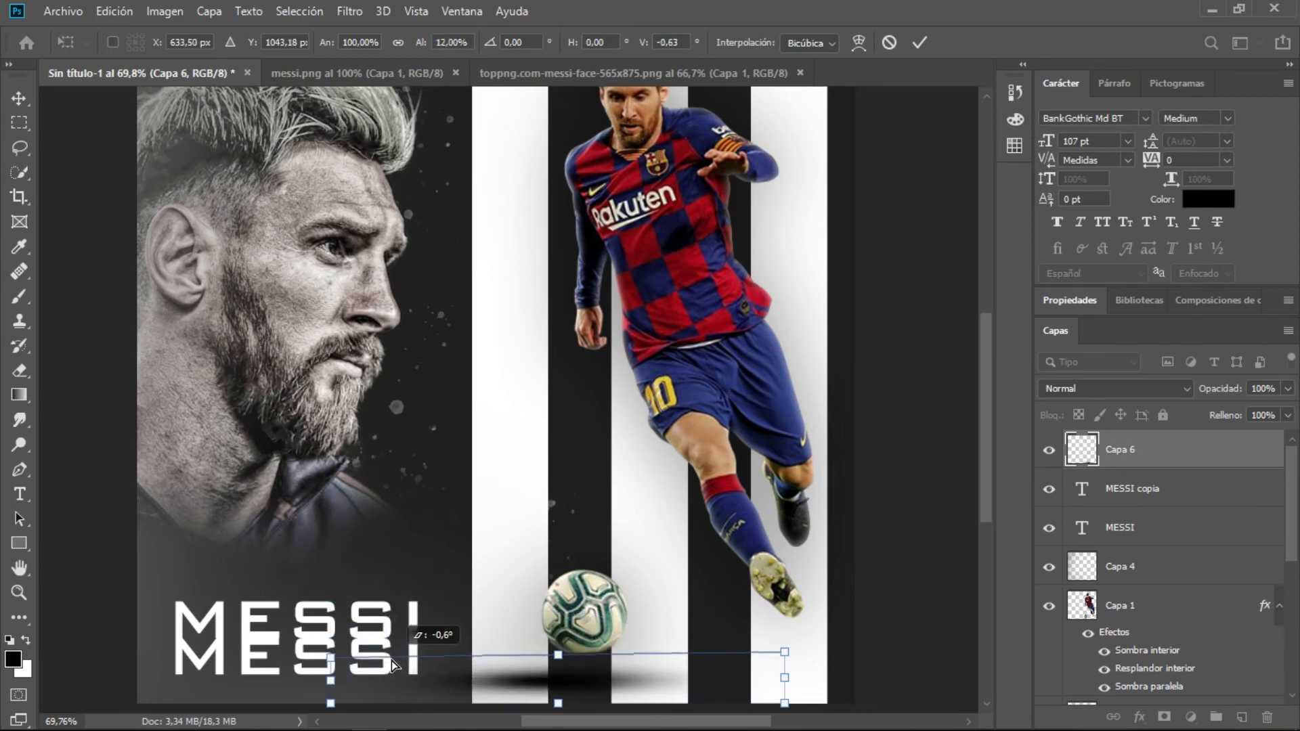
{"action": "scroll", "coordinate": [531, 362], "scroll_direction": "down", "scroll_amount": 4}
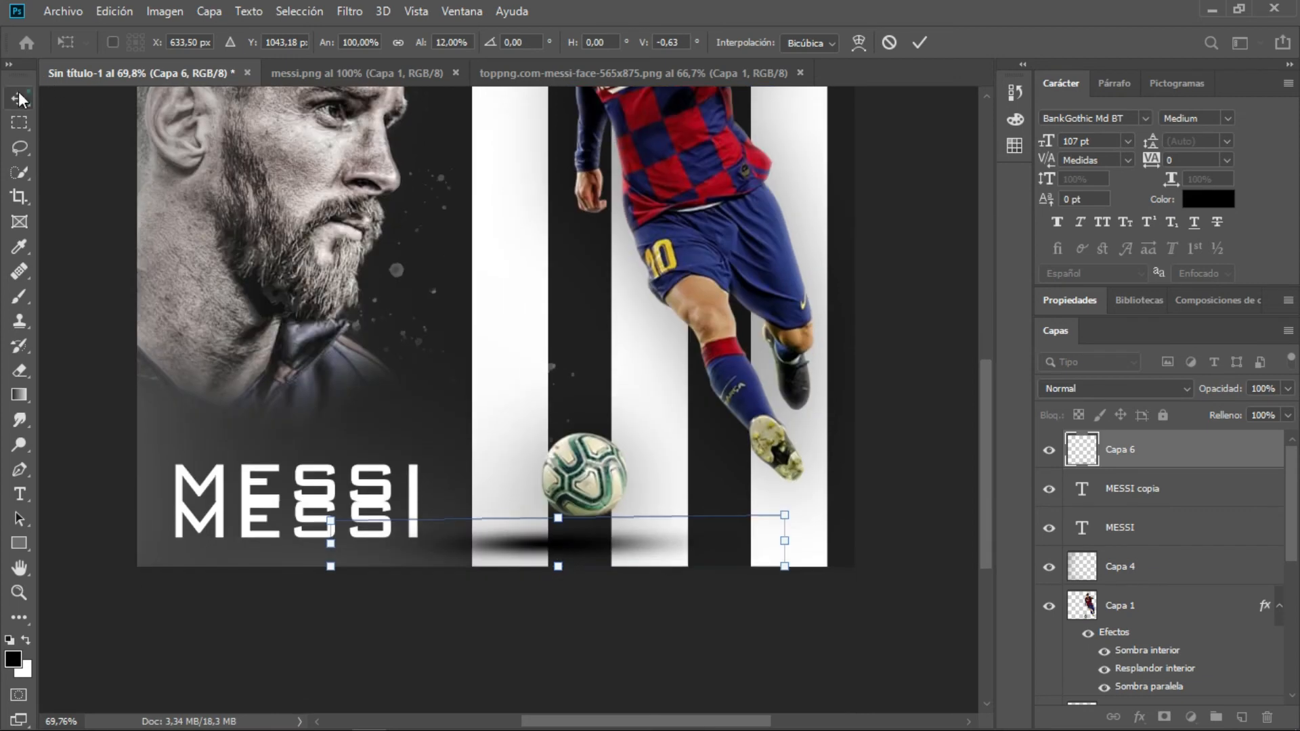
{"action": "key", "text": "Return"}
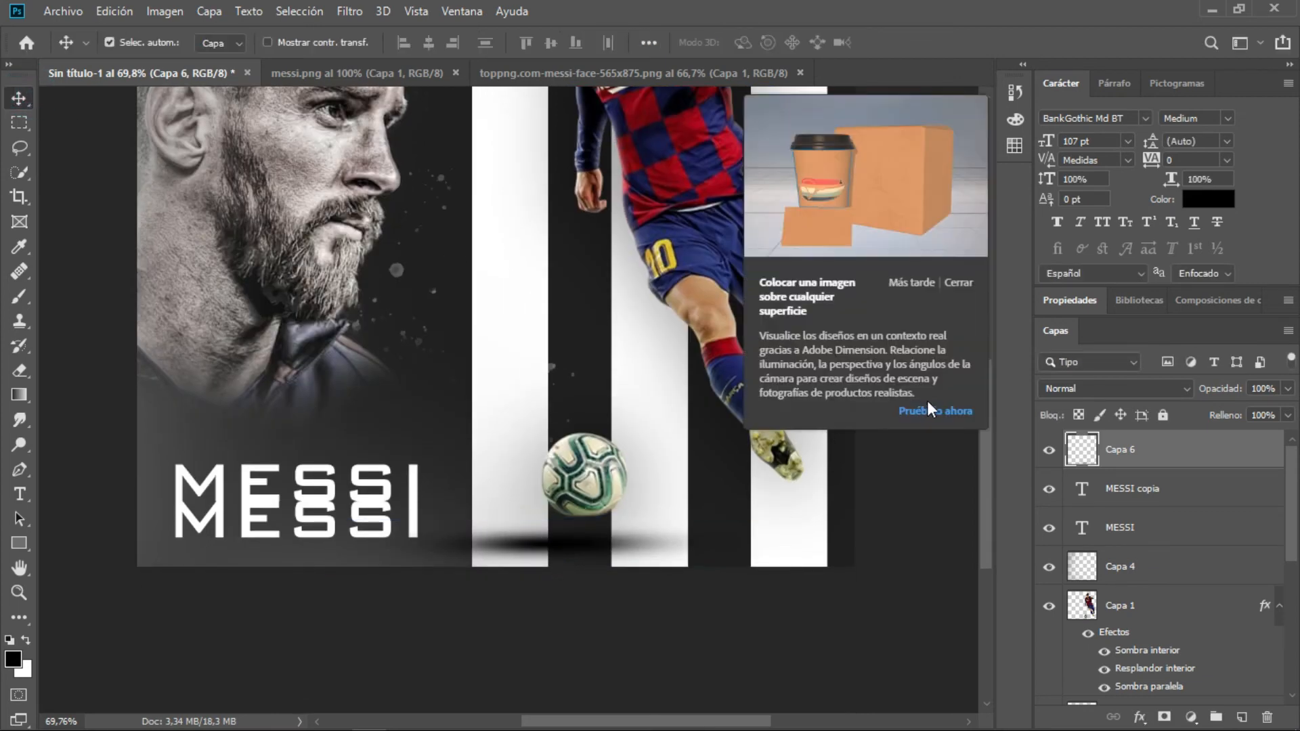
Shift the flattened shadow slightly right and up so that it sits centred under the ball.
{"action": "left_click", "coordinate": [933, 416]}
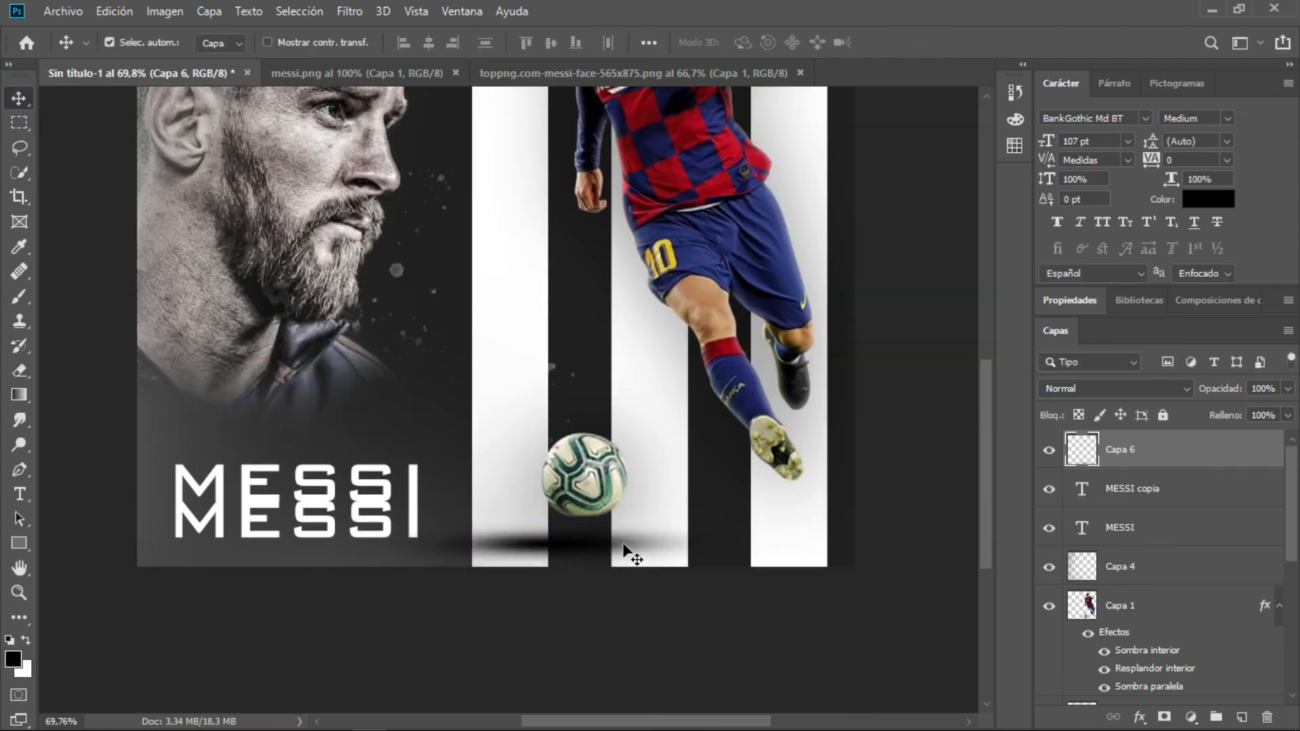
{"action": "left_click_drag", "start_coordinate": [624, 545], "coordinate": [650, 544]}
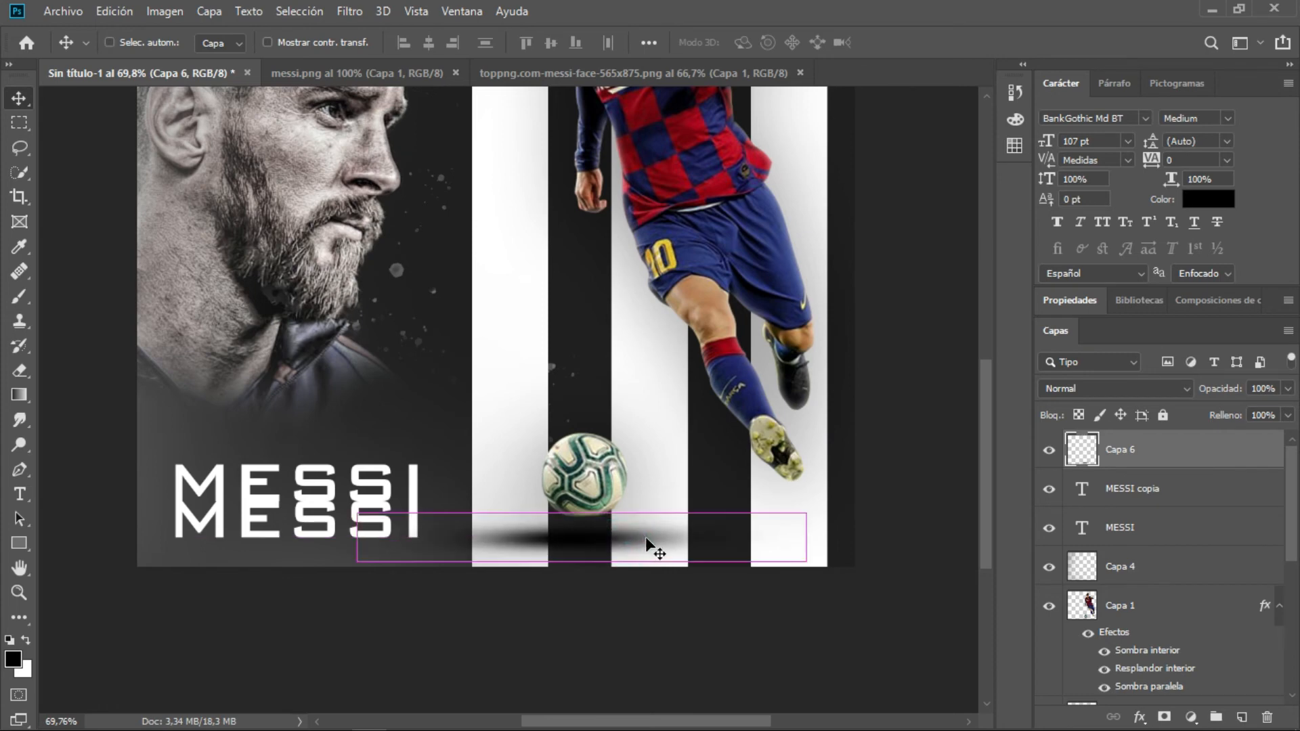
{"action": "key", "text": "ctrl+t"}
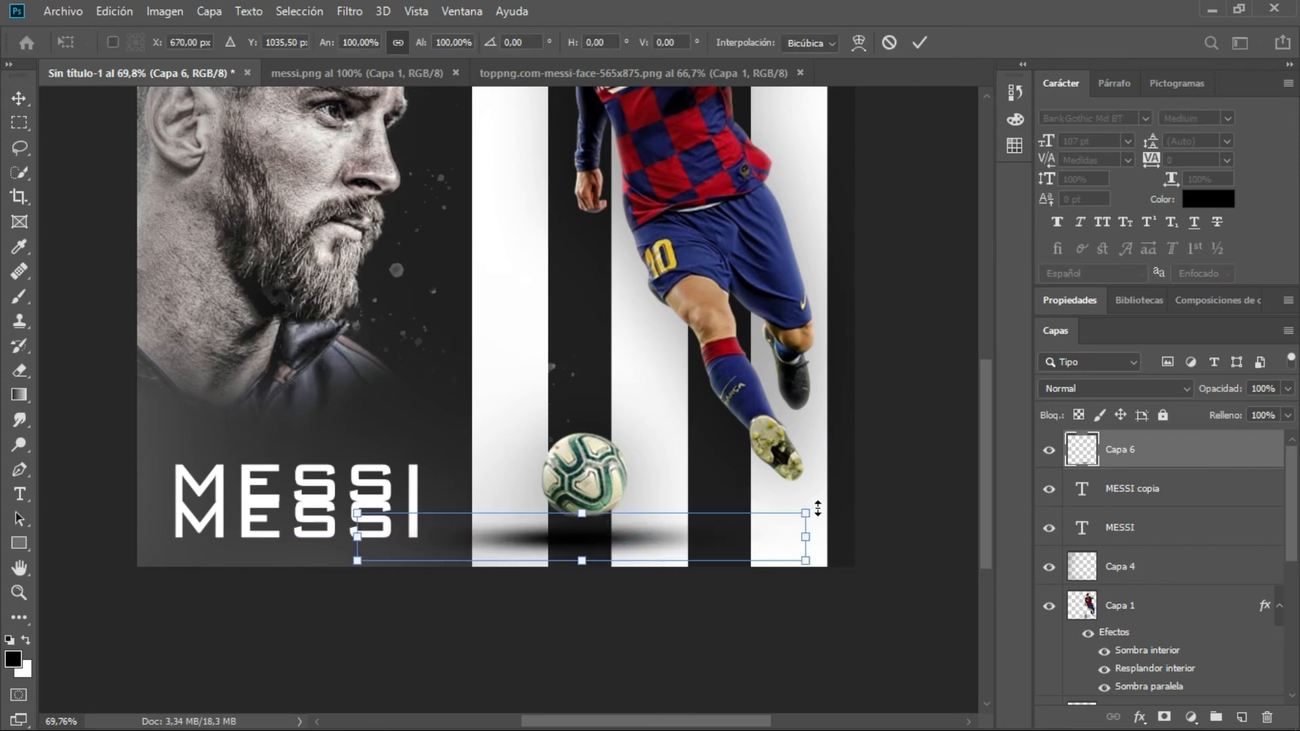
{"action": "left_click_drag", "start_coordinate": [827, 509], "coordinate": [827, 507]}
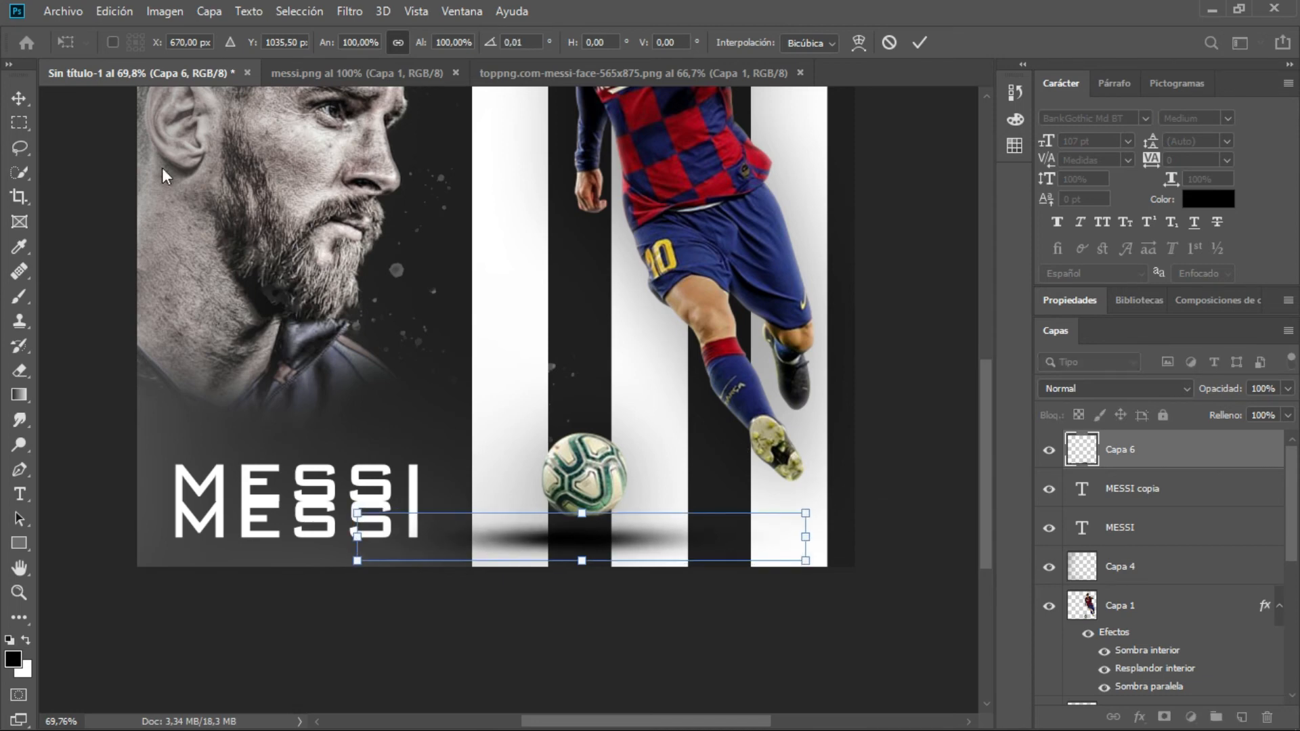
{"action": "left_click", "coordinate": [18, 98]}
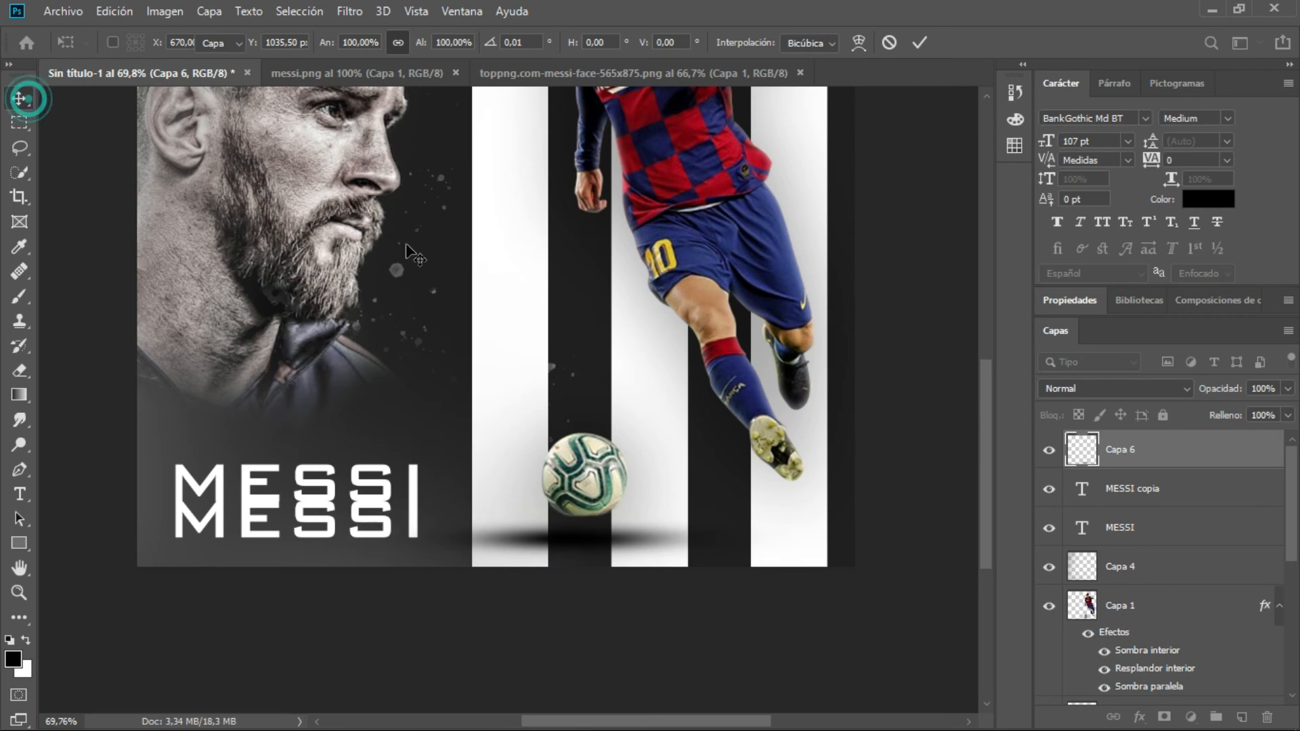
Soften the shadow with a Gaussian blur of 4.8 px radius and duplicate it beneath the player's front foot.
{"action": "left_click", "coordinate": [344, 12]}
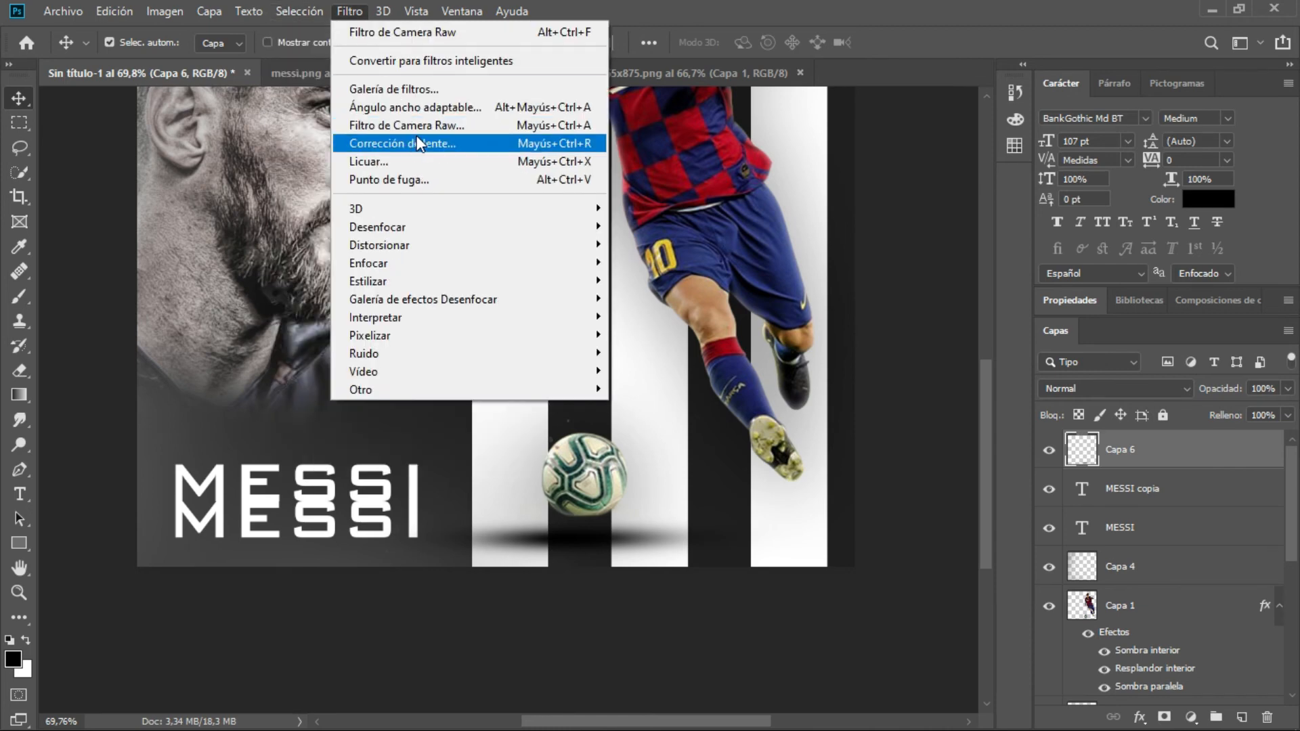
{"action": "mouse_move", "coordinate": [462, 230]}
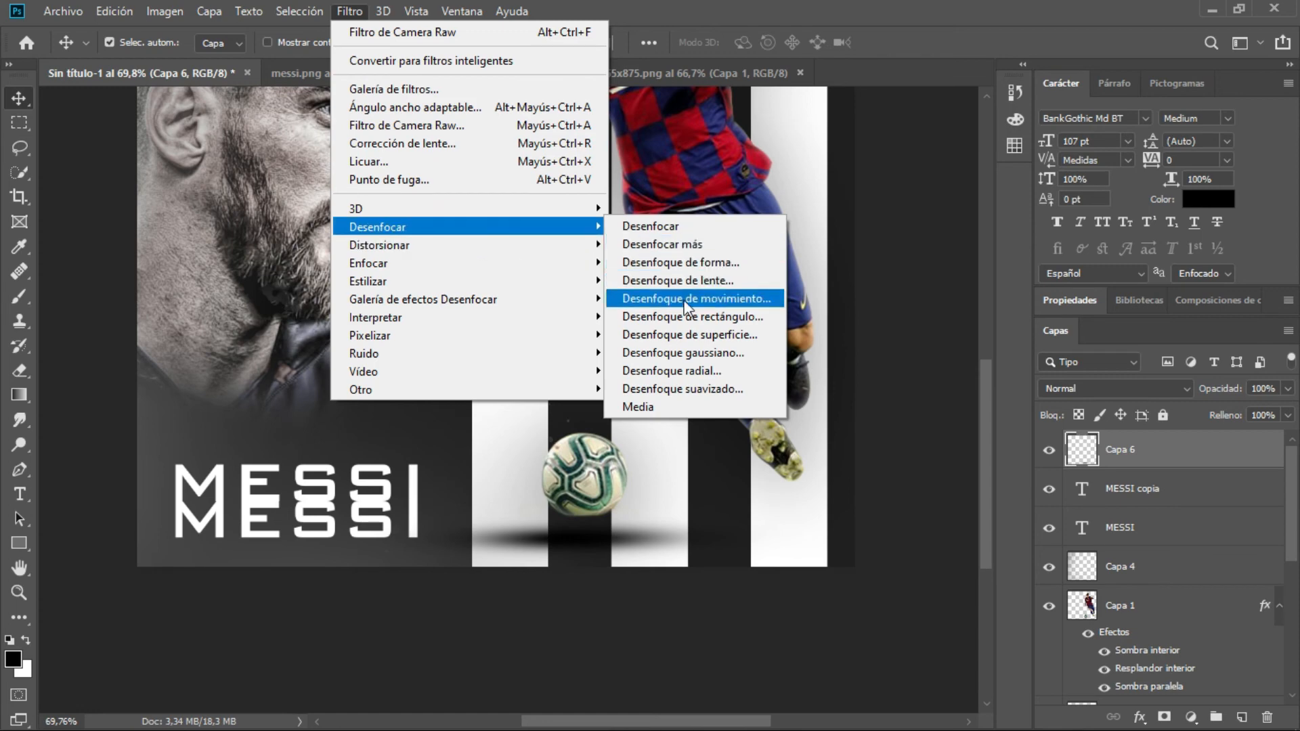
{"action": "left_click", "coordinate": [687, 349]}
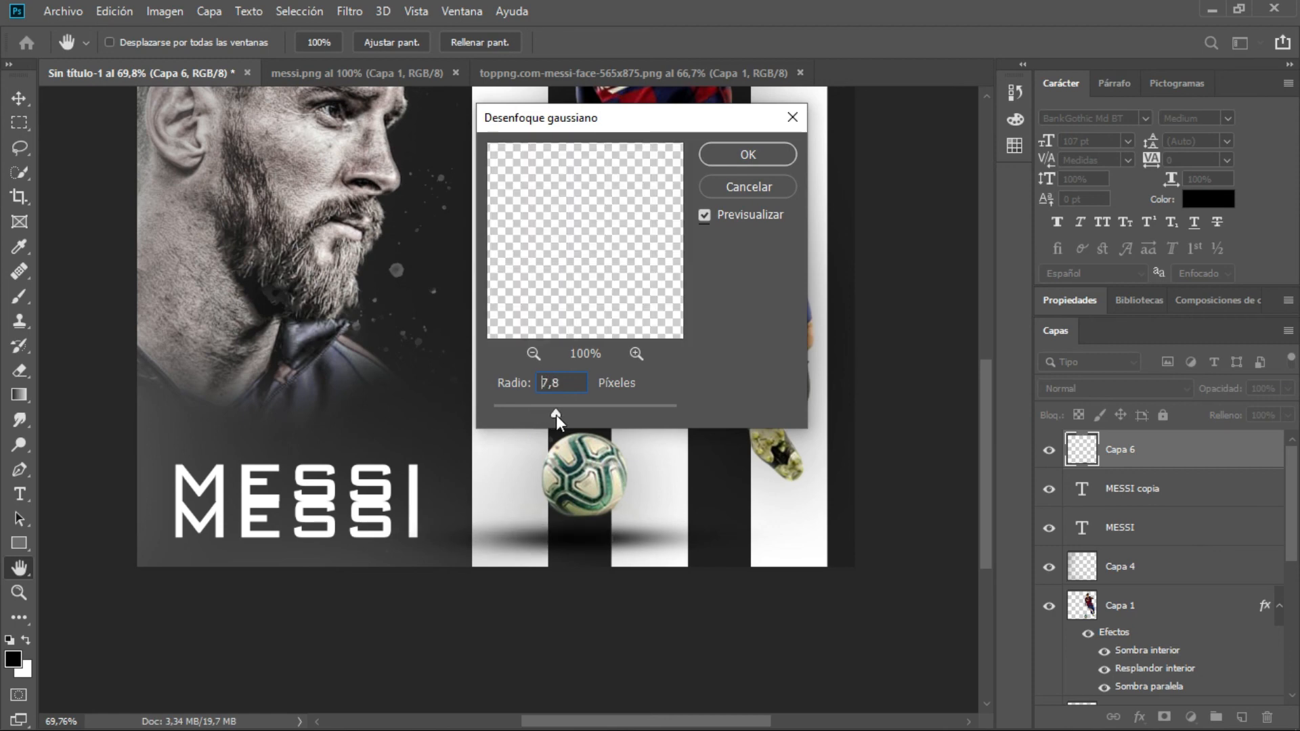
{"action": "left_click_drag", "start_coordinate": [556, 416], "coordinate": [551, 416]}
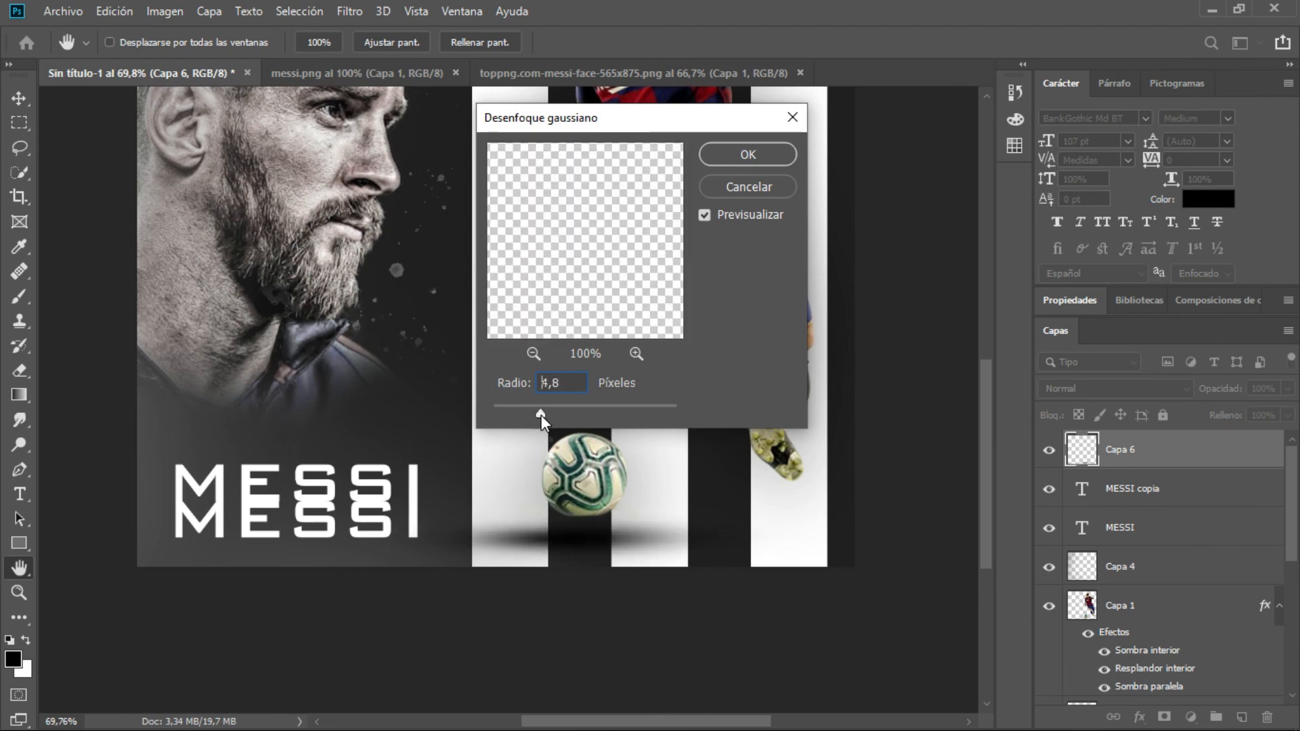
{"action": "left_click", "coordinate": [761, 157]}
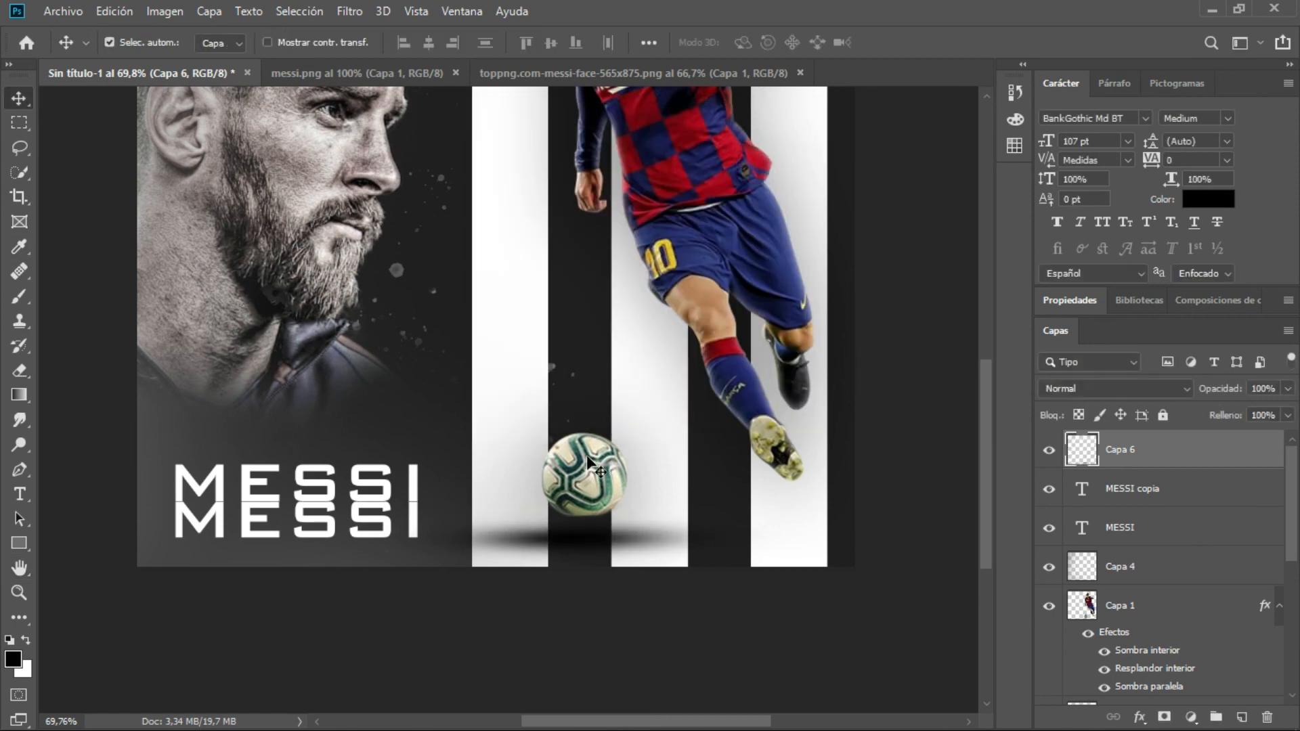
{"action": "left_click_drag", "start_coordinate": [613, 531], "coordinate": [778, 498]}
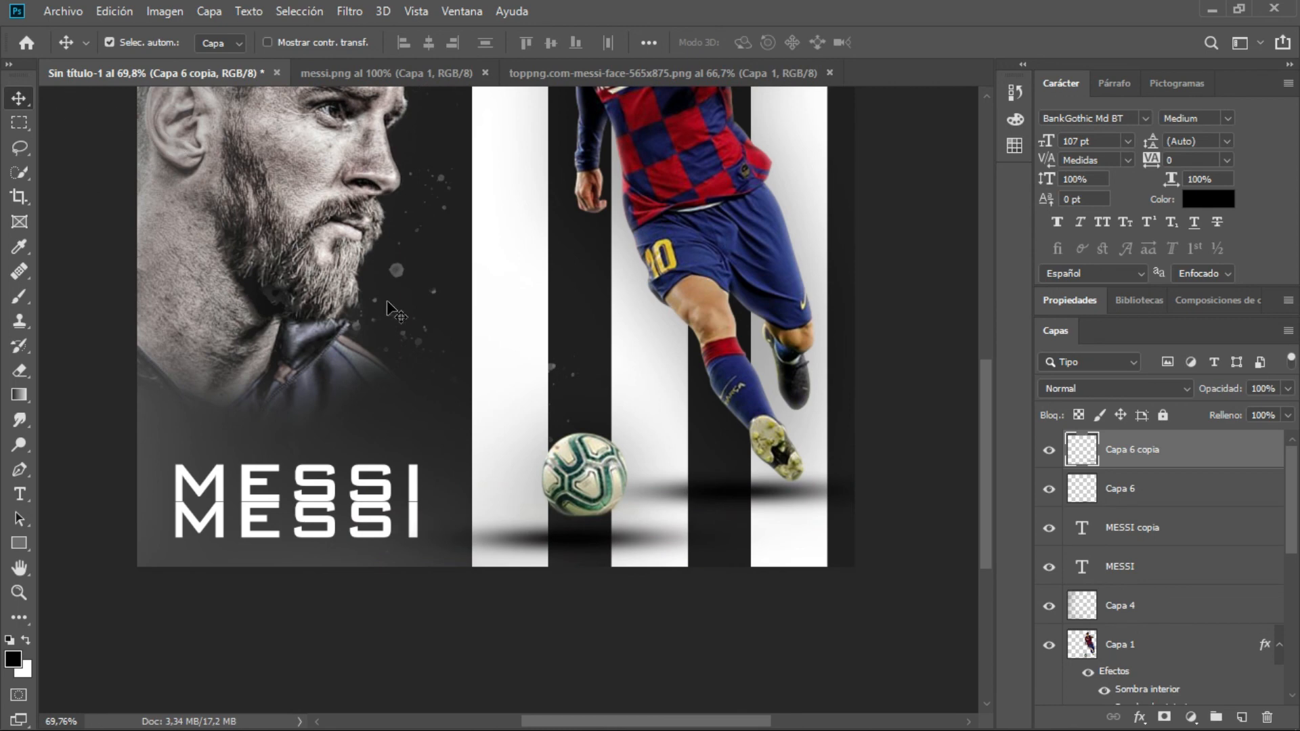
Scale the original shadow on Capa 6 to about 57% width and 86% height and place it directly under the ball.
{"action": "left_click", "coordinate": [539, 542]}
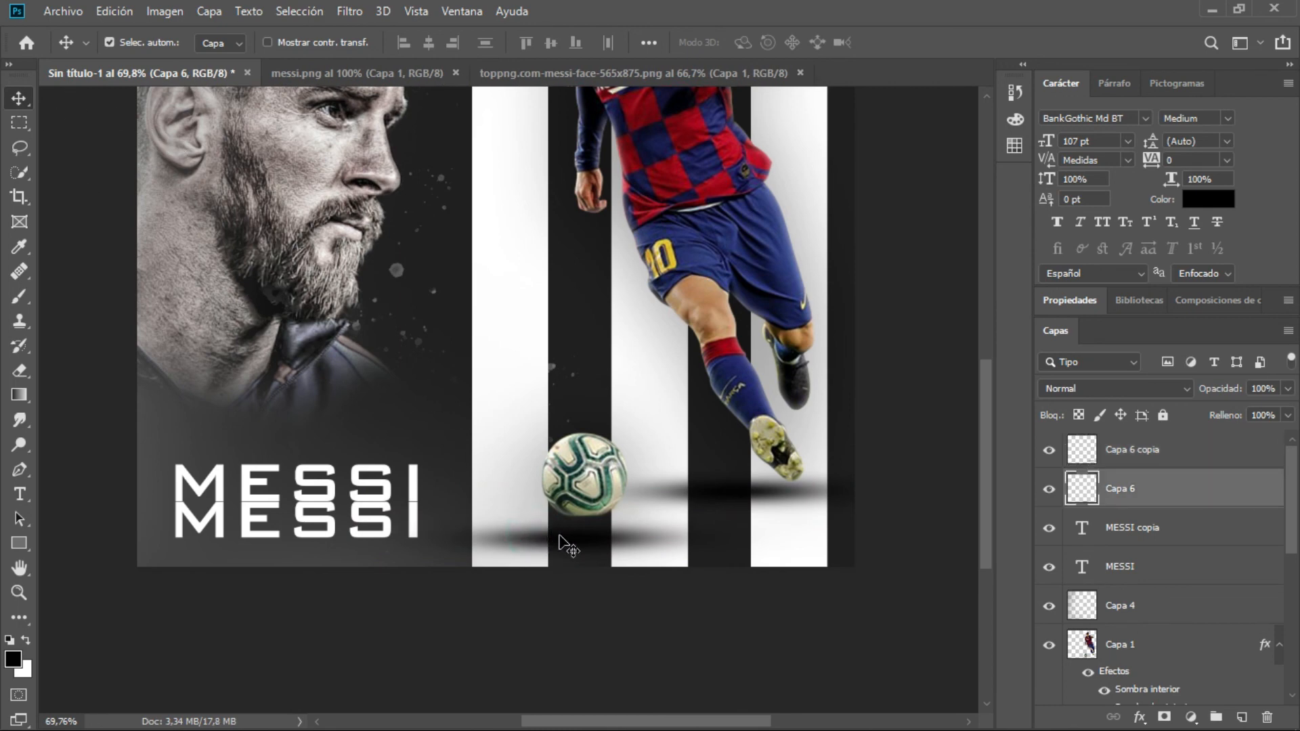
{"action": "key", "text": "ctrl+t"}
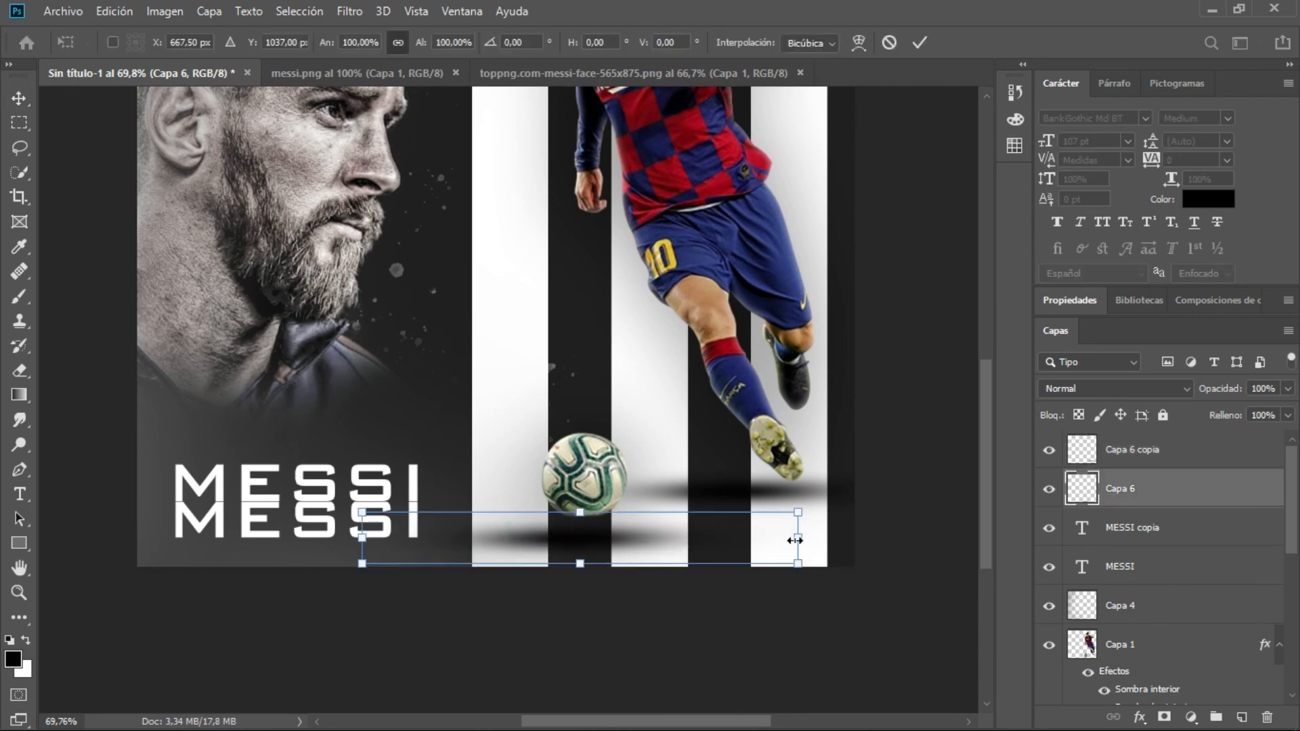
{"action": "left_click_drag", "start_coordinate": [796, 540], "coordinate": [630, 523]}
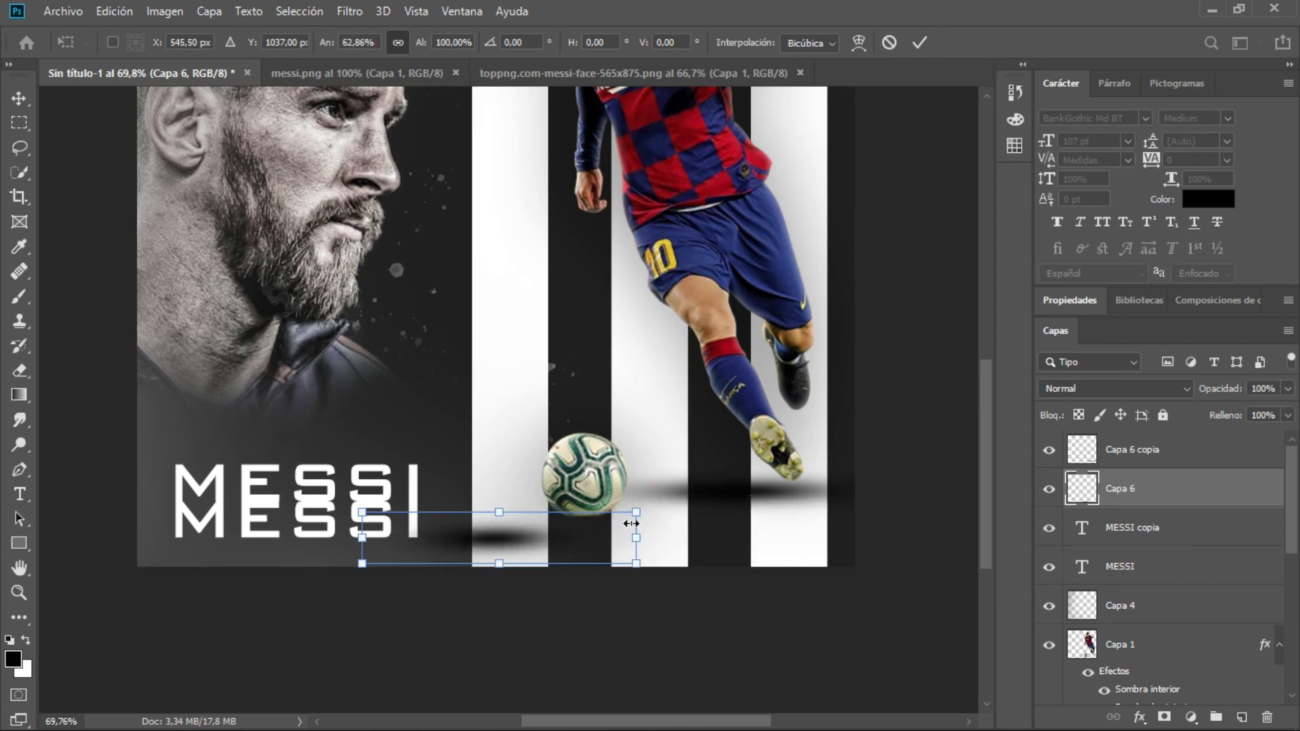
{"action": "scroll", "coordinate": [549, 619], "scroll_direction": "up", "scroll_amount": 2}
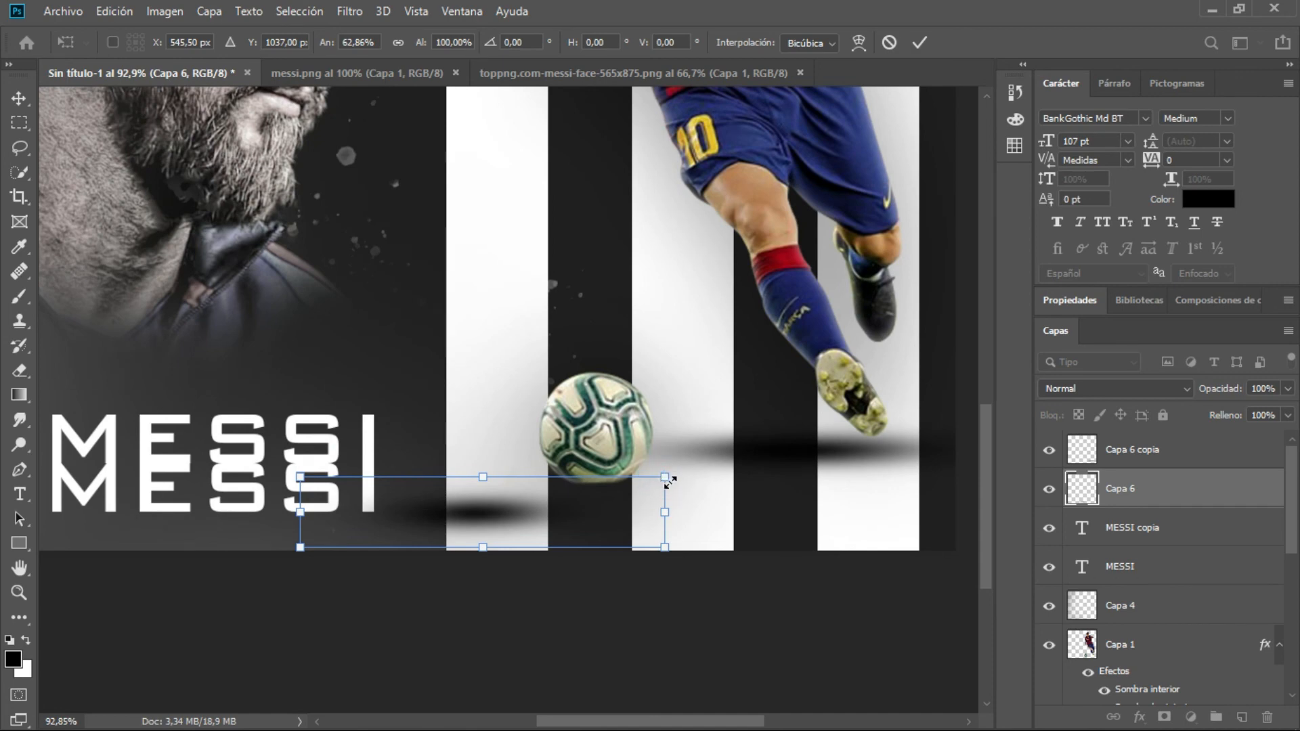
{"action": "left_click_drag", "start_coordinate": [664, 477], "coordinate": [633, 490]}
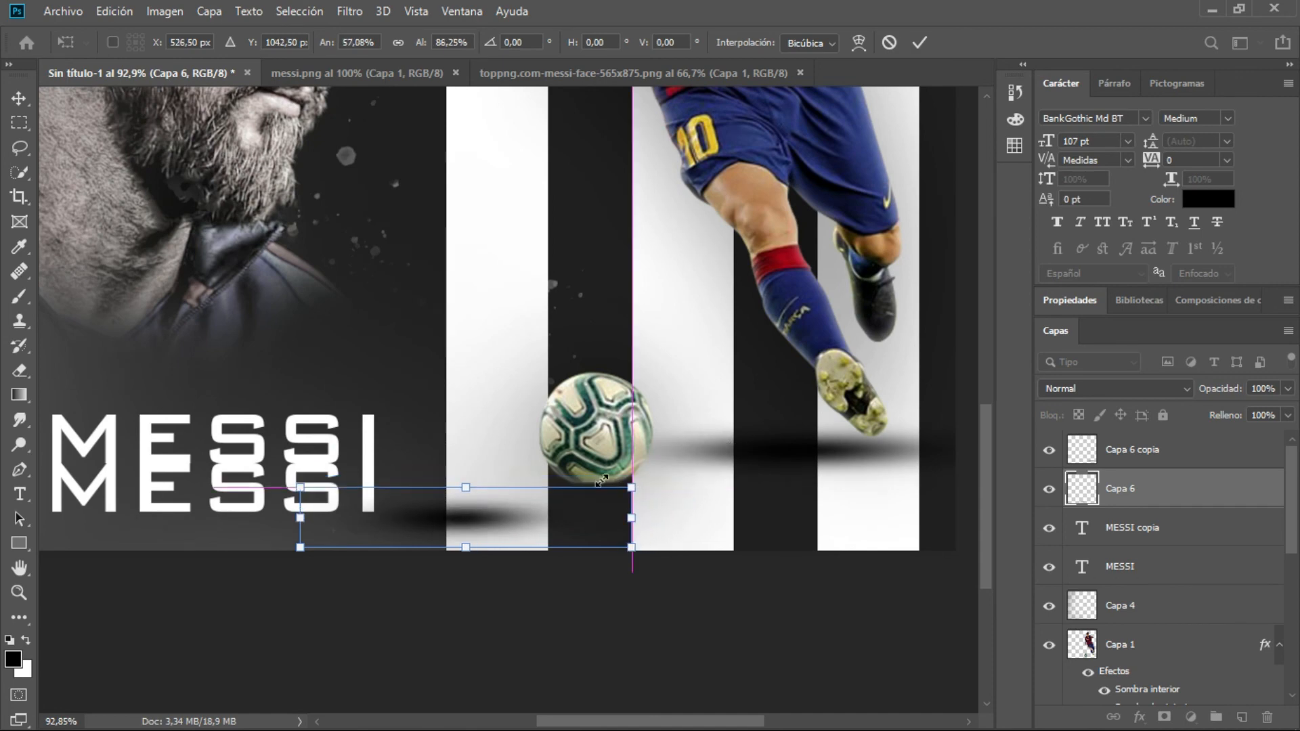
{"action": "left_click", "coordinate": [19, 98]}
{"action": "left_click_drag", "start_coordinate": [474, 518], "coordinate": [598, 495]}
{"action": "scroll", "coordinate": [153, 395], "scroll_direction": "down", "scroll_amount": 3}
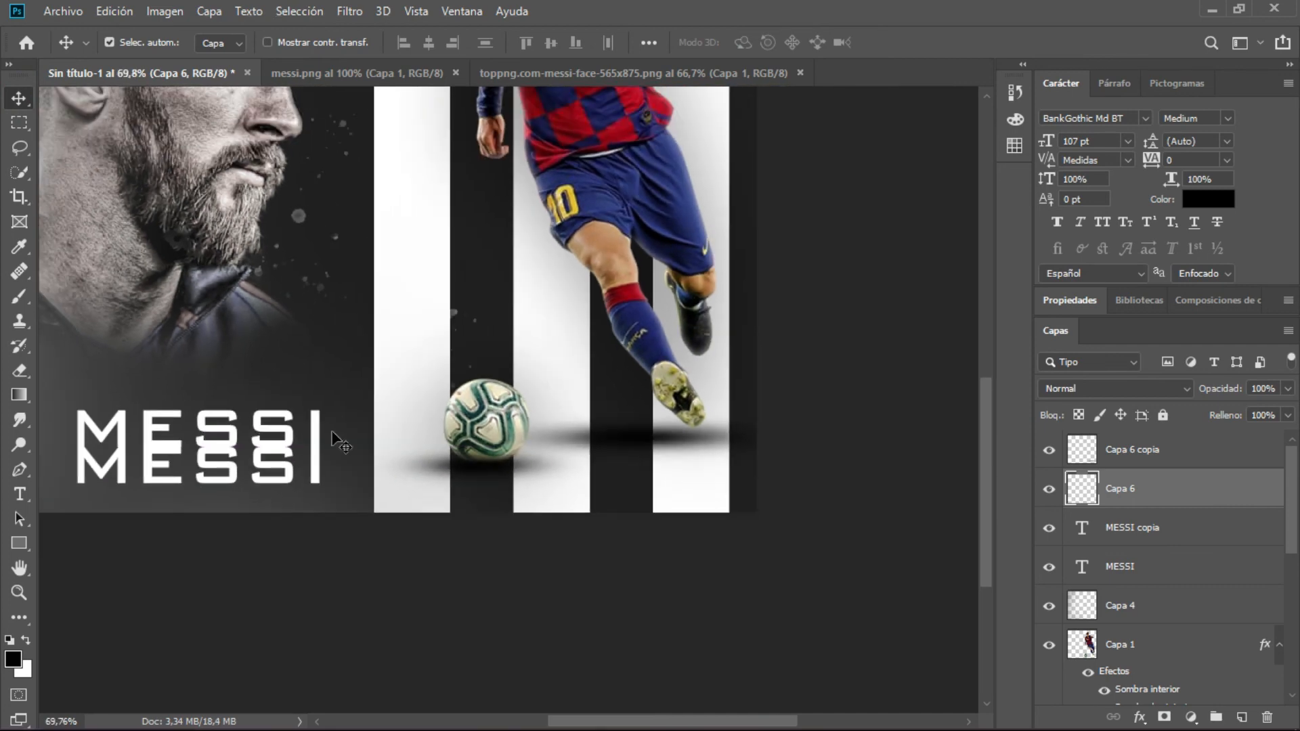
Narrow the copied shadow to about 57% width, fit it under the player's front boot and set its opacity to 86%.
{"action": "left_click", "coordinate": [1082, 450]}
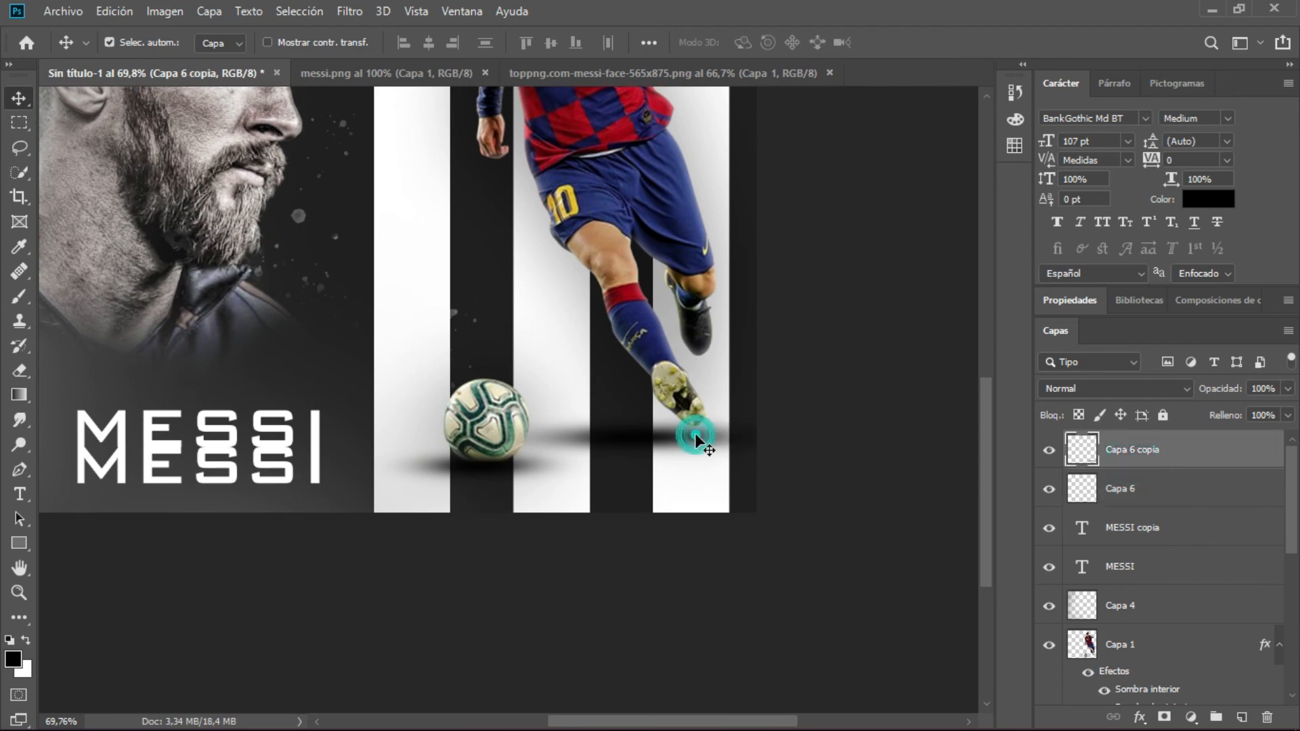
{"action": "mouse_move", "coordinate": [696, 438]}
{"action": "left_mouse_down"}
{"action": "mouse_move", "coordinate": [696, 421]}
{"action": "mouse_move", "coordinate": [681, 436]}
{"action": "left_mouse_up"}
{"action": "scroll", "coordinate": [716, 425], "scroll_direction": "up", "scroll_amount": 3}
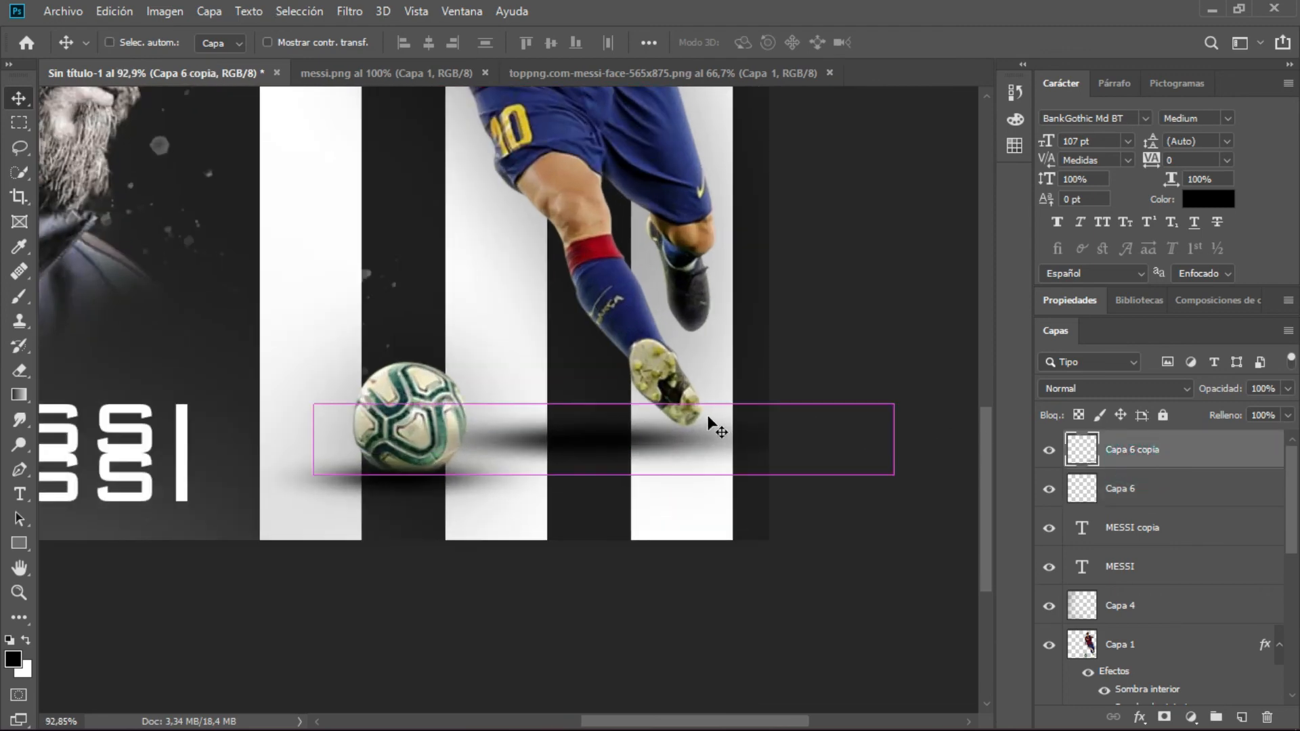
{"action": "key", "text": "ctrl+t"}
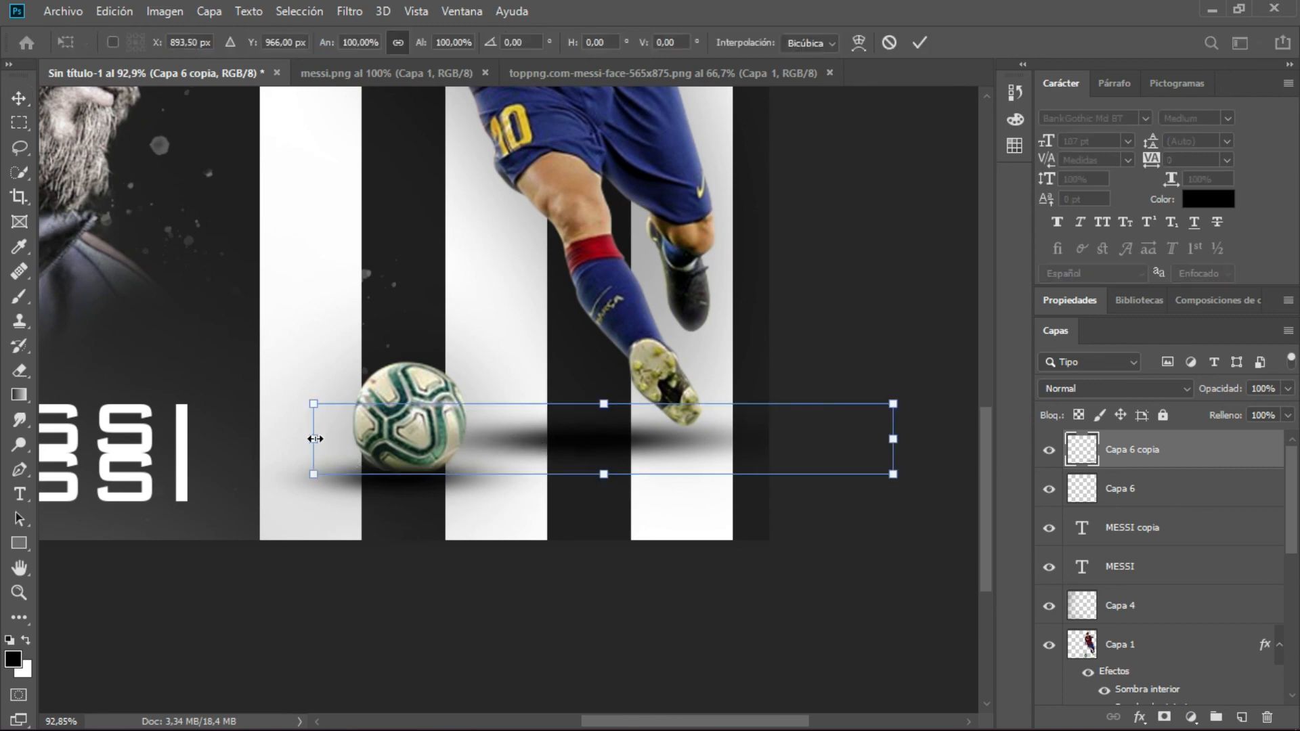
{"action": "left_click_drag", "start_coordinate": [314, 438], "coordinate": [562, 438]}
{"action": "mouse_move", "coordinate": [718, 433]}
{"action": "left_mouse_down"}
{"action": "mouse_move", "coordinate": [648, 428]}
{"action": "mouse_move", "coordinate": [709, 443]}
{"action": "left_mouse_up"}
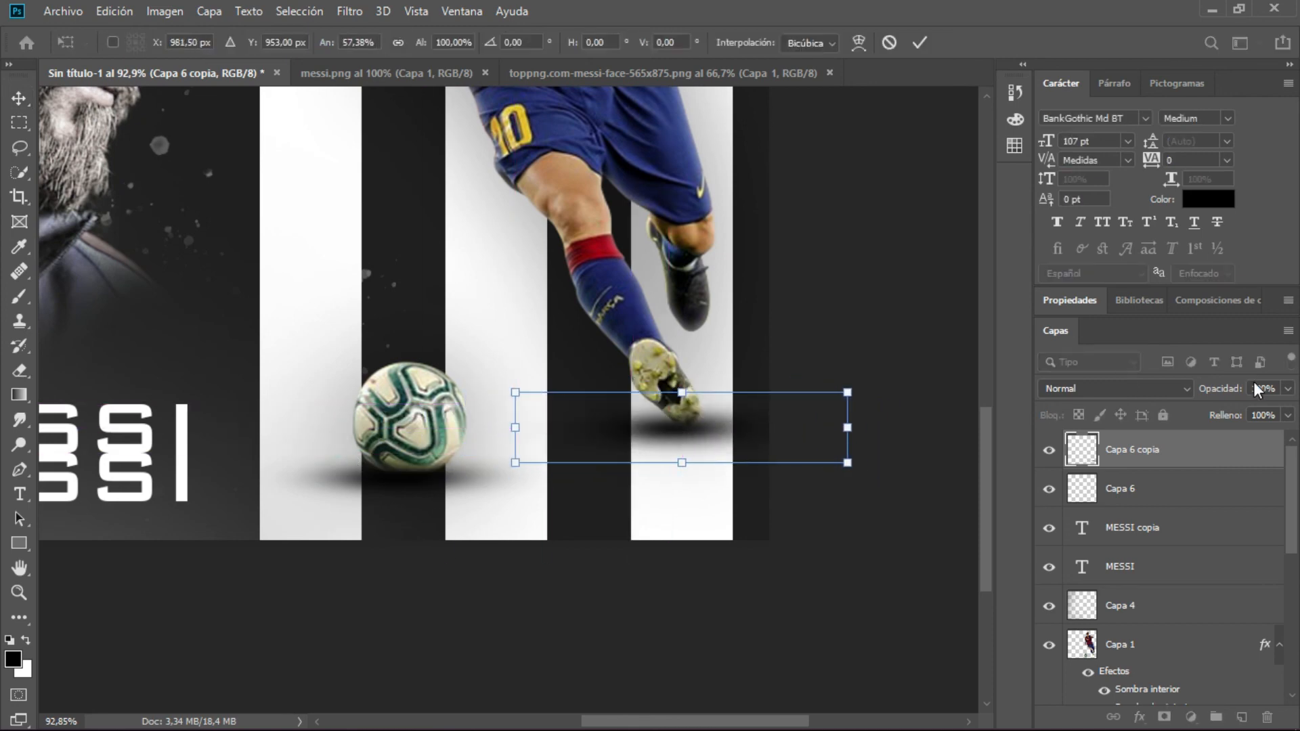
{"action": "left_click", "coordinate": [19, 99]}
{"action": "left_click_drag", "start_coordinate": [1287, 388], "coordinate": [1262, 412]}
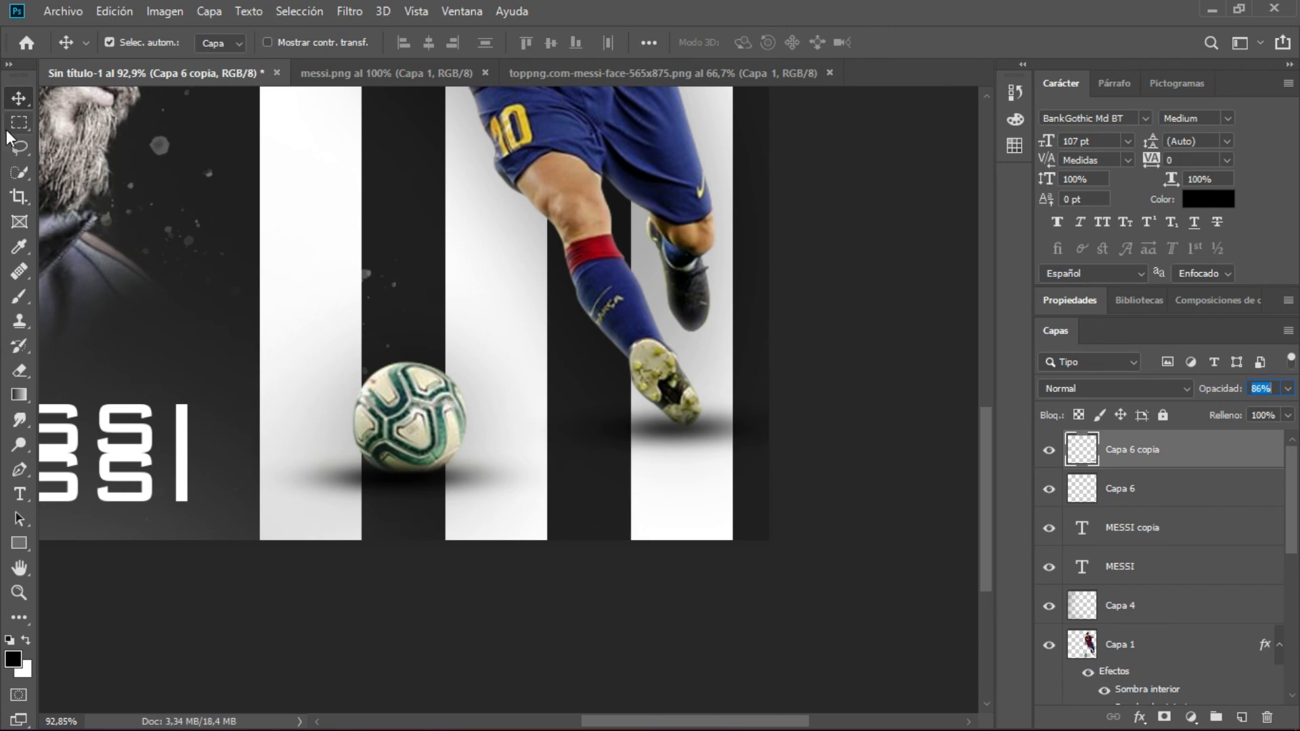
Duplicate the front-boot shadow up beneath the rear boot and move the copy's layer below the player layer Capa 1.
{"action": "left_click", "coordinate": [19, 147]}
{"action": "scroll", "coordinate": [951, 624], "scroll_direction": "down", "scroll_amount": 2}
{"action": "scroll", "coordinate": [571, 455], "scroll_direction": "up", "scroll_amount": 4}
{"action": "key", "text": "v"}
{"action": "left_click_drag", "start_coordinate": [520, 508], "coordinate": [538, 431]}
{"action": "key", "text": "ctrl+g"}
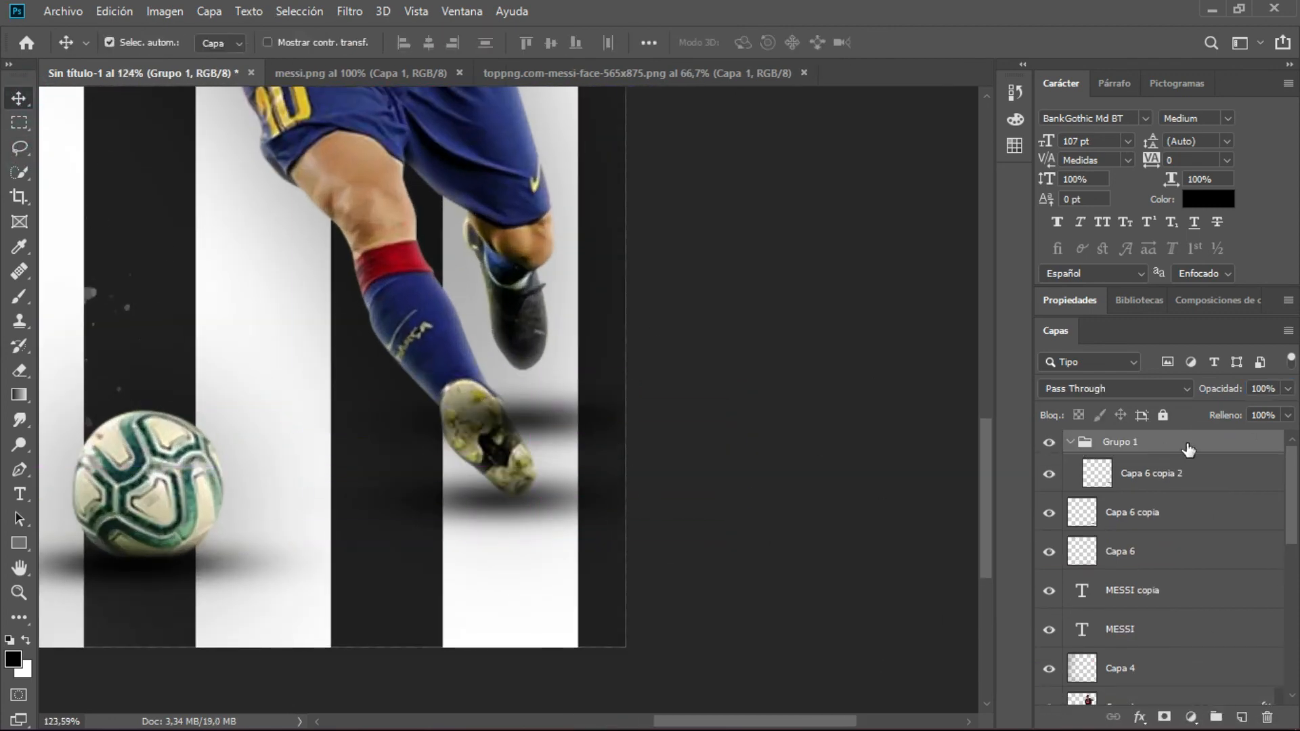
{"action": "key", "text": "ctrl+z"}
{"action": "scroll", "coordinate": [1170, 515], "scroll_direction": "down", "scroll_amount": 3}
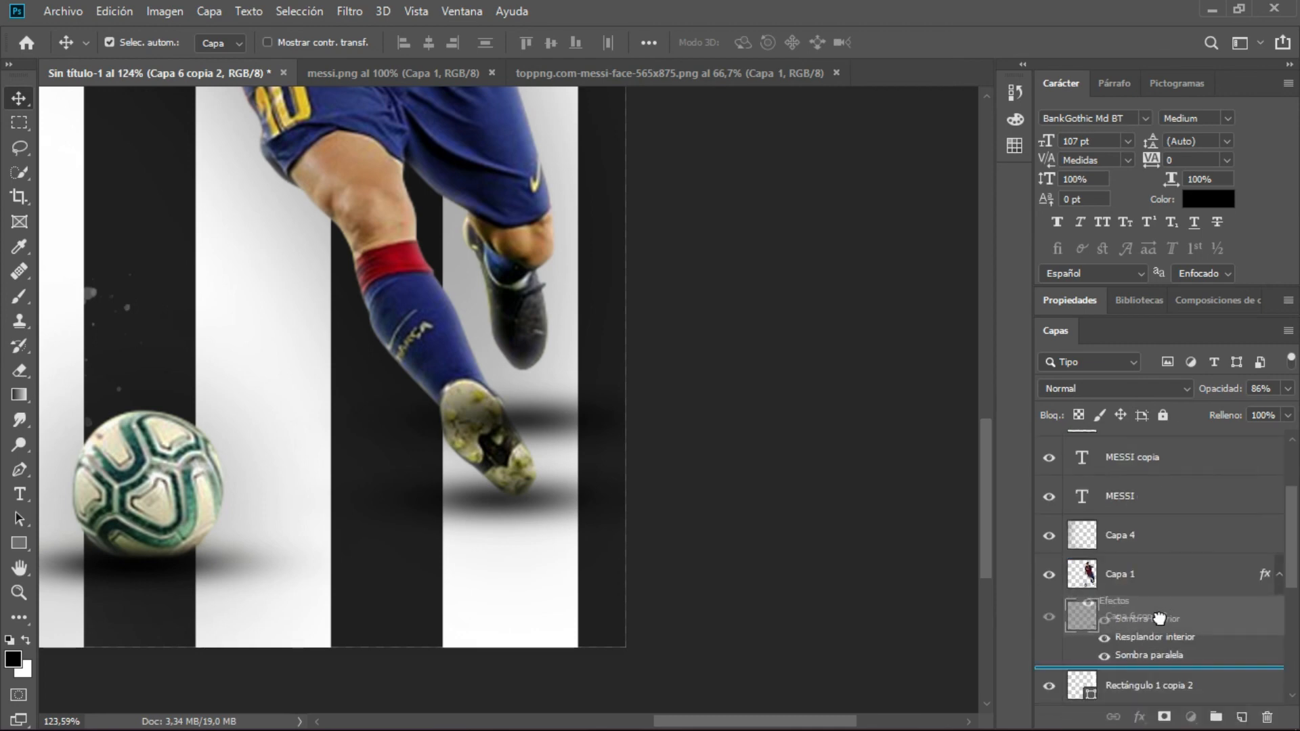
Scale the rear-boot shadow to about 55% width and 76% height and position it just below the rear boot.
{"action": "key", "text": "ctrl+t"}
{"action": "left_click_drag", "start_coordinate": [504, 420], "coordinate": [561, 404]}
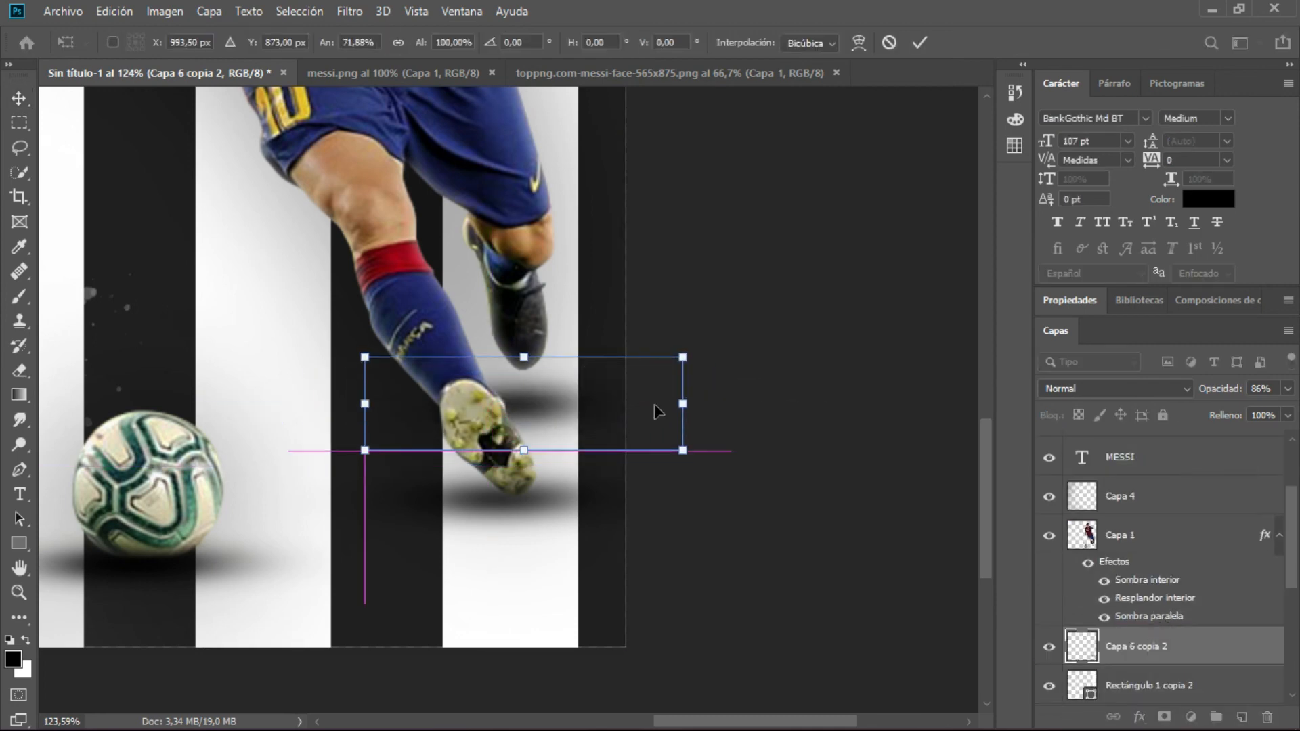
{"action": "left_click_drag", "start_coordinate": [682, 404], "coordinate": [607, 402]}
{"action": "left_click_drag", "start_coordinate": [503, 389], "coordinate": [551, 384]}
{"action": "key", "text": "Return"}
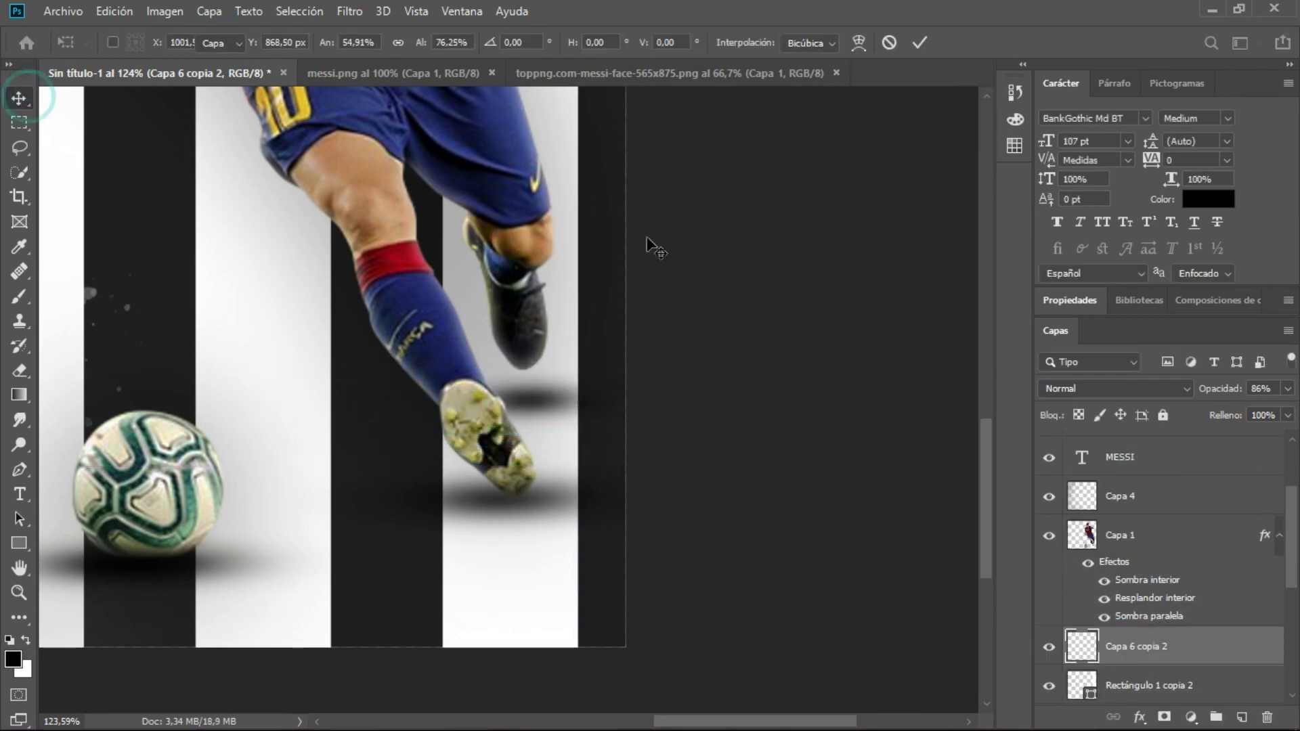
Set the opacity of the rear-boot shadow layer to 39%.
{"action": "left_click", "coordinate": [1261, 389]}
{"action": "type", "text": "71"}
{"action": "key", "text": "Return"}
{"action": "scroll", "coordinate": [1280, 389], "scroll_direction": "up", "scroll_amount": 8}
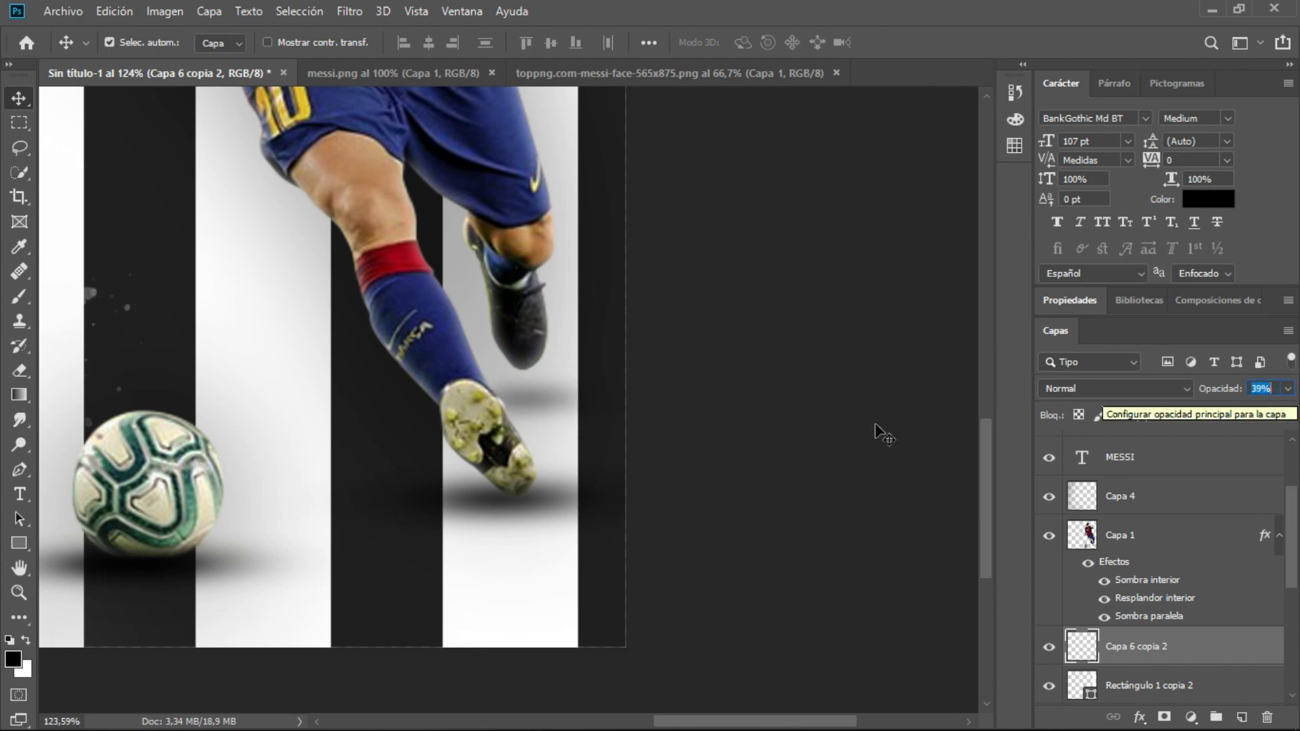
{"action": "left_click", "coordinate": [24, 172]}
{"action": "scroll", "coordinate": [264, 335], "scroll_direction": "down", "scroll_amount": 4}
{"action": "left_click", "coordinate": [17, 98]}
{"action": "scroll", "coordinate": [847, 574], "scroll_direction": "down", "scroll_amount": 5}
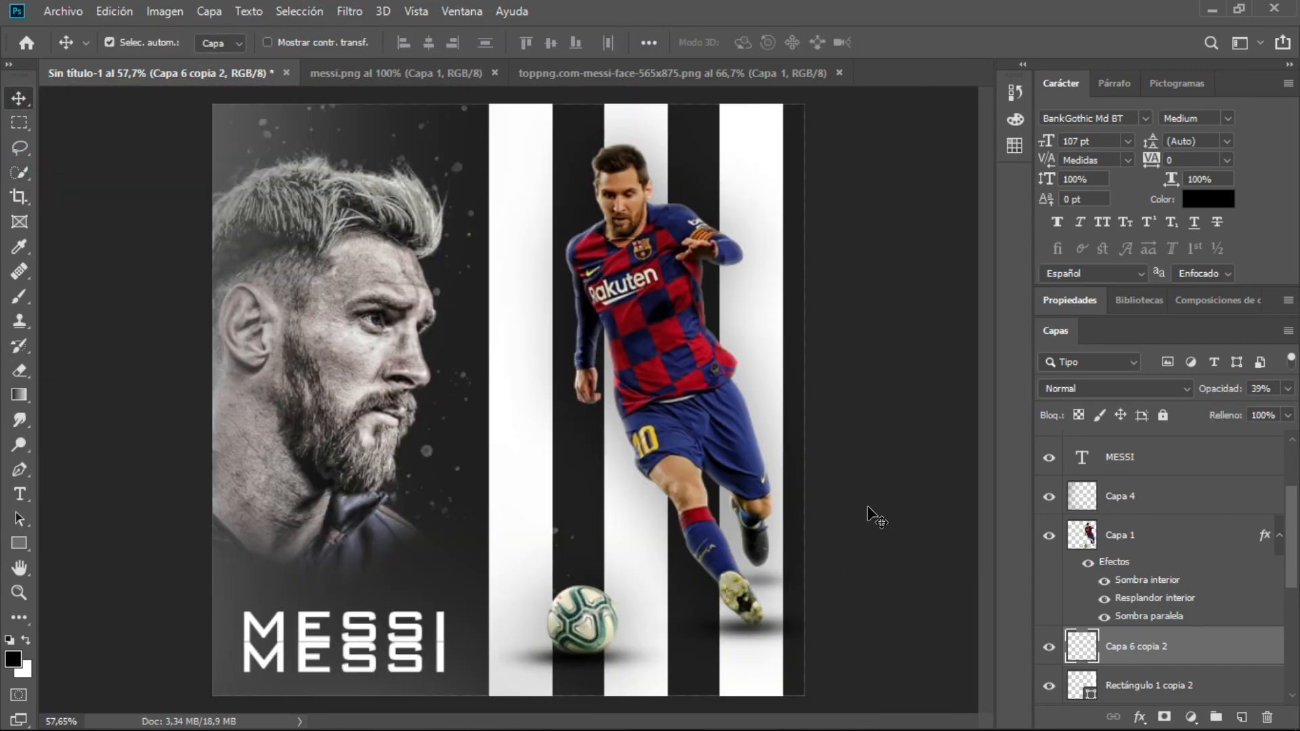